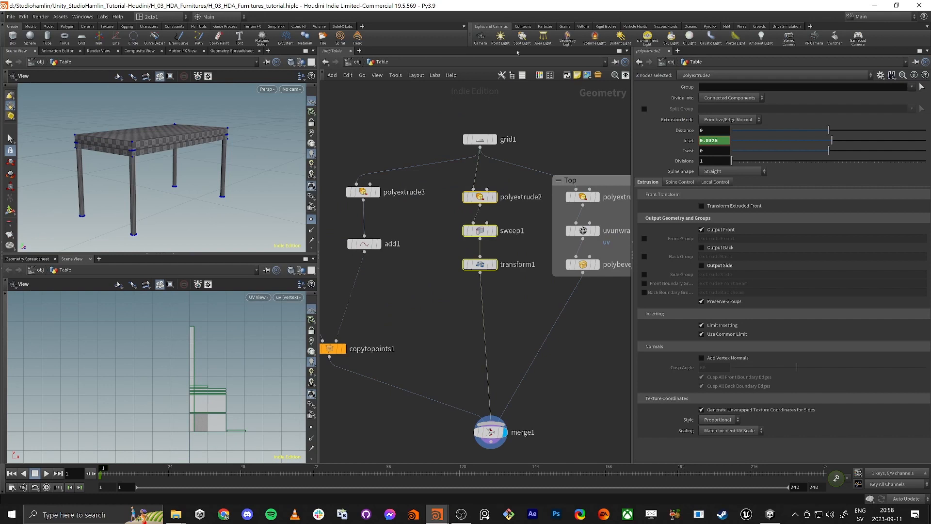
Enclose the polyextrude2, sweep1 and transform1 nodes in a network box titled Frame
click(566, 75)
double_click(483, 183)
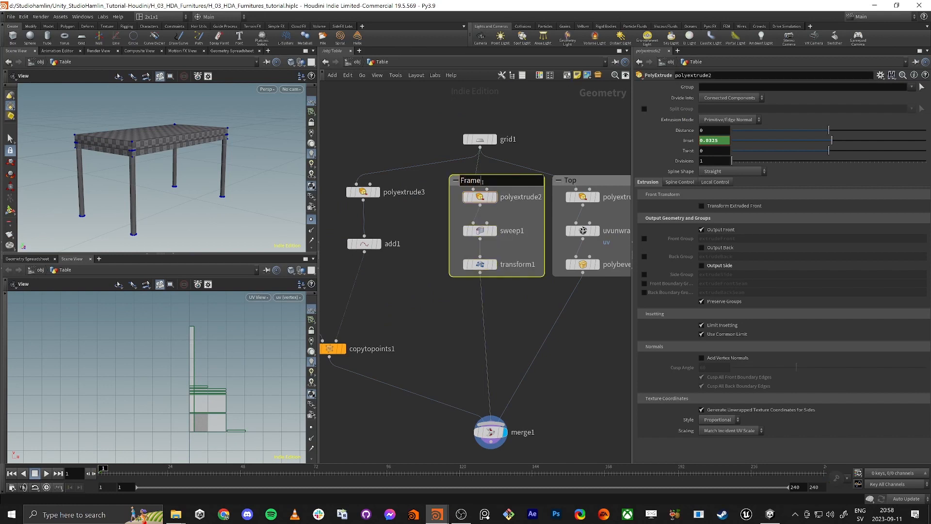
key(Return)
scroll(435, 300, down, 2)
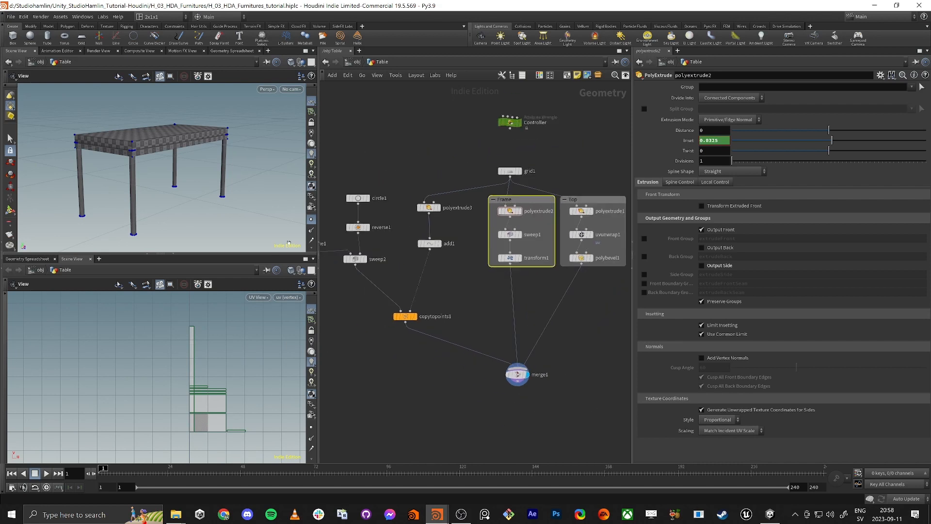
Enable Compute UVs on the sweep2 node that builds the table legs
drag(165, 253, 165, 329)
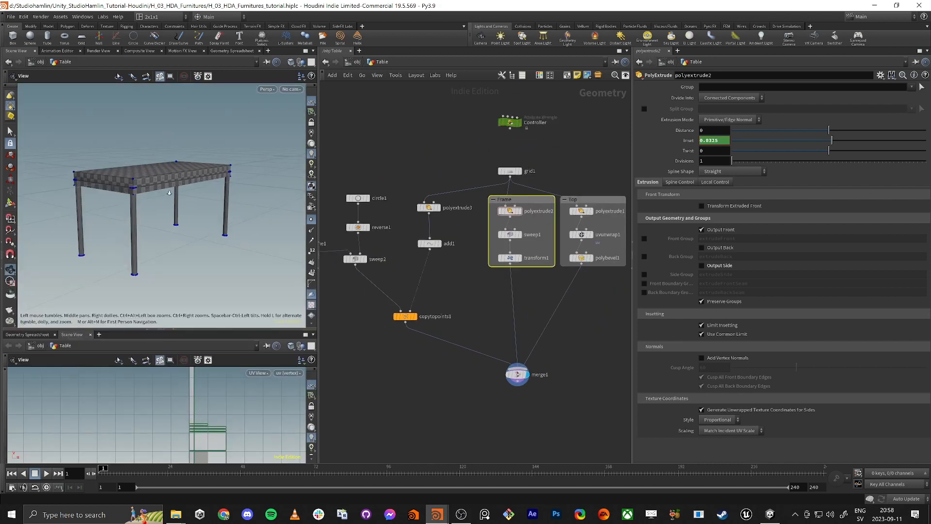
right_drag(169, 192, 166, 228)
middle_drag(167, 228, 180, 212)
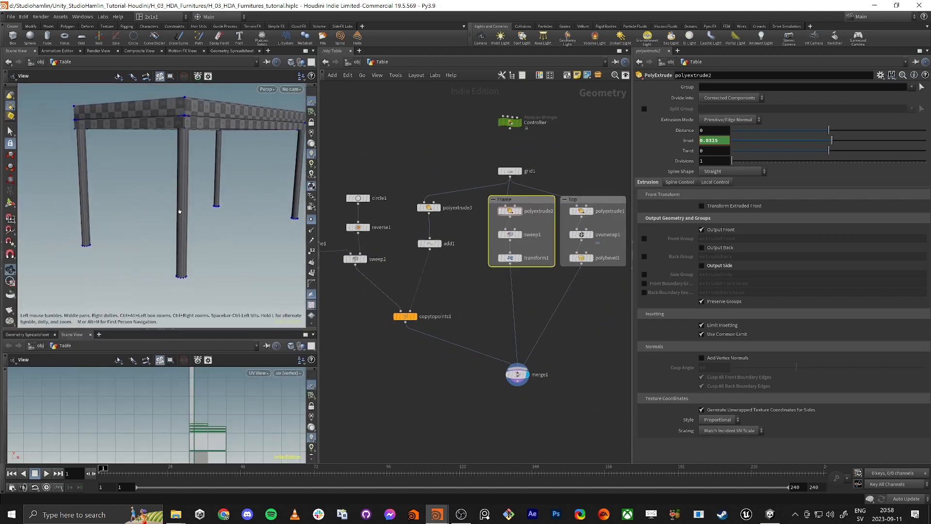
drag(182, 330, 204, 264)
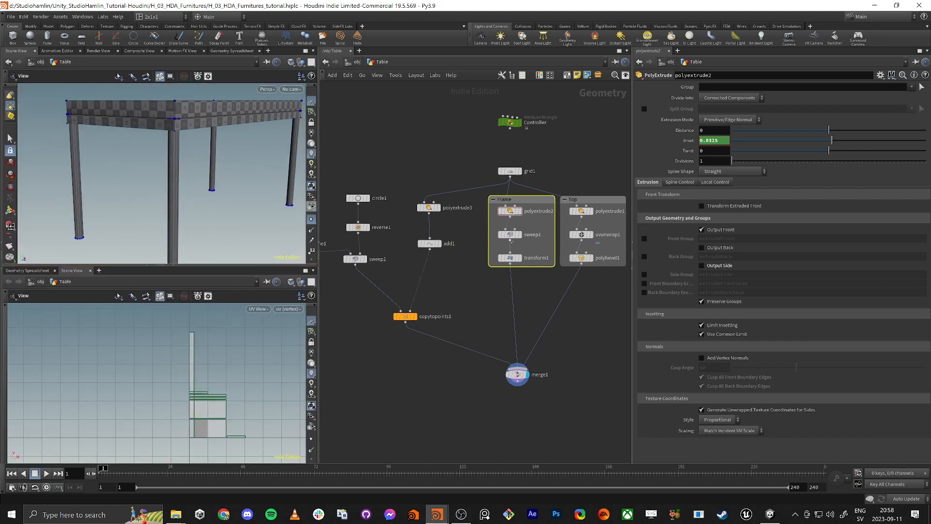
scroll(402, 262, up, 3)
click(388, 256)
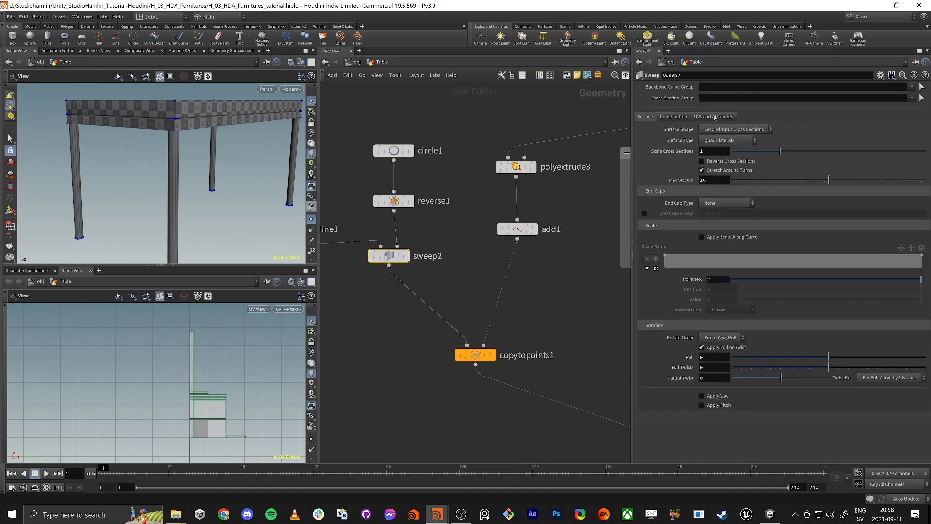
click(715, 118)
scroll(140, 142, up, 5)
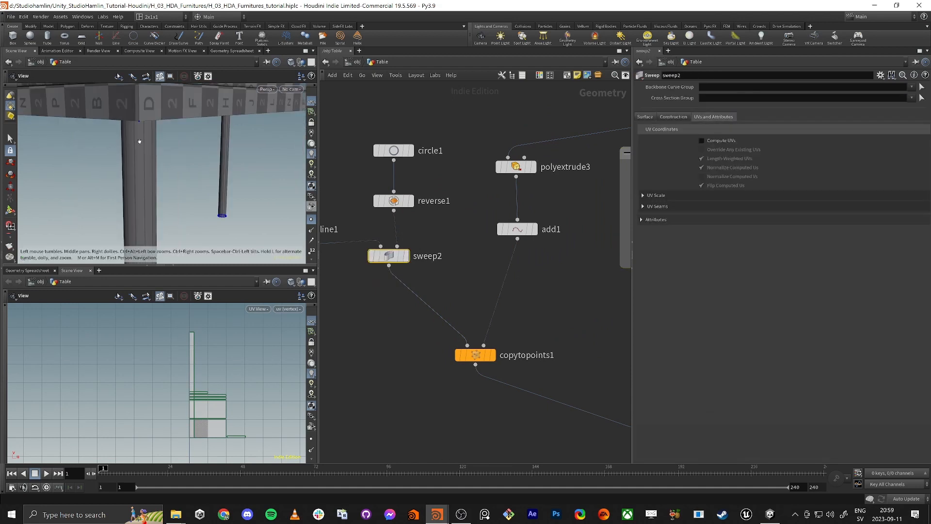
mouse_move(139, 141)
mouse_down()
mouse_move(170, 136)
mouse_move(129, 129)
mouse_up()
middle_drag(129, 128, 189, 167)
scroll(225, 158, down, 2)
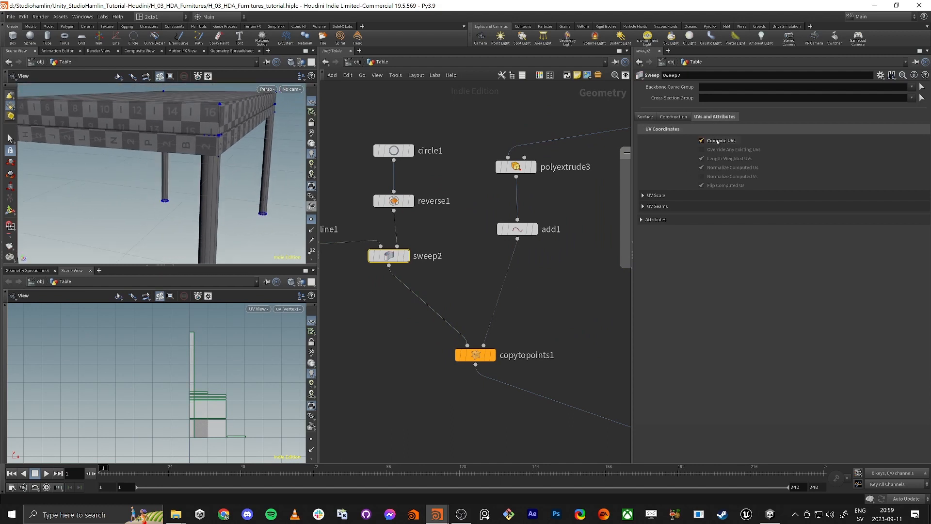
click(717, 141)
Turn off Normalize Computed Us in sweep2's UV settings after opening its UV Scale and UV Seams options
scroll(217, 157, up, 3)
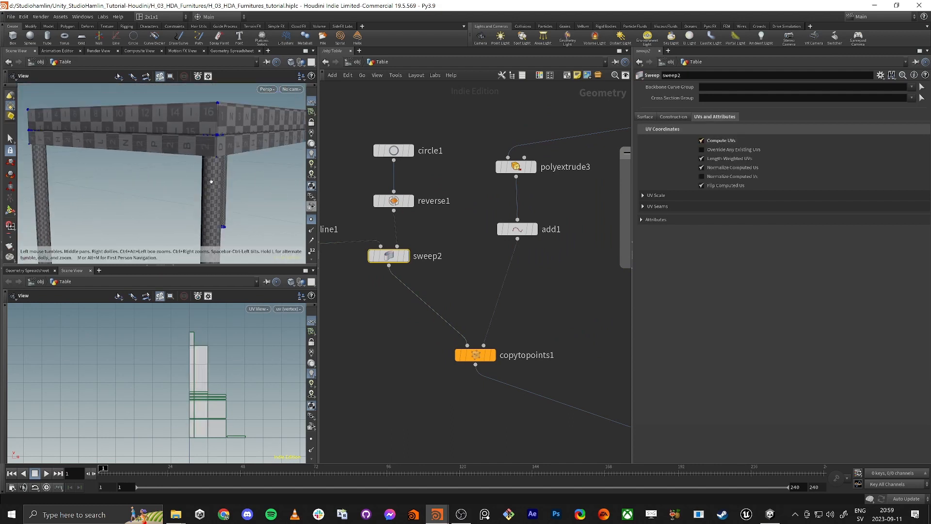
drag(211, 182, 203, 147)
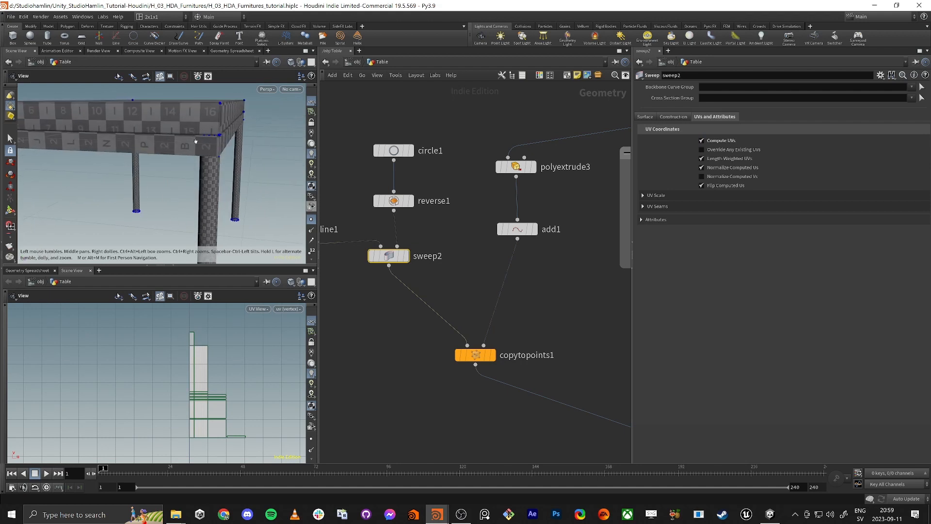
click(643, 195)
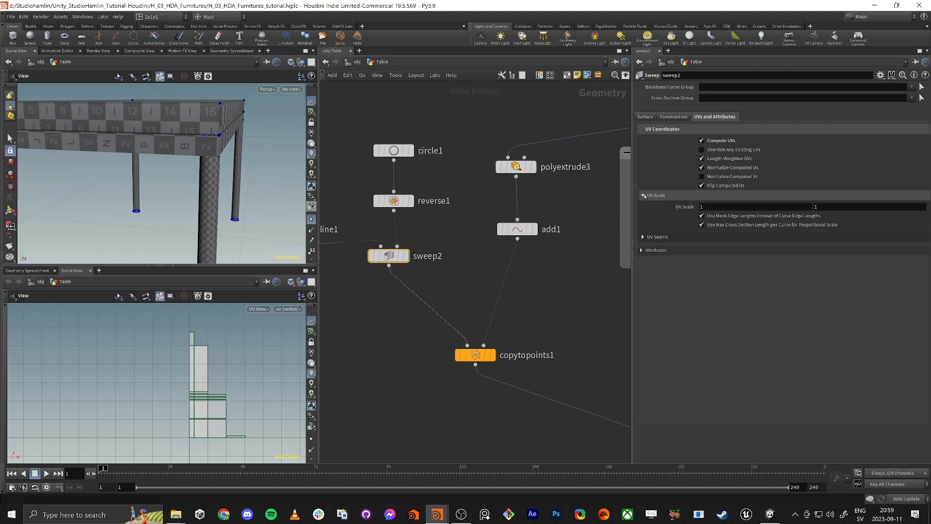
click(643, 195)
click(643, 206)
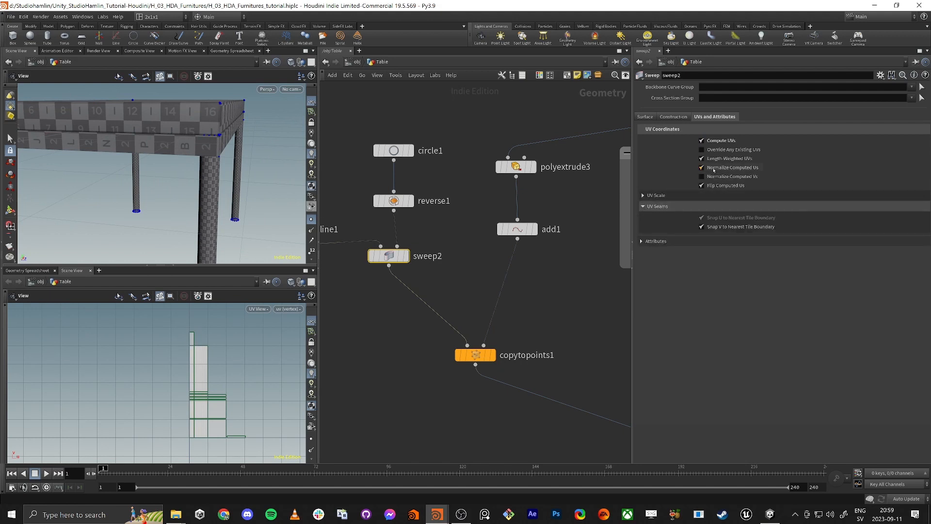
click(713, 169)
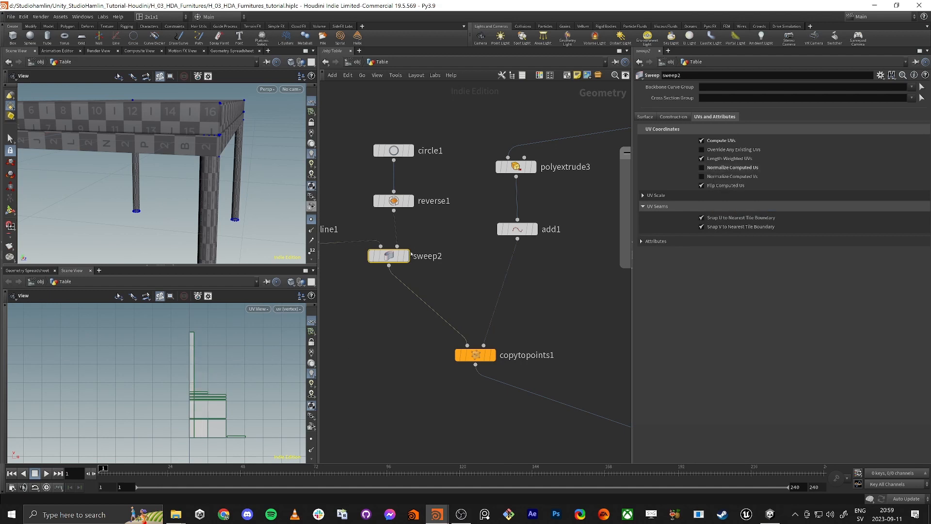
Display sweep2 on its own and disable snapping of U and V to the nearest tile boundary
click(407, 255)
right_drag(181, 420, 241, 418)
middle_drag(221, 420, 186, 345)
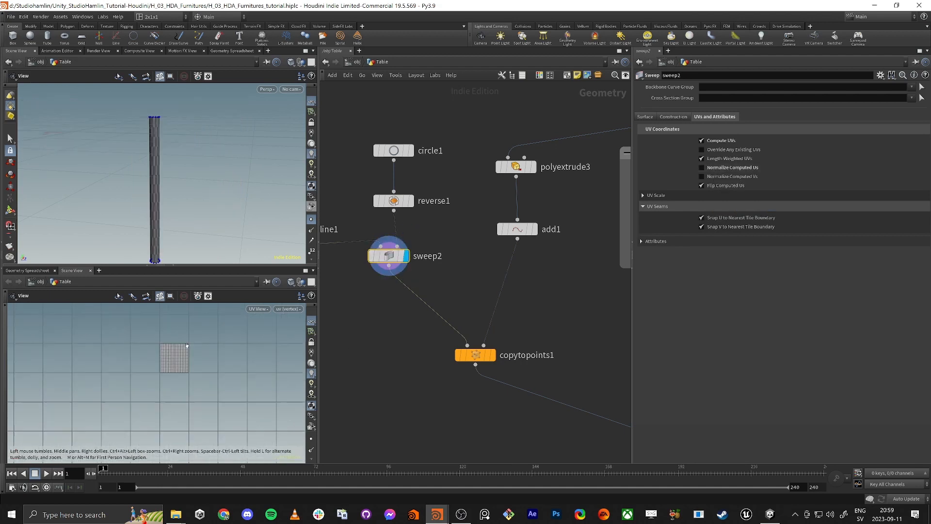
right_drag(187, 346, 194, 357)
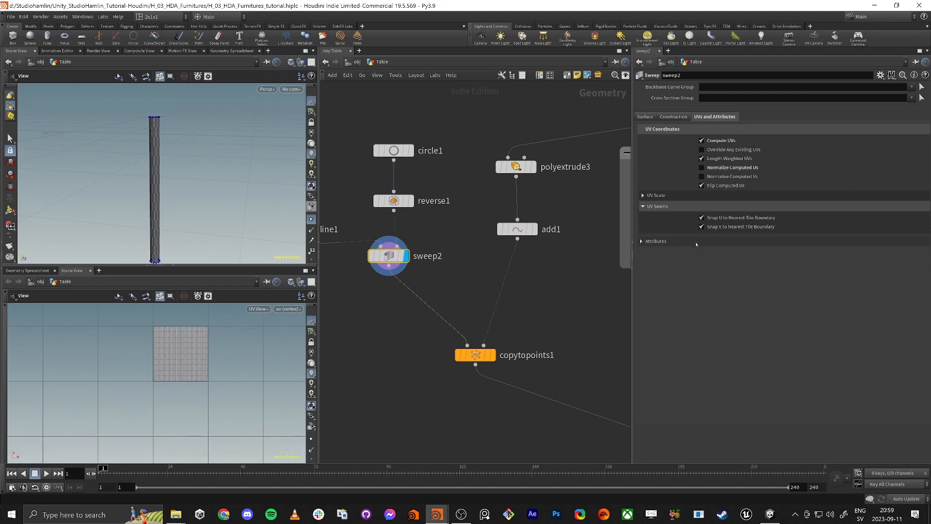
click(715, 225)
click(713, 218)
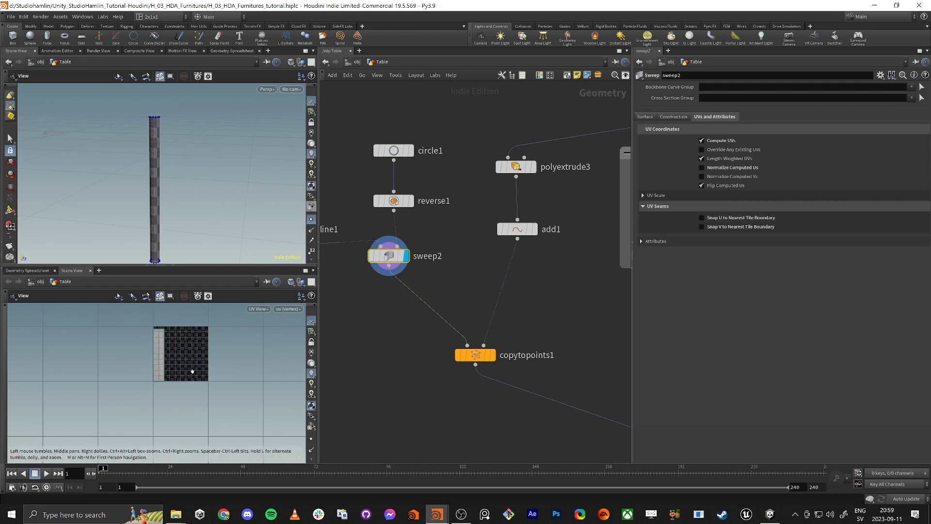
scroll(173, 367, down, 3)
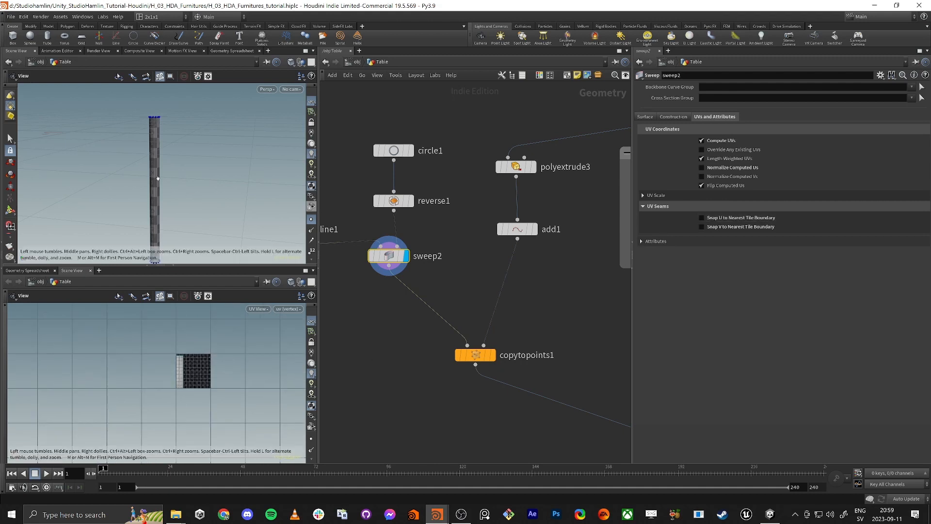
Close the leg's open ends by setting sweep2's End Cap Type to Single Polygon
mouse_move(154, 154)
mouse_down()
mouse_move(173, 151)
mouse_move(169, 193)
mouse_up()
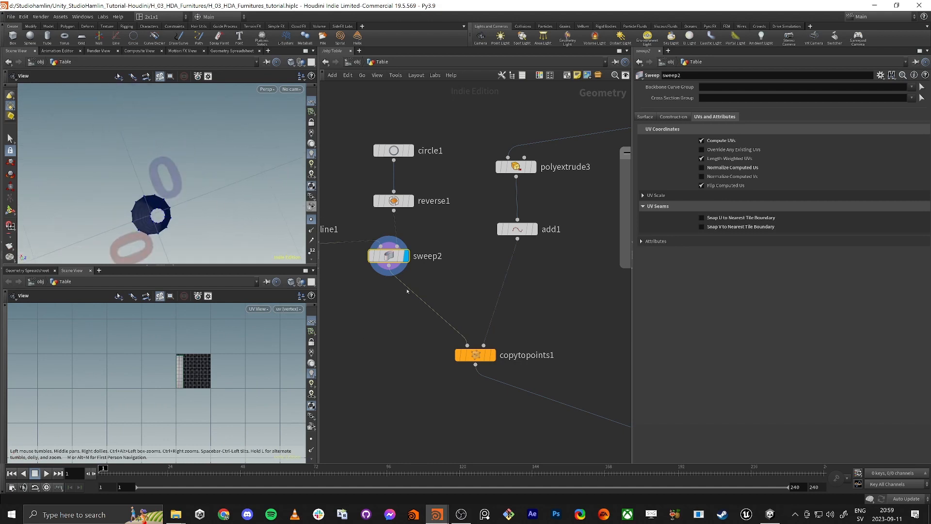
click(645, 117)
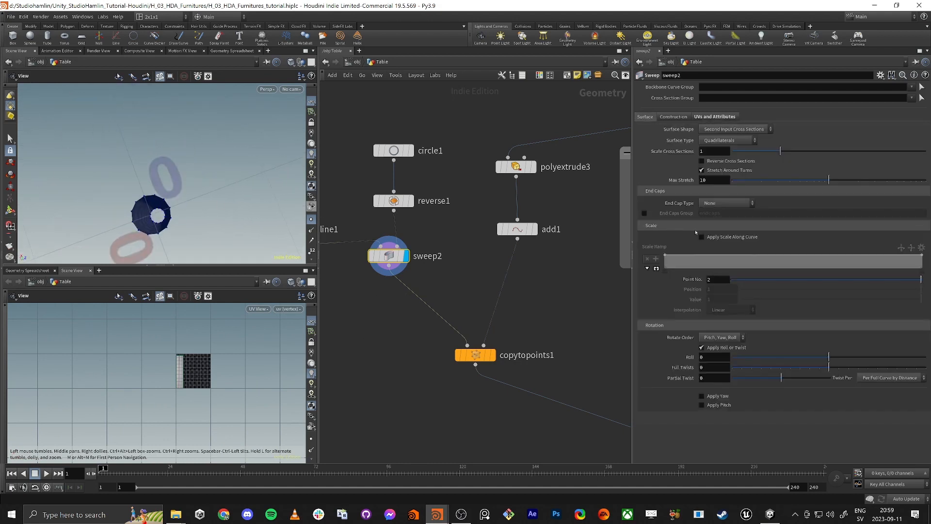
click(717, 203)
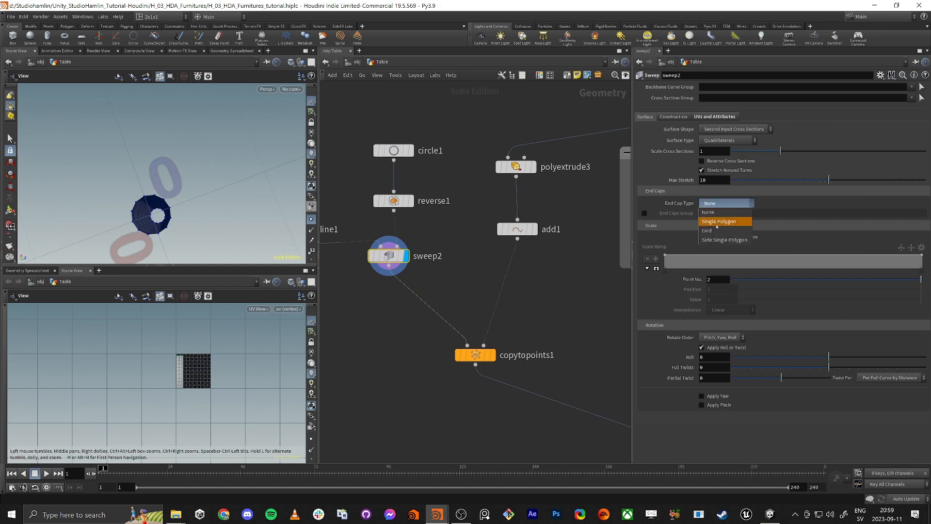
click(719, 222)
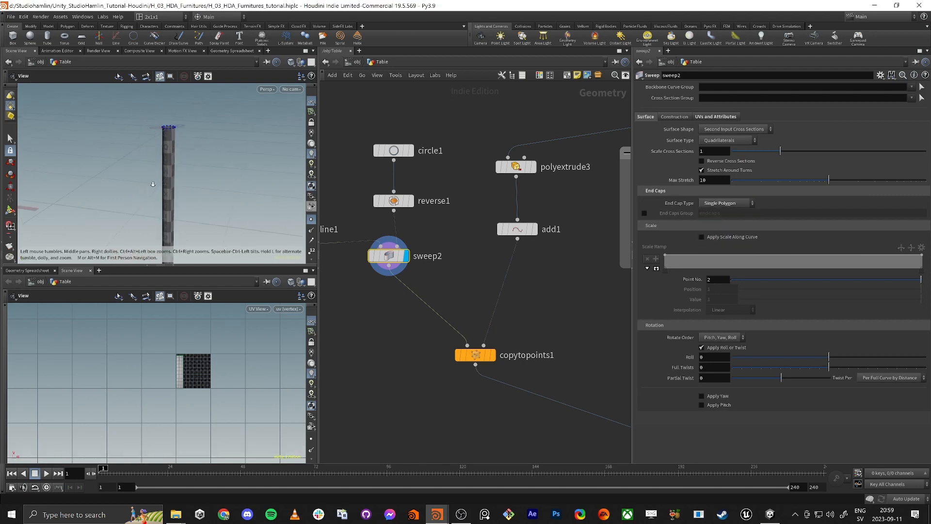
Display the merge1 result and examine the UV pattern on the legs and frame of the full table
middle_drag(545, 374, 415, 260)
scroll(428, 312, down, 4)
scroll(479, 313, up, 5)
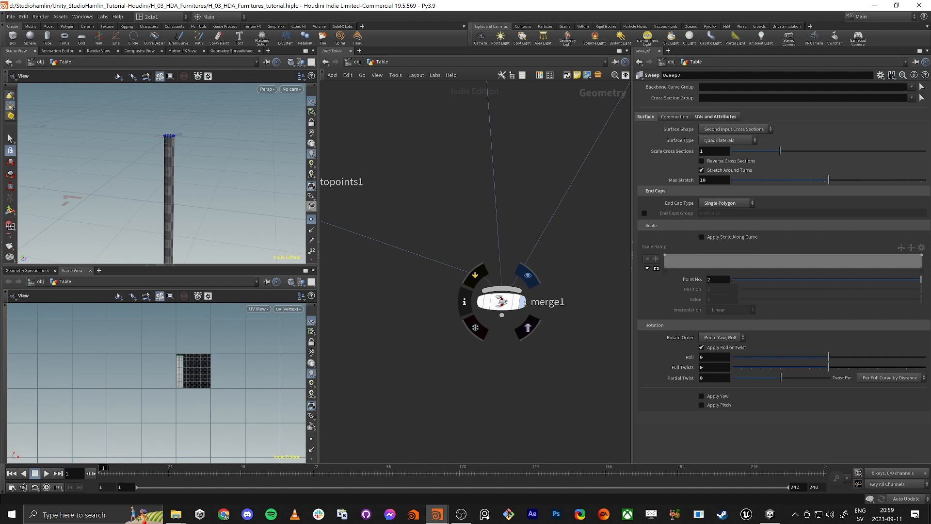
click(524, 302)
key(space+g)
drag(150, 188, 164, 175)
right_drag(165, 174, 247, 160)
drag(247, 160, 246, 152)
middle_drag(247, 153, 208, 150)
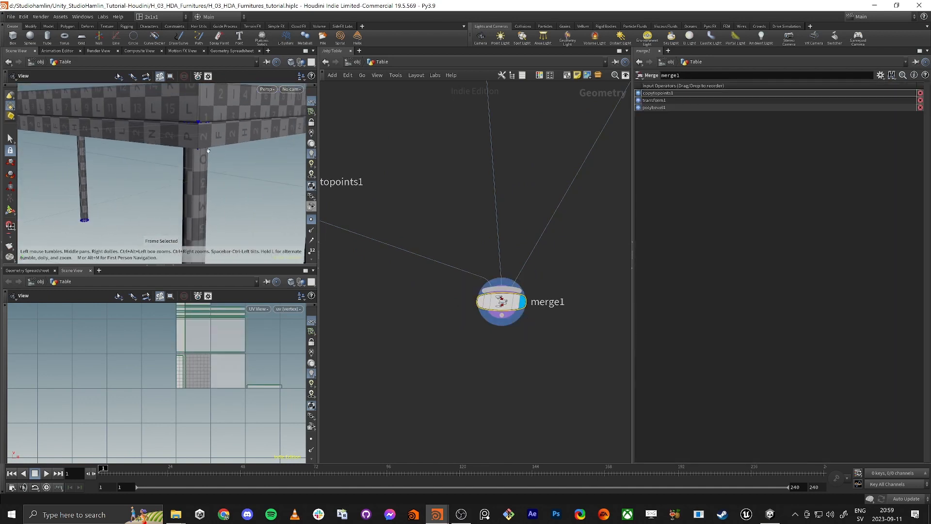
right_drag(208, 151, 162, 155)
middle_drag(216, 146, 234, 176)
drag(242, 181, 234, 174)
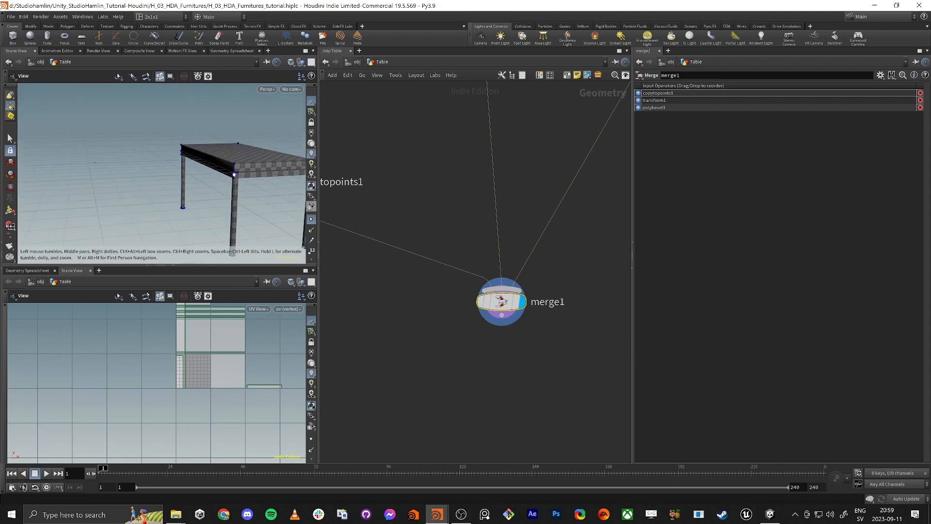
Widen the network editor pane around the leg nodes
middle_drag(403, 219, 586, 394)
scroll(587, 395, down, 1)
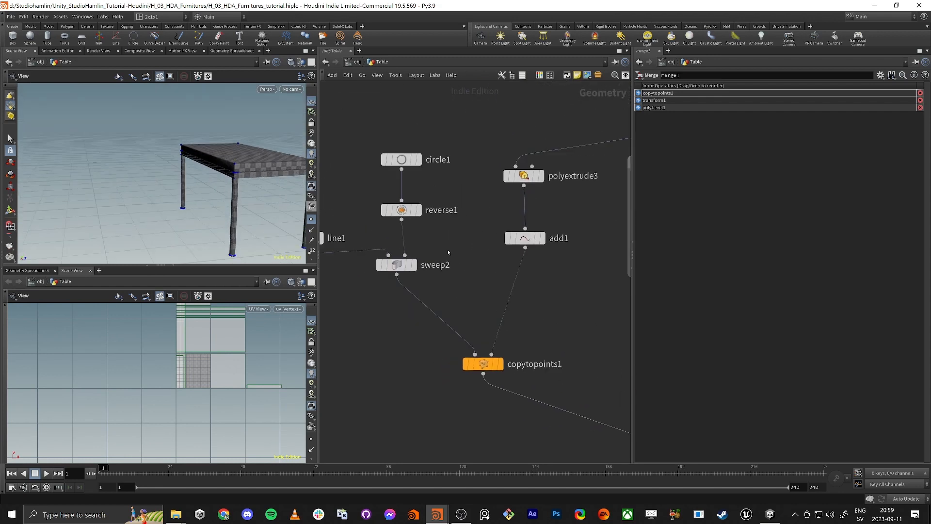
scroll(448, 252, down, 4)
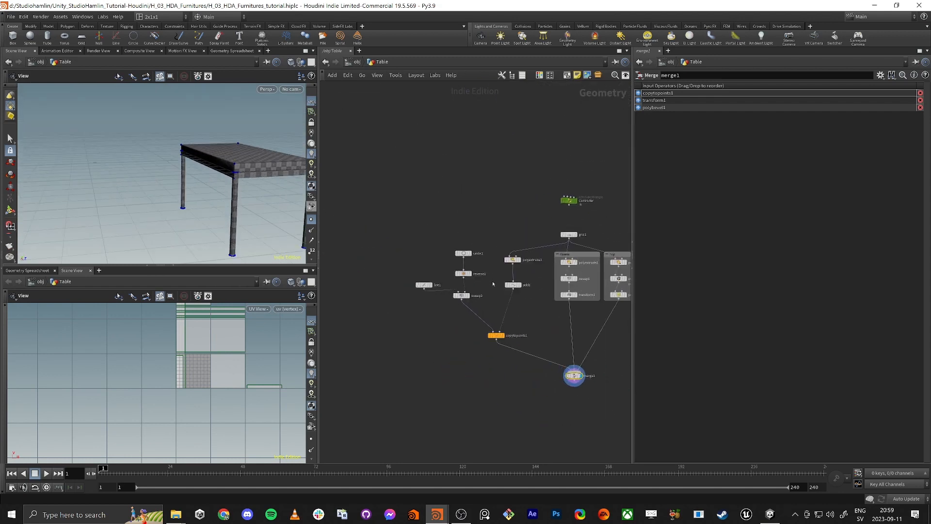
middle_drag(493, 284, 452, 286)
drag(632, 356, 741, 357)
scroll(543, 262, up, 4)
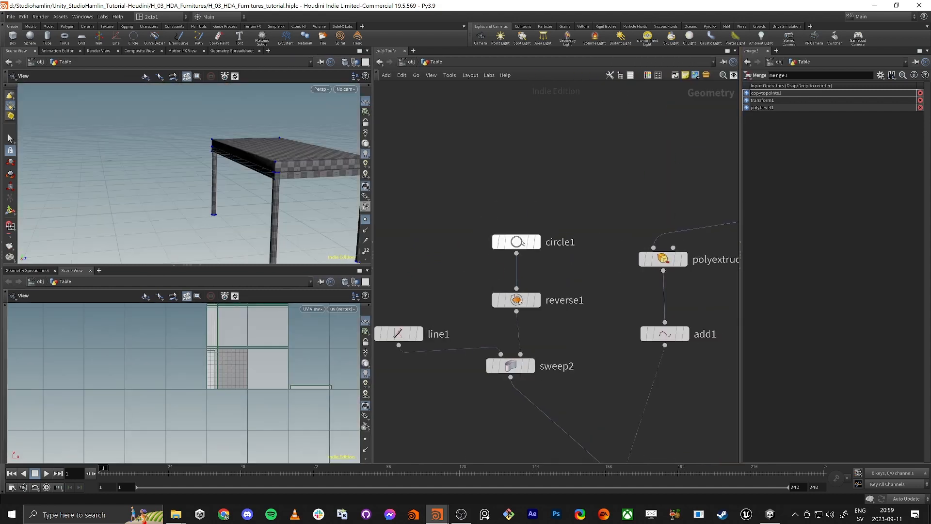
Add a Grid node beside circle1, above the reverse1 and sweep2 leg nodes
mouse_move(515, 246)
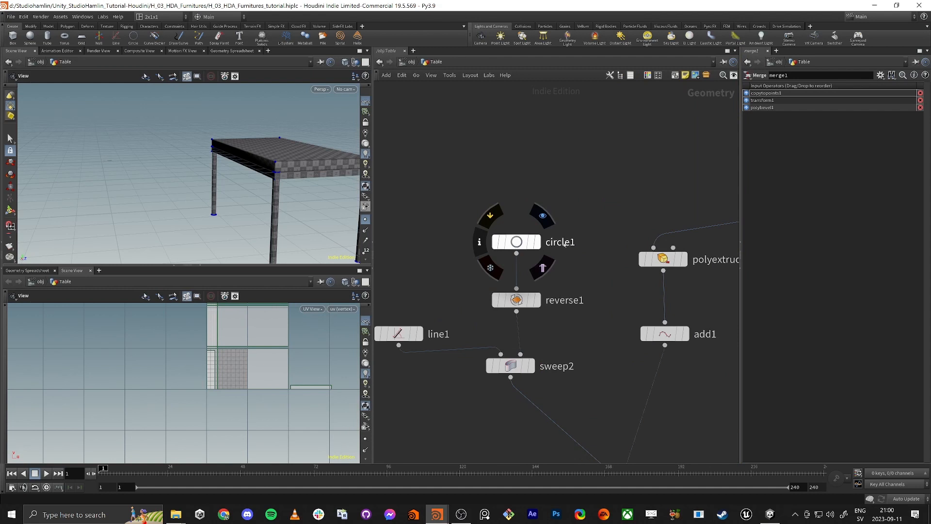
scroll(564, 243, down, 3)
middle_drag(597, 207, 553, 220)
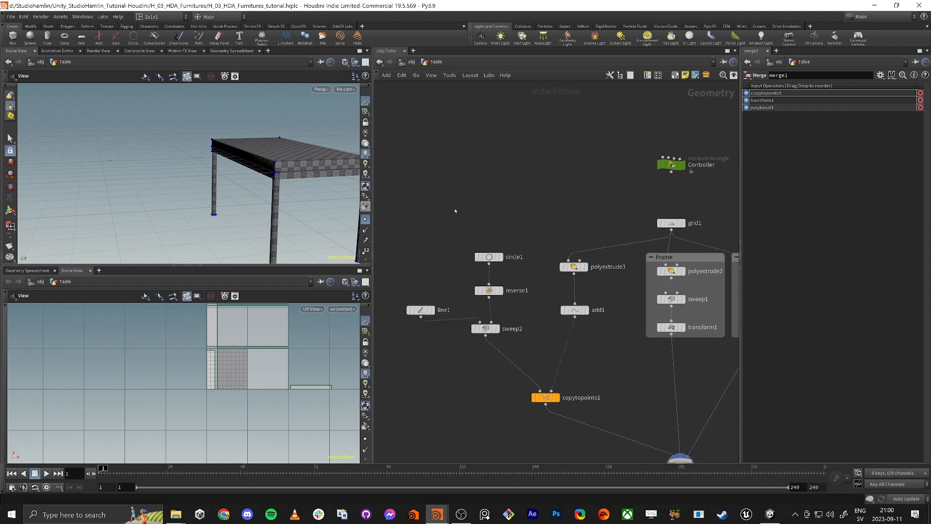
key(Tab)
text(grid)
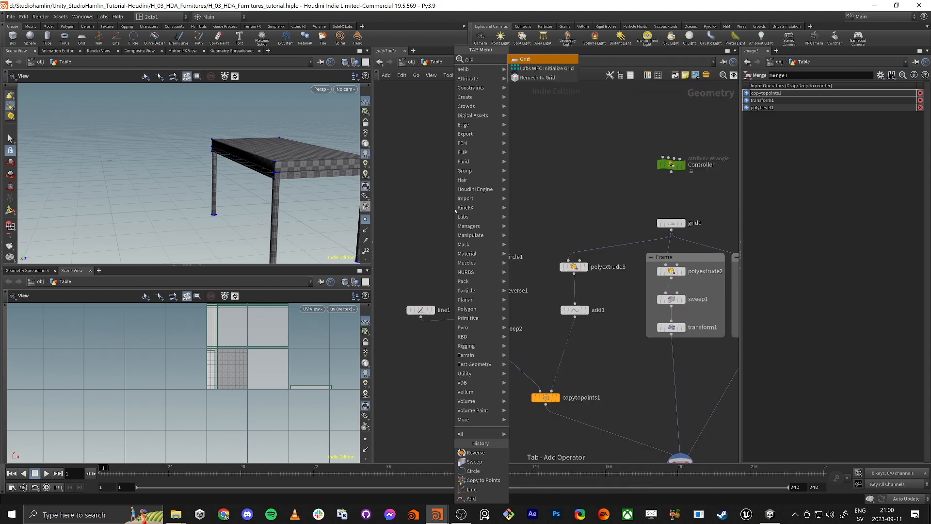
key(Return)
click(457, 208)
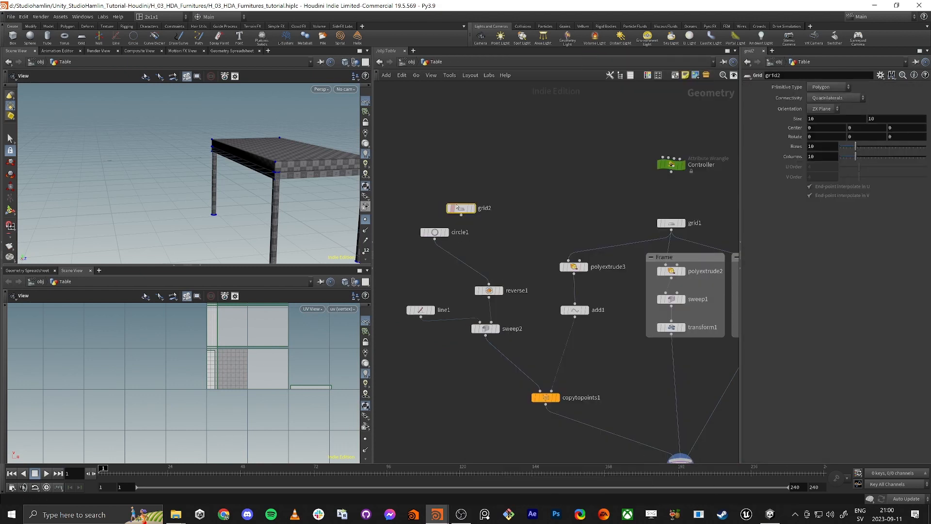
drag(457, 208, 490, 223)
Insert a Switch node between circle1 and reverse1 and connect the new grid as its second input
key(Tab)
text(swt)
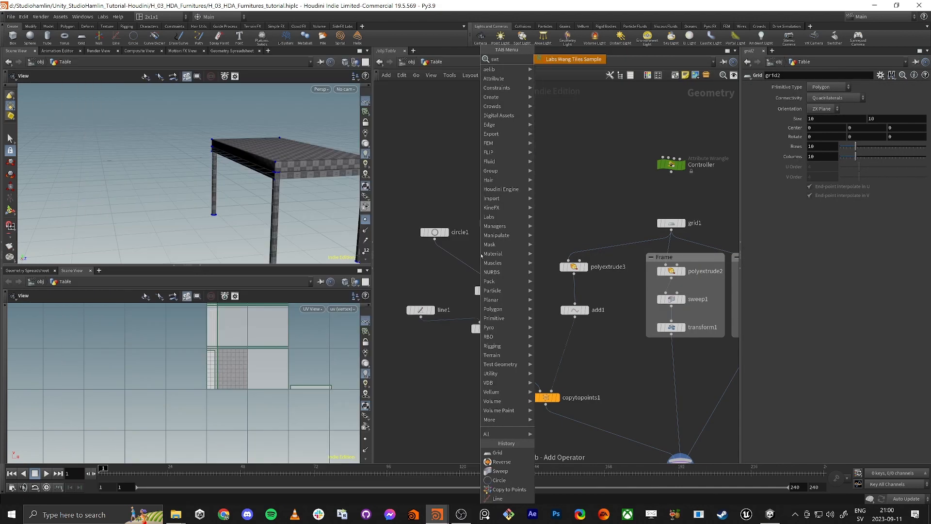
key(BackSpace)
text(it)
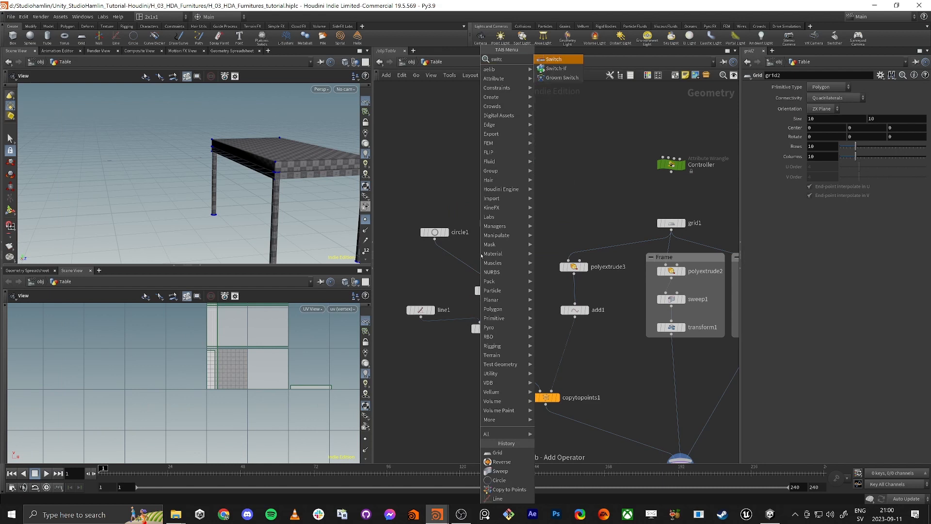
text(c)
key(Return)
click(471, 271)
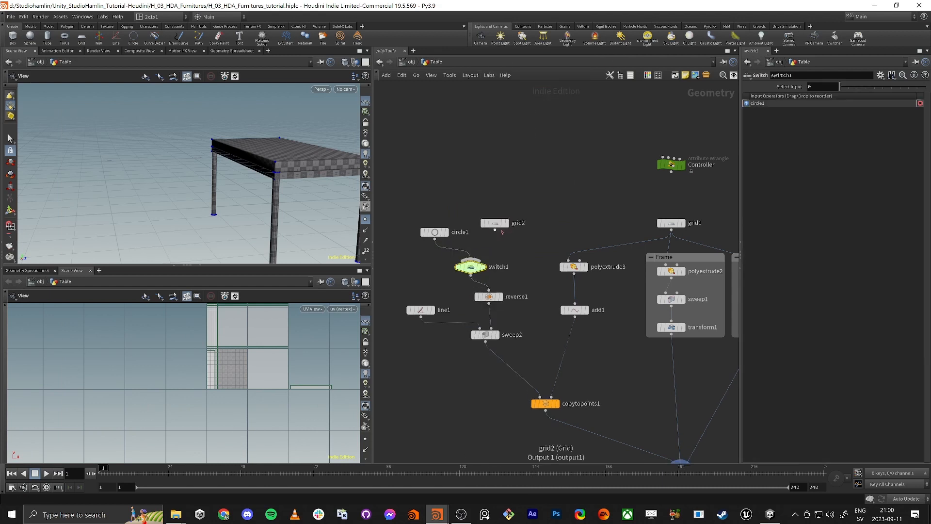
drag(495, 229, 483, 255)
Copy the Controller's Leg Thickness parameter and paste it as a relative reference into both size values of grid2
drag(657, 172, 669, 185)
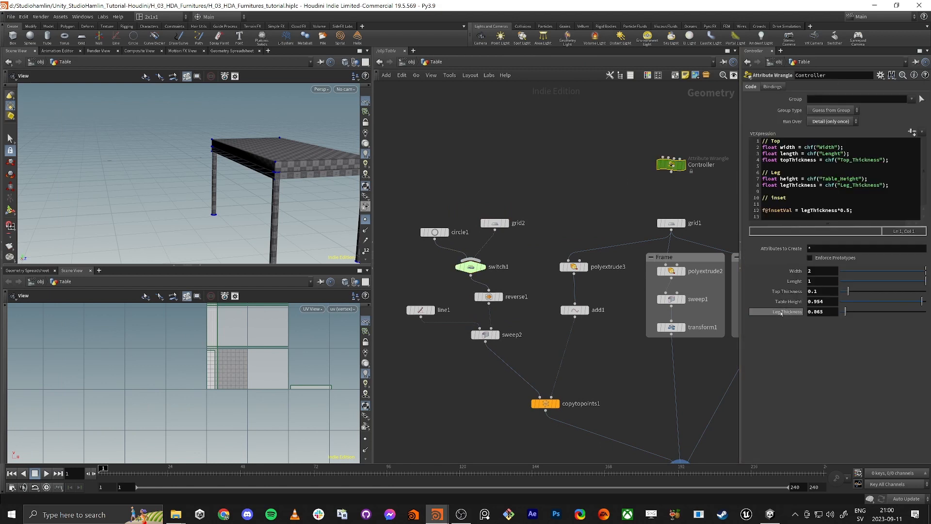
right_click(809, 313)
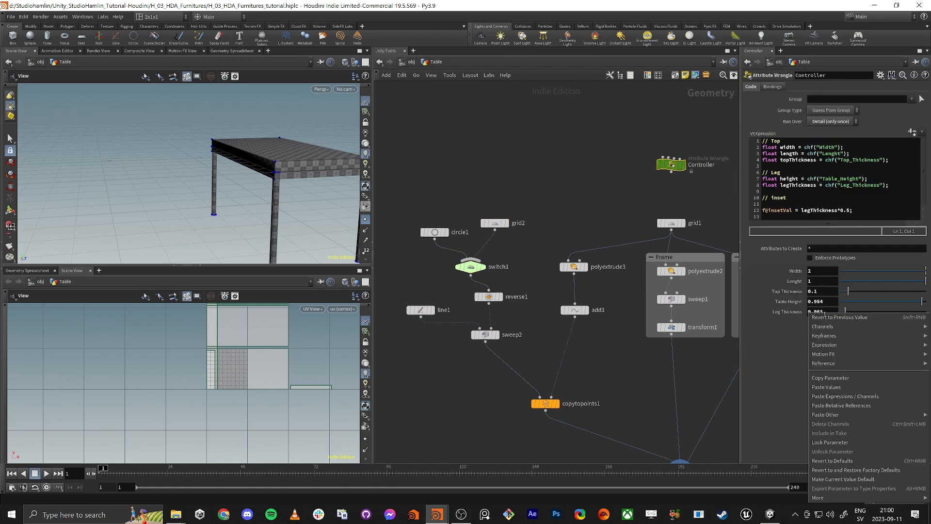
click(843, 383)
drag(479, 171, 527, 250)
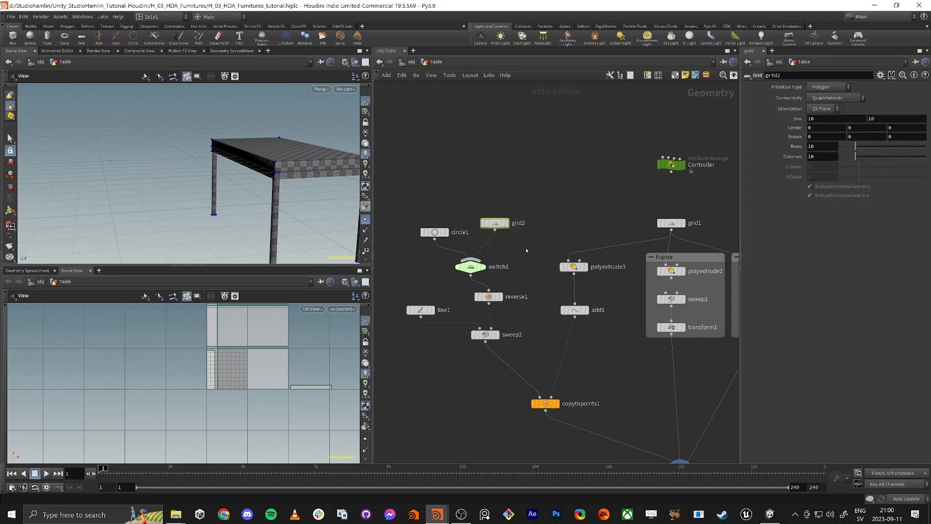
right_click(808, 120)
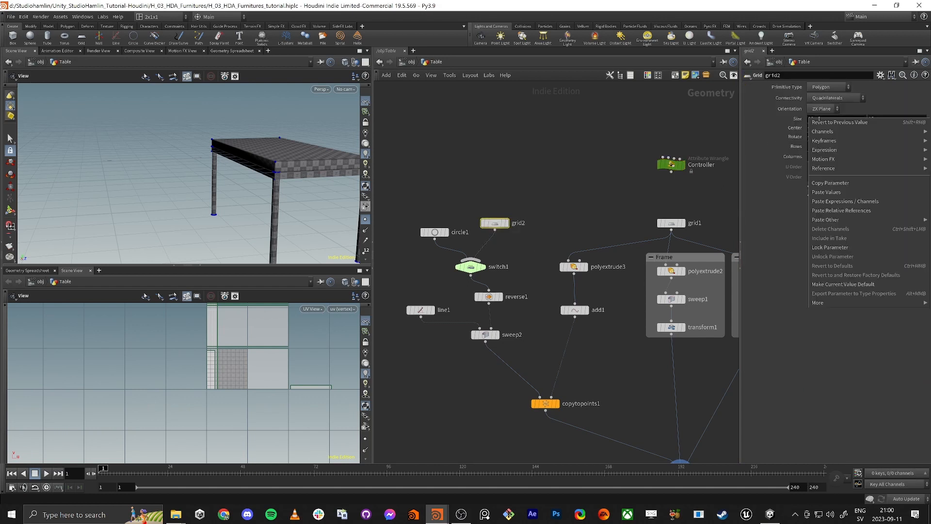
click(844, 208)
right_click(858, 120)
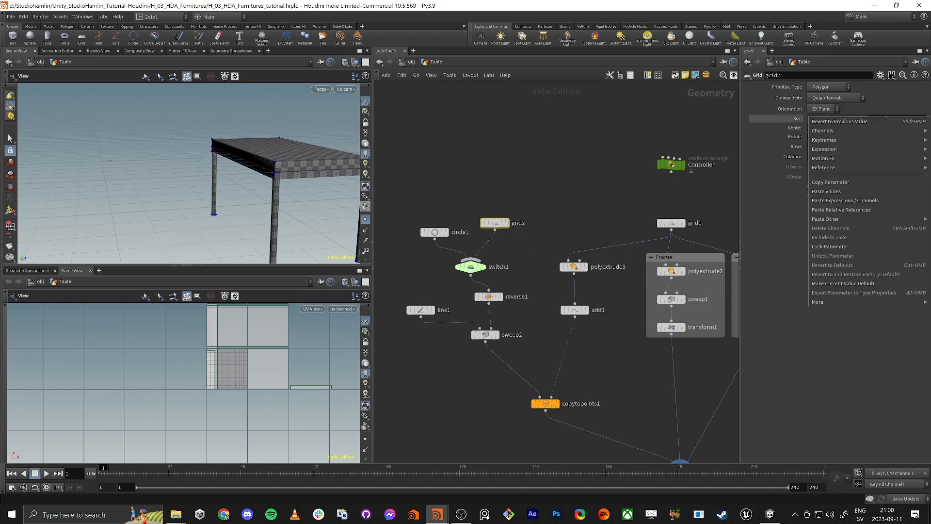
click(861, 209)
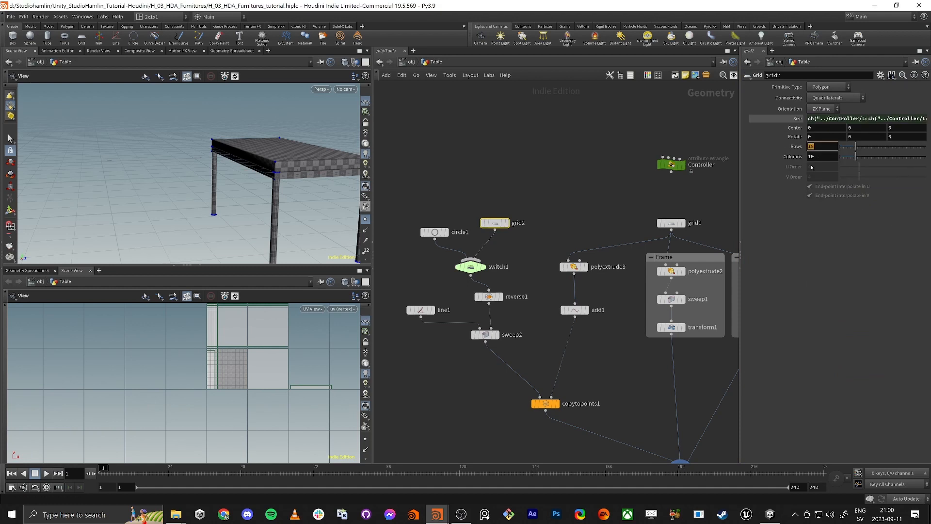
Set grid2's rows and columns to 2, then display the grid and frame it in the viewport
key(Tab)
text(2)
key(Return)
click(498, 223)
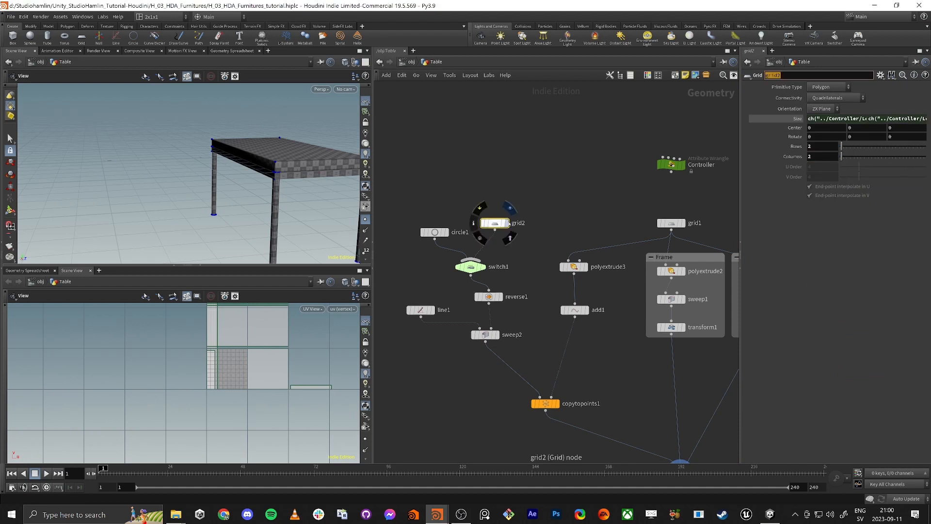
key(f)
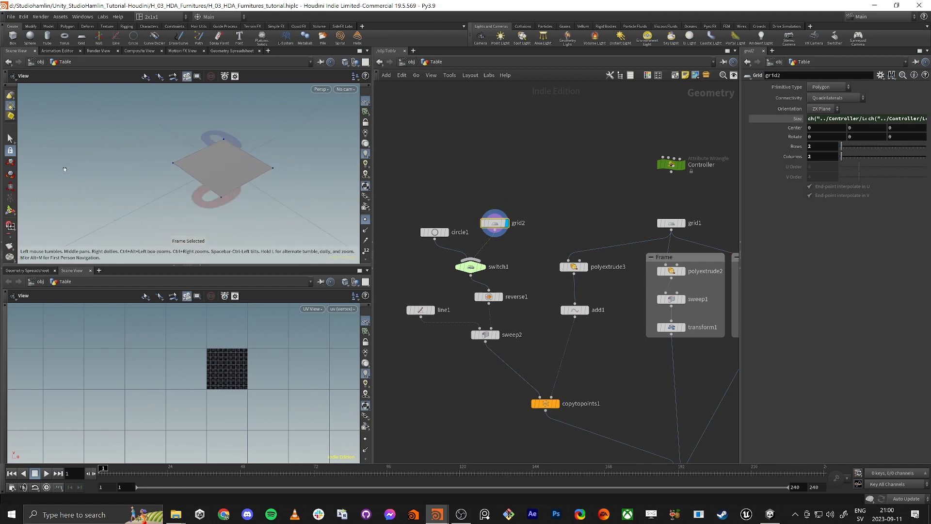
drag(210, 165, 221, 143)
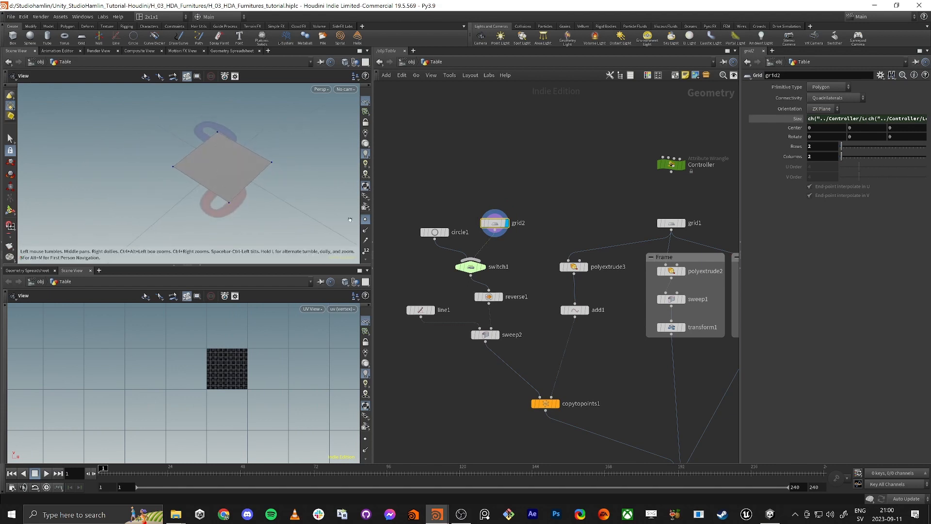
Display circle1 to check its orientation, try 44 divisions on it and undo that change
click(447, 232)
click(438, 233)
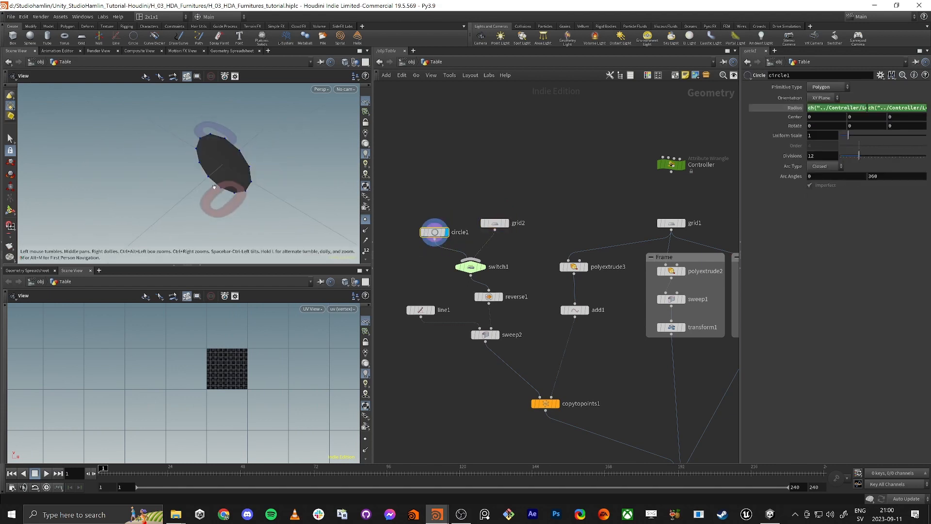
drag(232, 194, 272, 177)
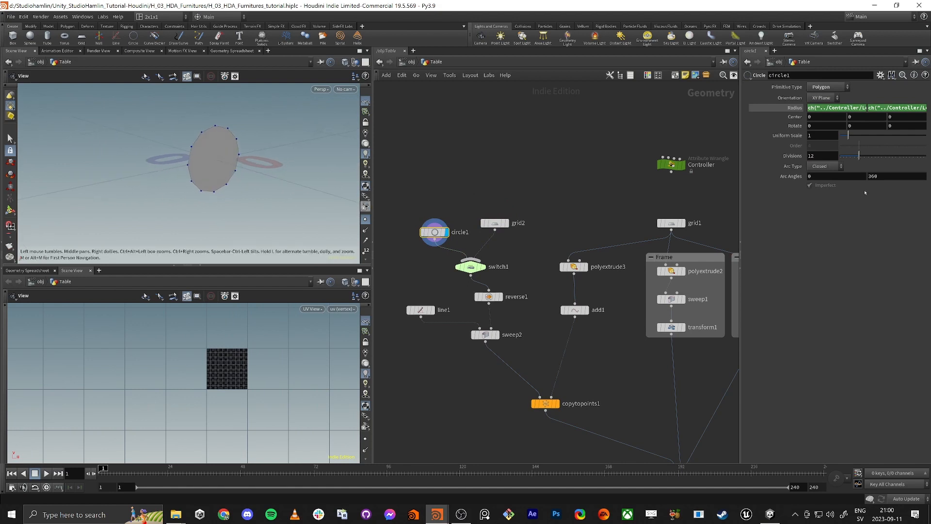
drag(864, 156, 906, 156)
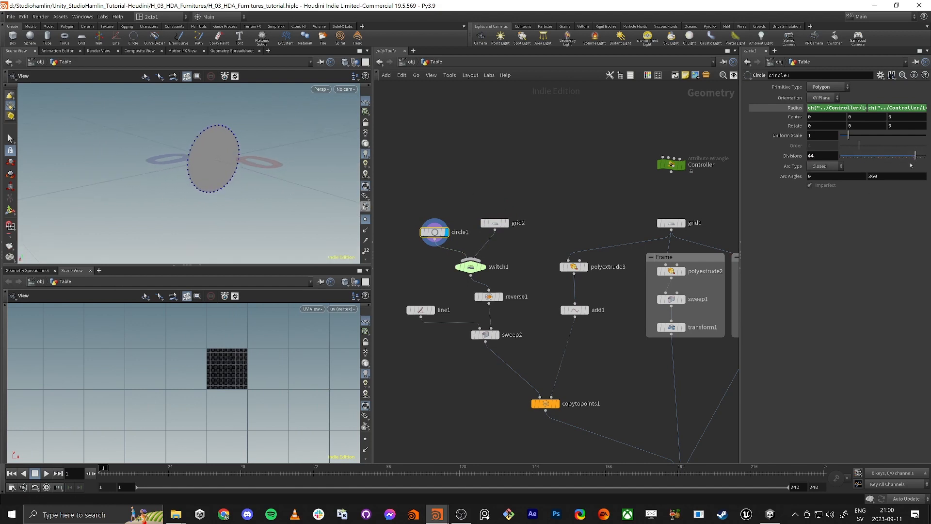
key(ctrl+z)
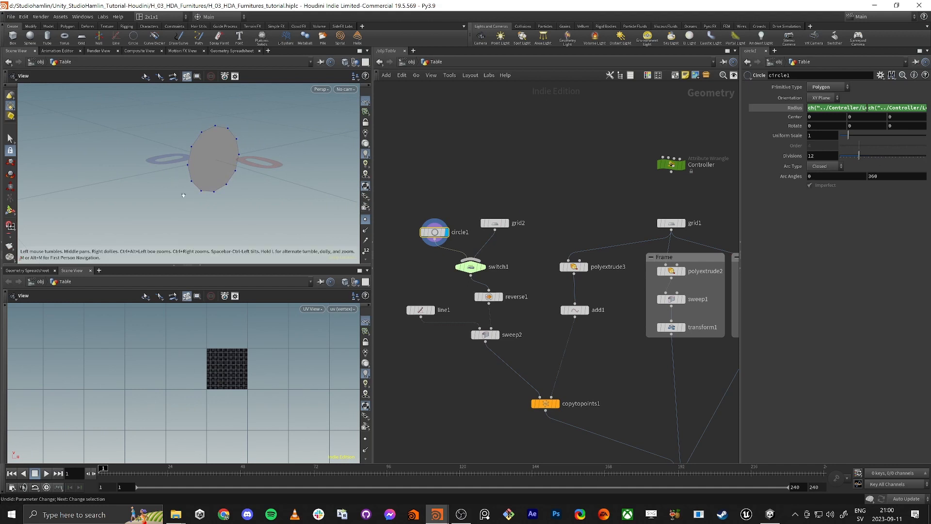
Display grid2 with circle1 templated over it and set the grid's orientation to XY Plane
drag(491, 189, 506, 241)
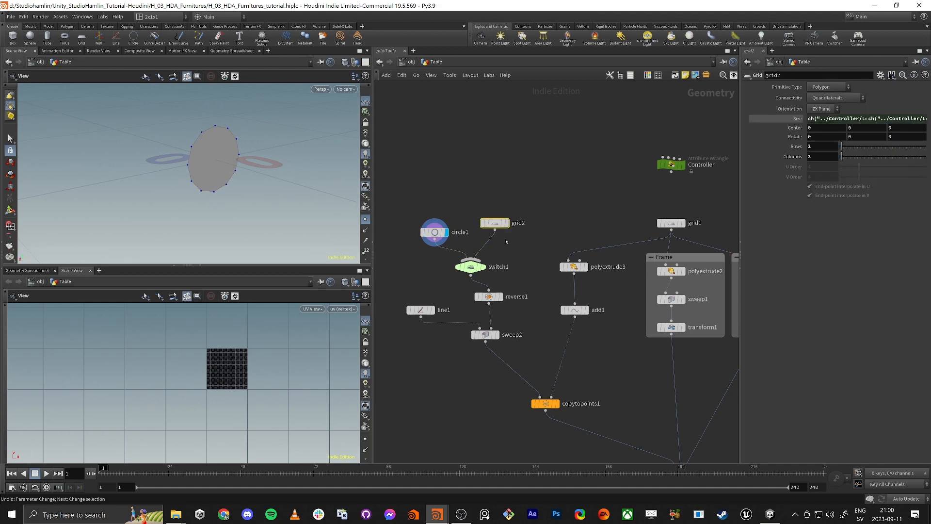
click(506, 208)
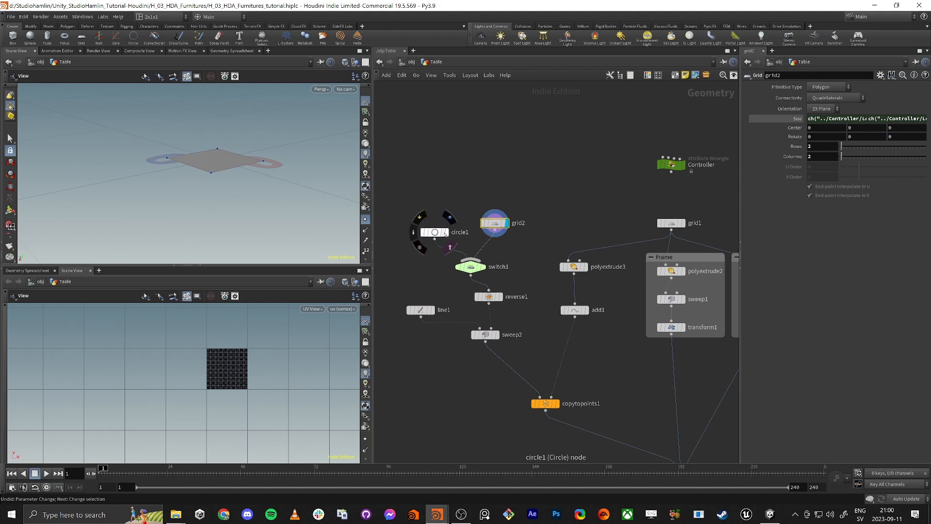
click(449, 245)
drag(351, 230, 253, 169)
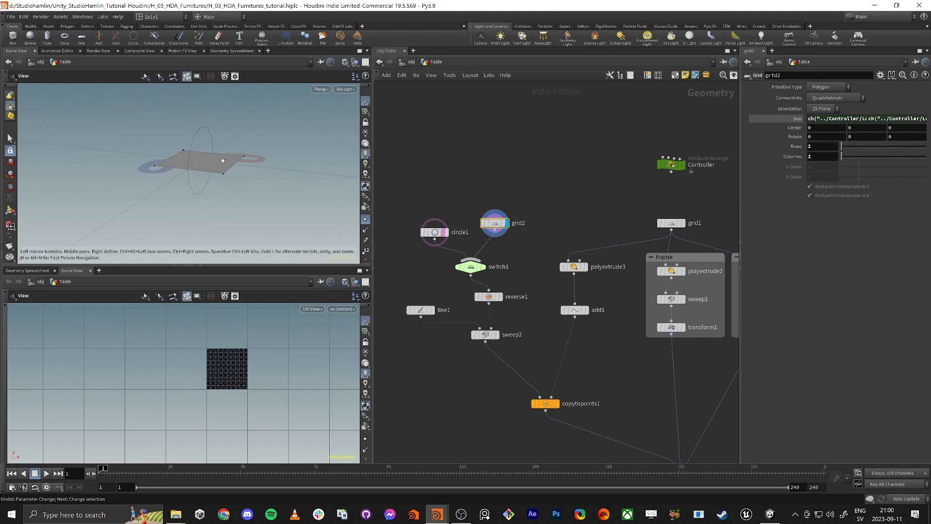
click(815, 110)
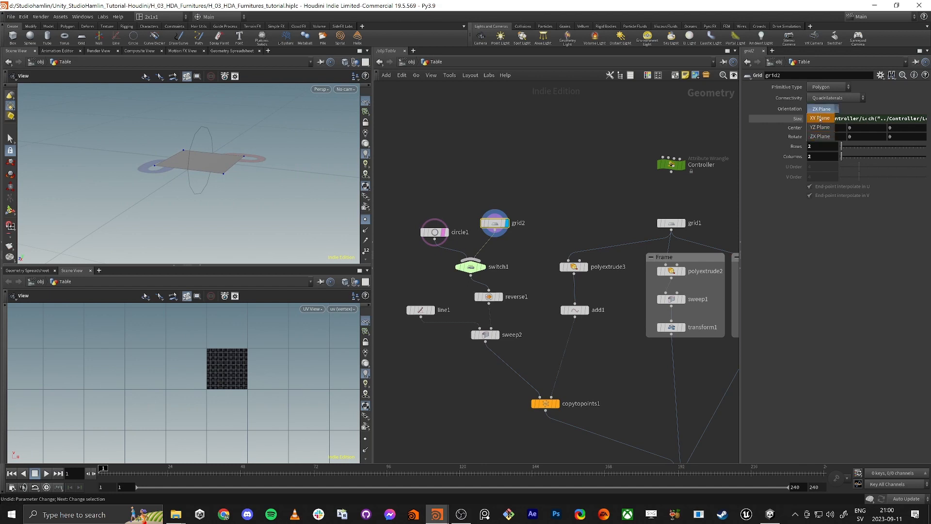
click(820, 118)
mouse_move(218, 160)
mouse_down()
mouse_move(160, 165)
mouse_move(213, 160)
mouse_up()
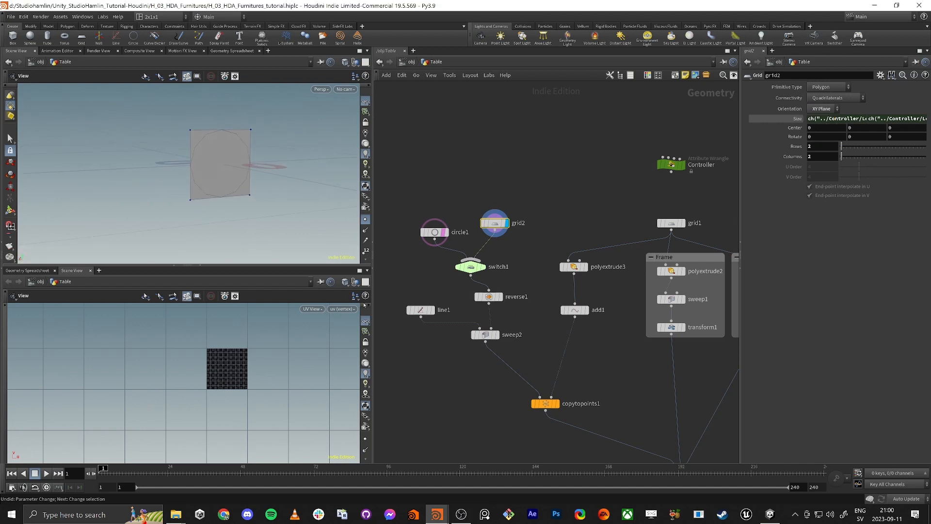
Display the merge1 result and bring the table corner and leg into view
middle_drag(462, 385, 441, 288)
scroll(470, 303, down, 3)
scroll(598, 357, up, 6)
click(563, 296)
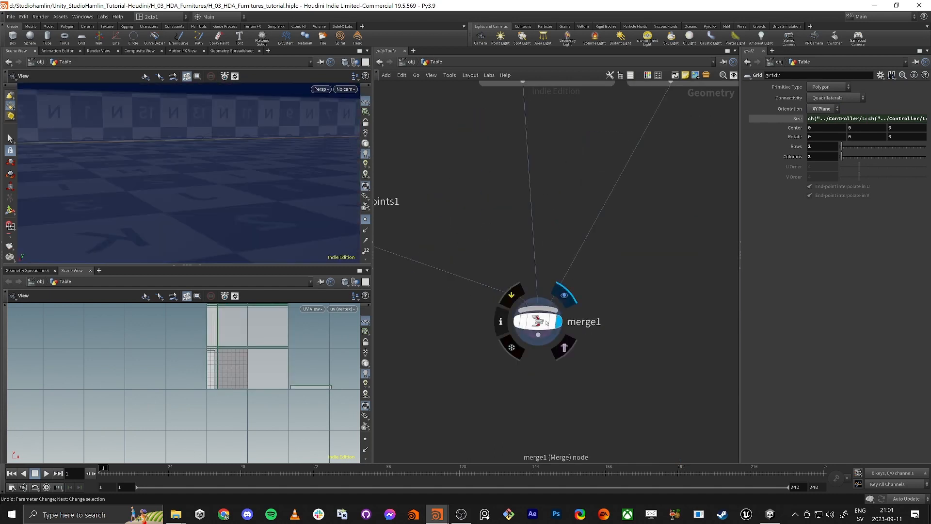
click(537, 321)
key(f)
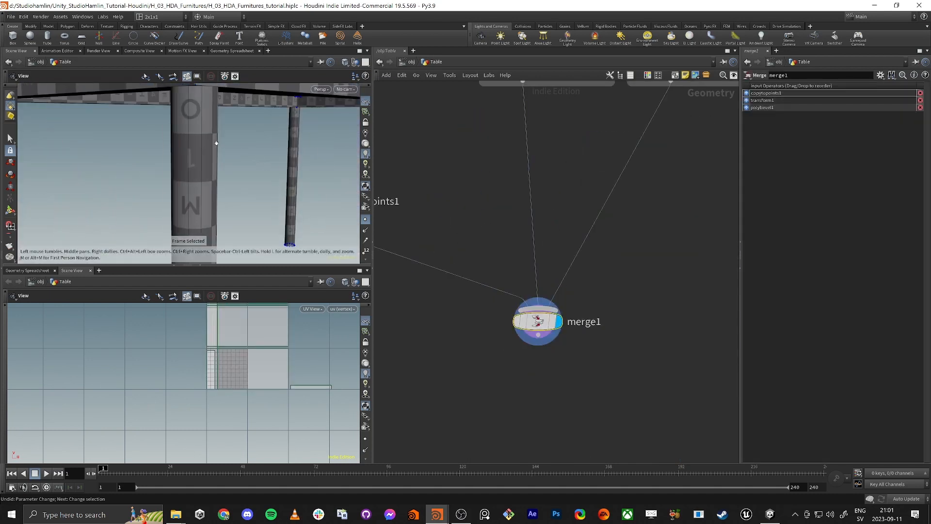
scroll(228, 167, down, 3)
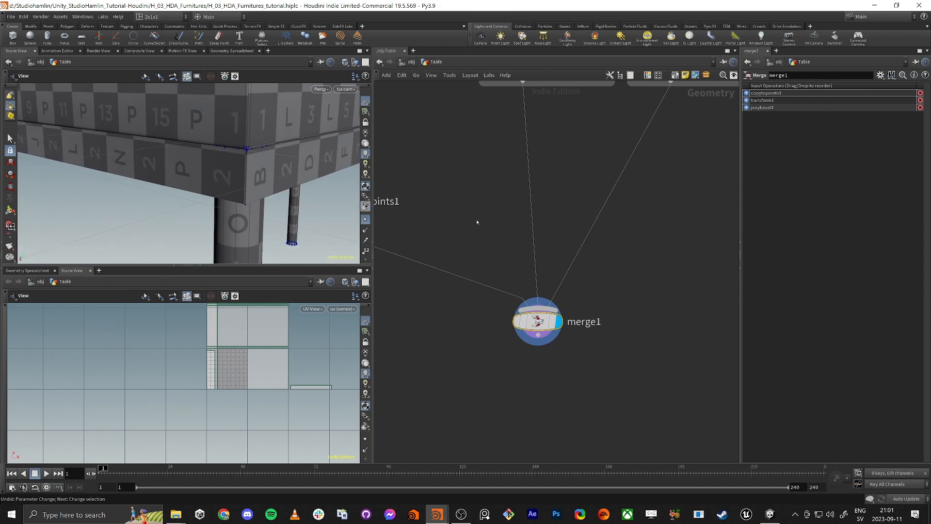
Set switch1's Select Input to 1 to use the grid cross-section and inspect where the leg meets the frame
scroll(571, 200, down, 3)
middle_drag(470, 83, 543, 235)
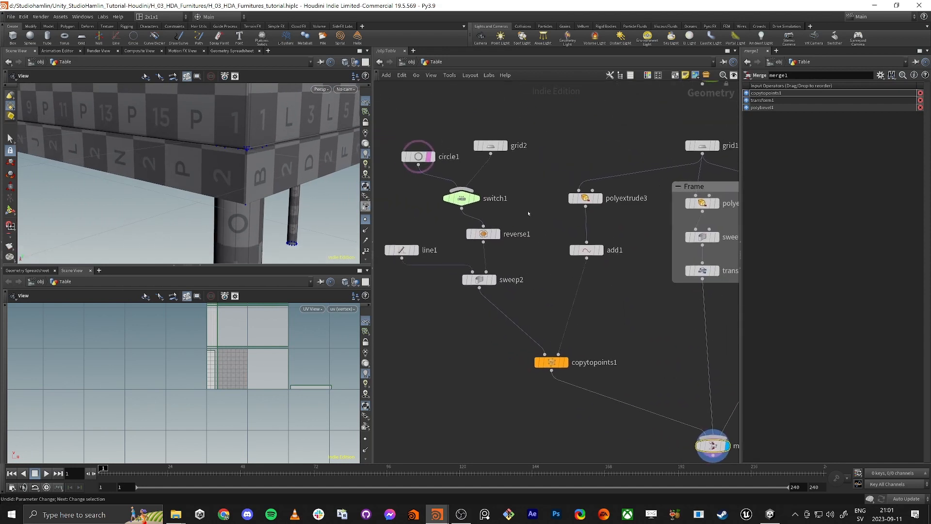
click(463, 198)
mouse_move(845, 91)
mouse_down()
mouse_move(855, 92)
mouse_move(830, 95)
mouse_up()
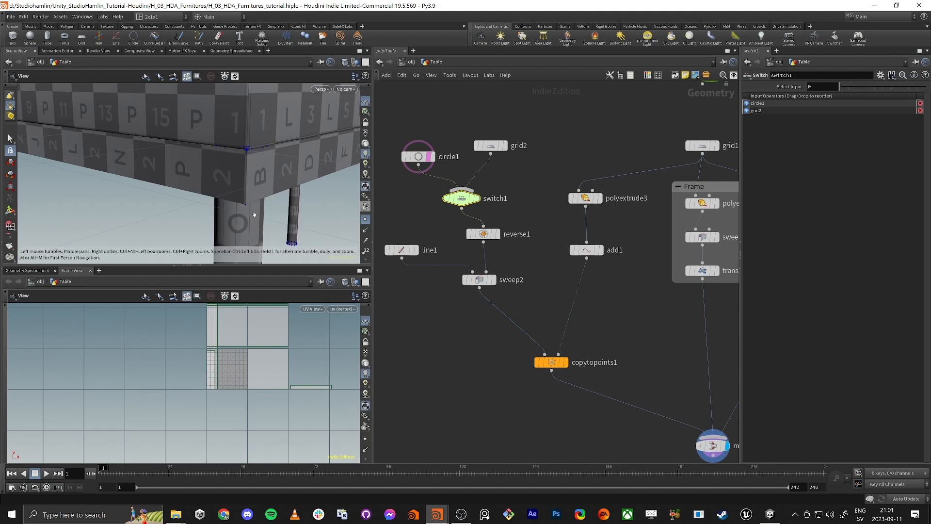
drag(845, 88, 849, 87)
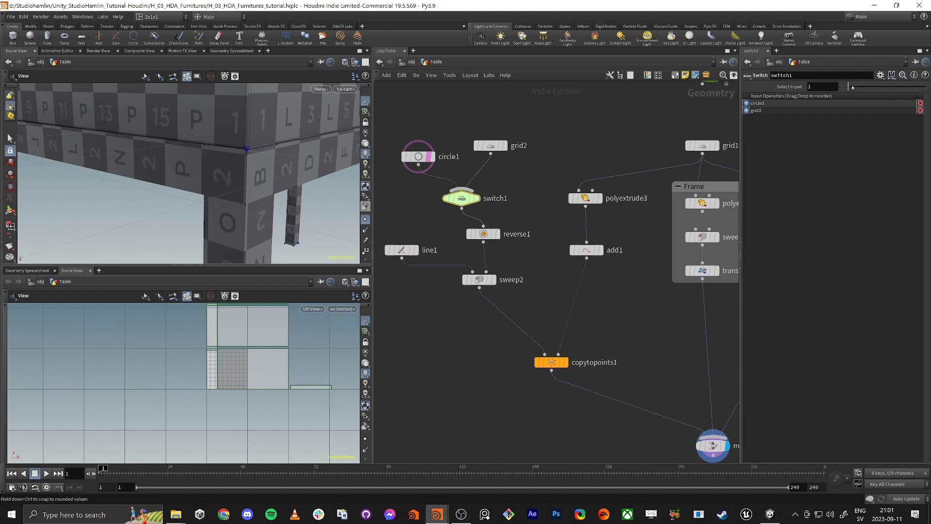
mouse_move(190, 191)
mouse_down()
mouse_move(176, 150)
mouse_move(149, 193)
mouse_move(122, 192)
mouse_move(272, 167)
mouse_move(171, 174)
mouse_move(289, 132)
mouse_move(278, 150)
mouse_move(208, 184)
mouse_move(232, 154)
mouse_up()
key(w)
key(w)
scroll(220, 164, down, 3)
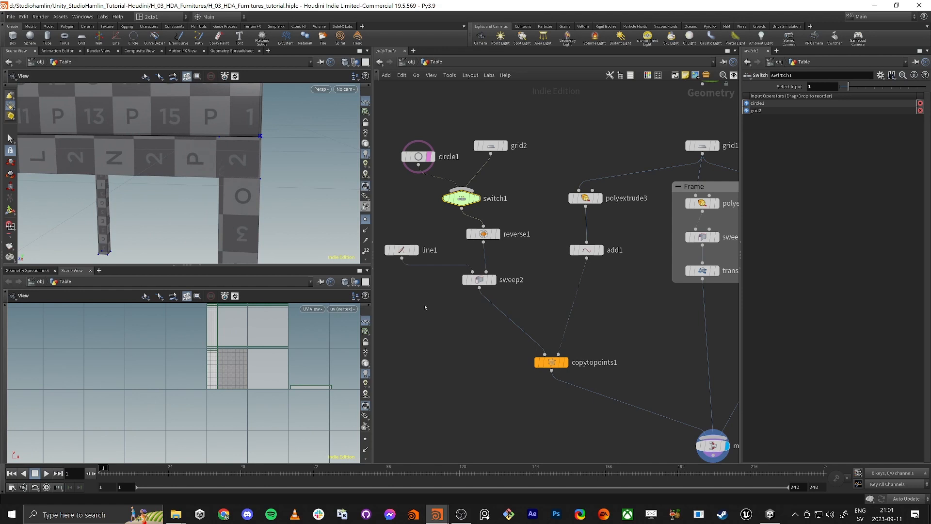
Paste the Controller's Leg Thickness as a relative reference into the Y origin of line1
scroll(476, 270, down, 3)
click(632, 134)
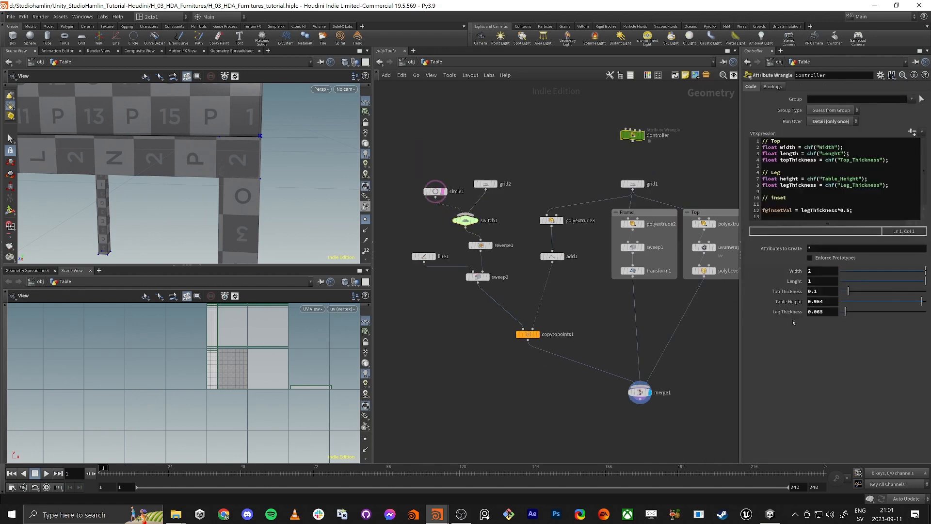
scroll(484, 252, up, 4)
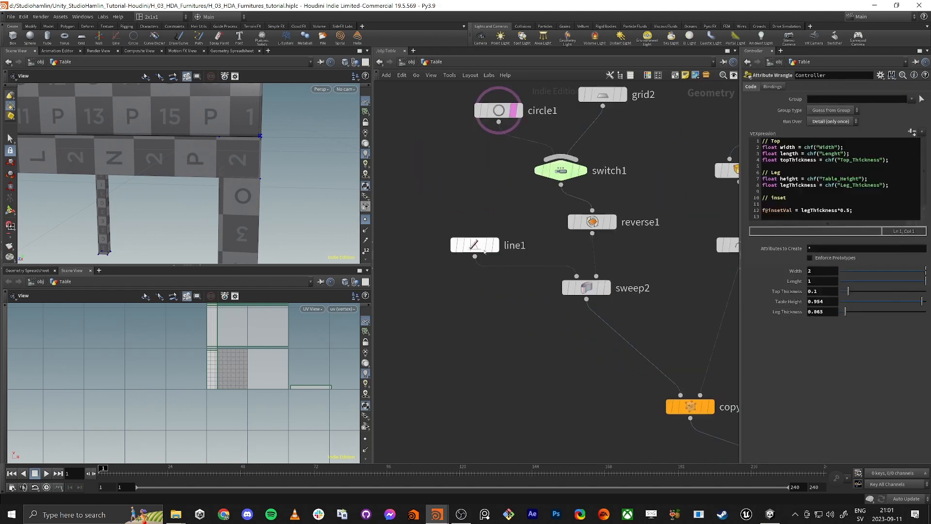
click(478, 247)
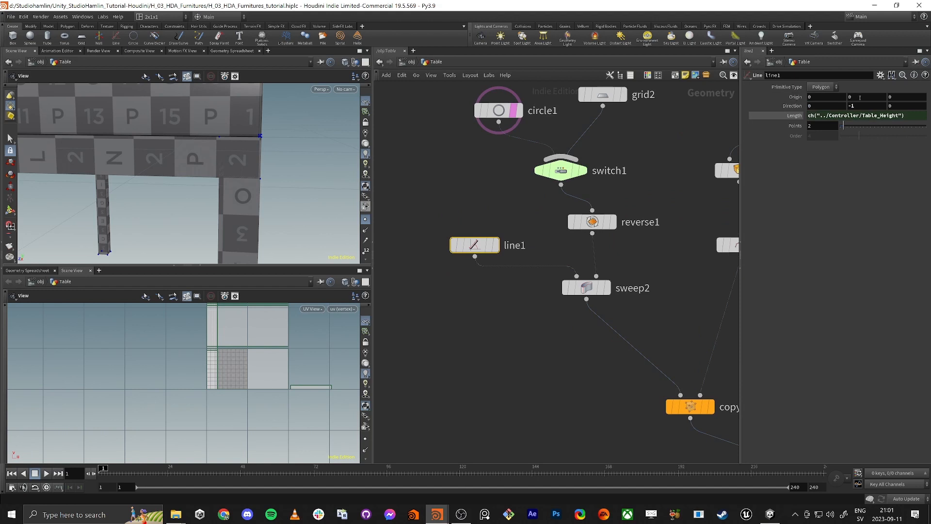
middle_drag(854, 97, 860, 103)
key(ctrl+z)
right_click(855, 97)
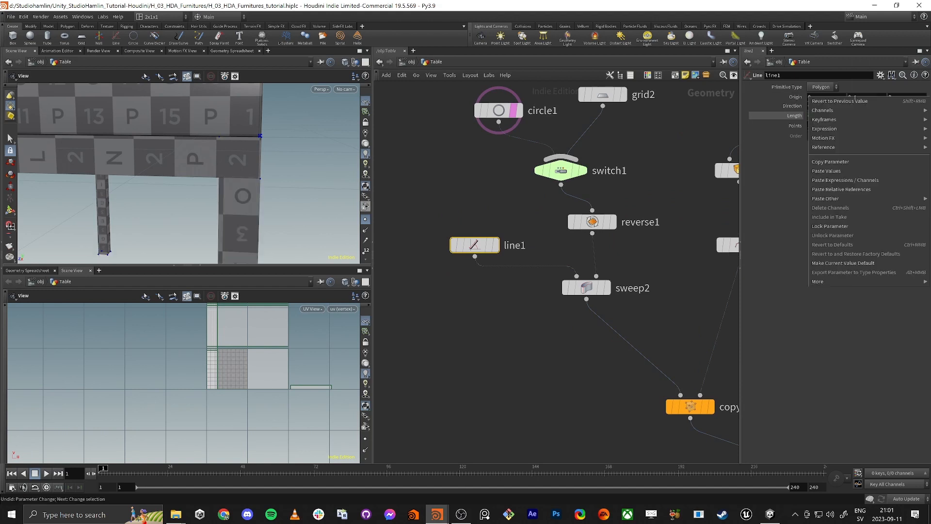
click(850, 190)
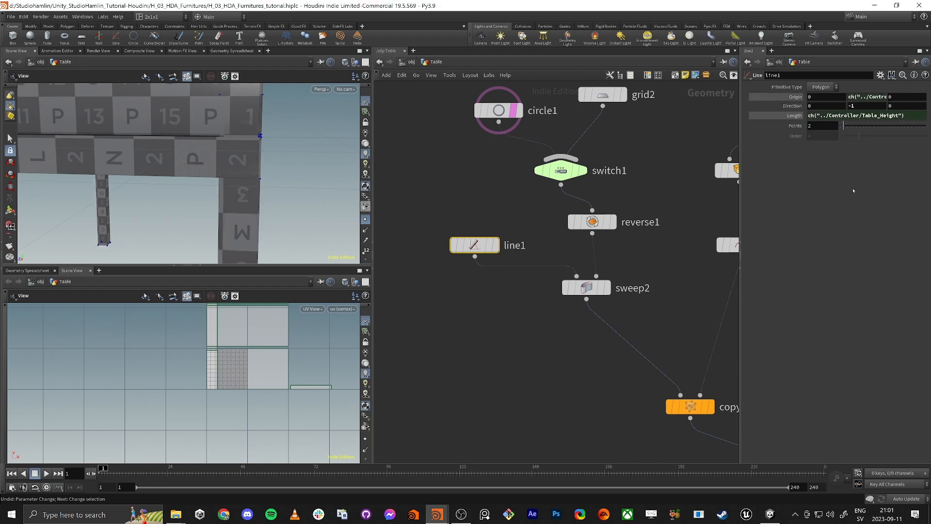
Negate line1's Y origin expression to -ch("../Controller/Leg_Thickness")
click(850, 97)
text(-)
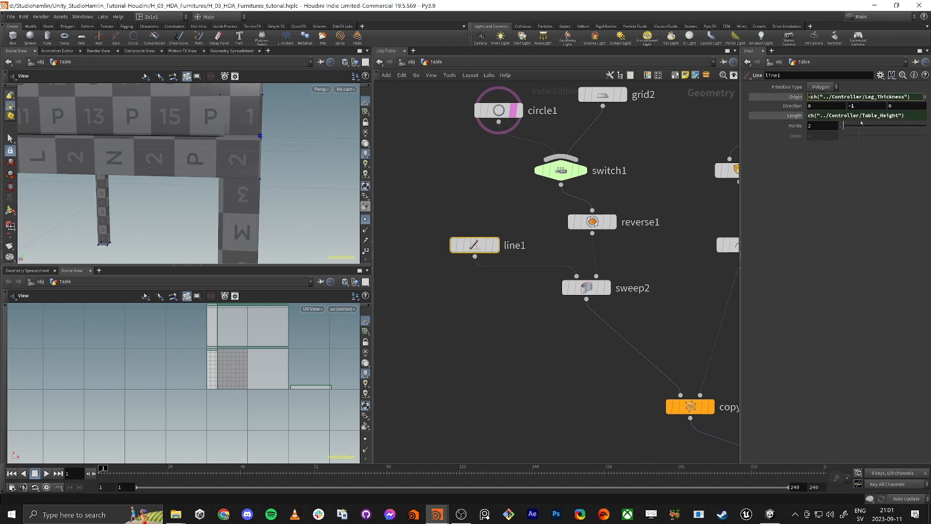
key(Return)
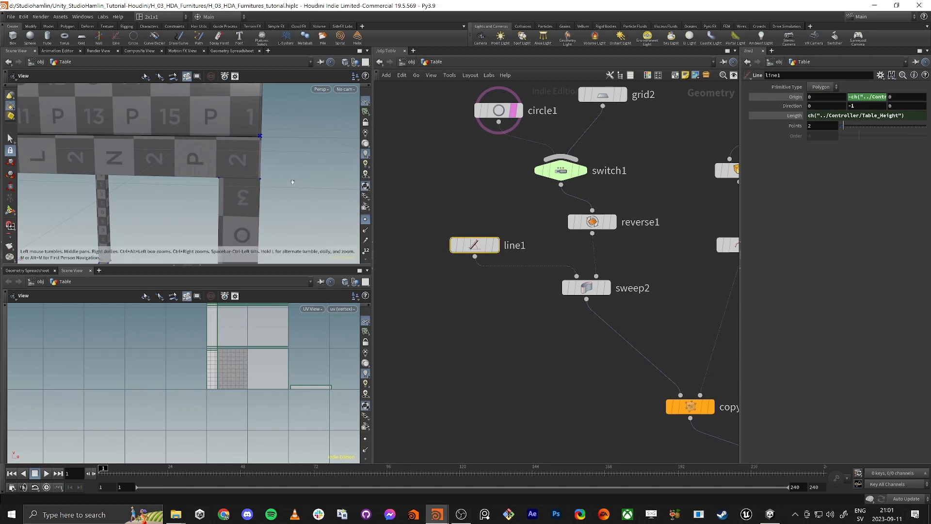
Examine the leg-to-frame joints around the whole table and widen the parameter pane showing line1
key(s)
key(w)
mouse_move(302, 185)
alt+mouse_down()
mouse_move(194, 187)
mouse_move(241, 194)
mouse_move(212, 187)
mouse_move(243, 173)
alt+mouse_up()
key(w)
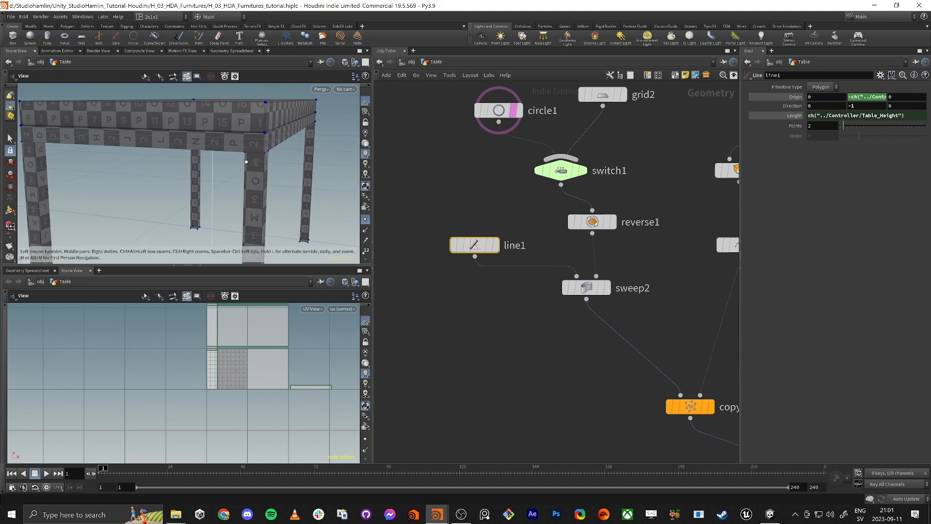
alt+right_drag(246, 160, 240, 177)
alt+drag(242, 190, 245, 198)
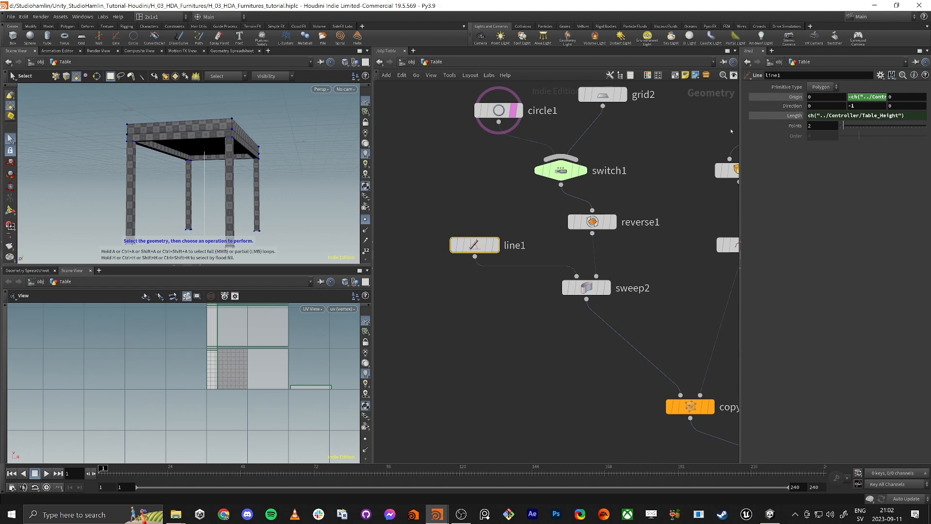
drag(740, 119, 659, 114)
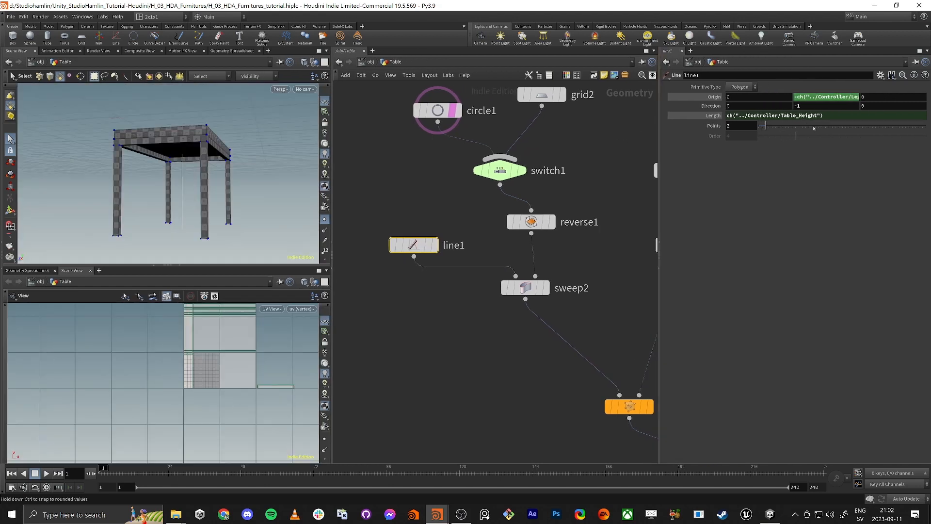
Subtract the Controller's Leg Thickness from line1's Length, giving ch("../Controller/Table_Height")-ch("../Controller/Leg_Thickness")
click(839, 114)
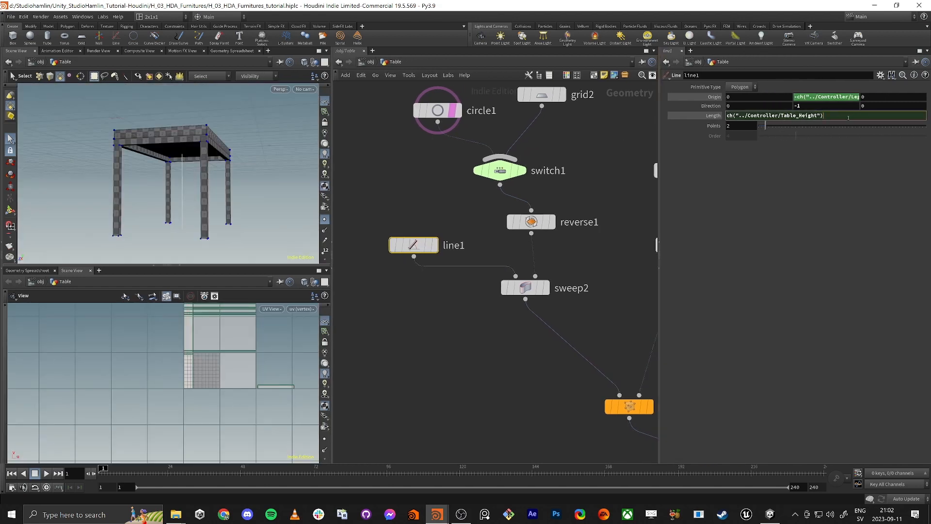
text(-)
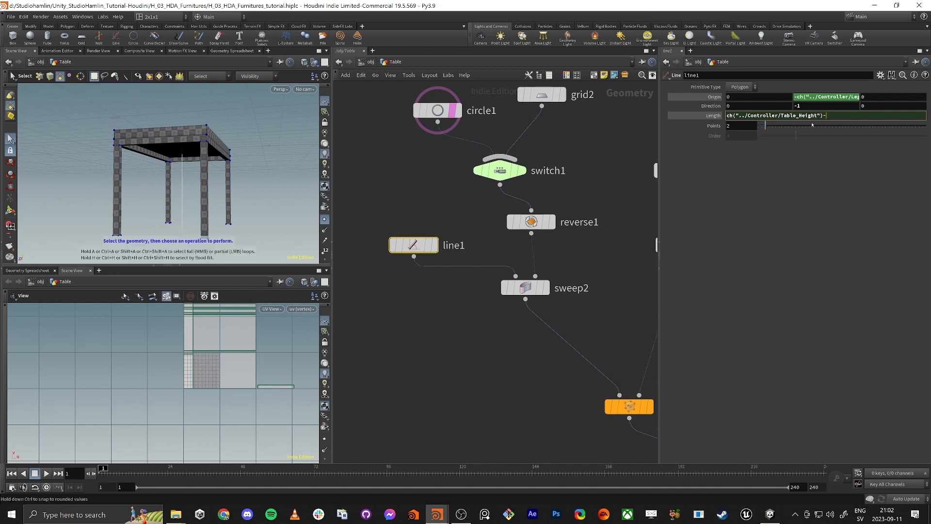
right_click(839, 116)
click(844, 199)
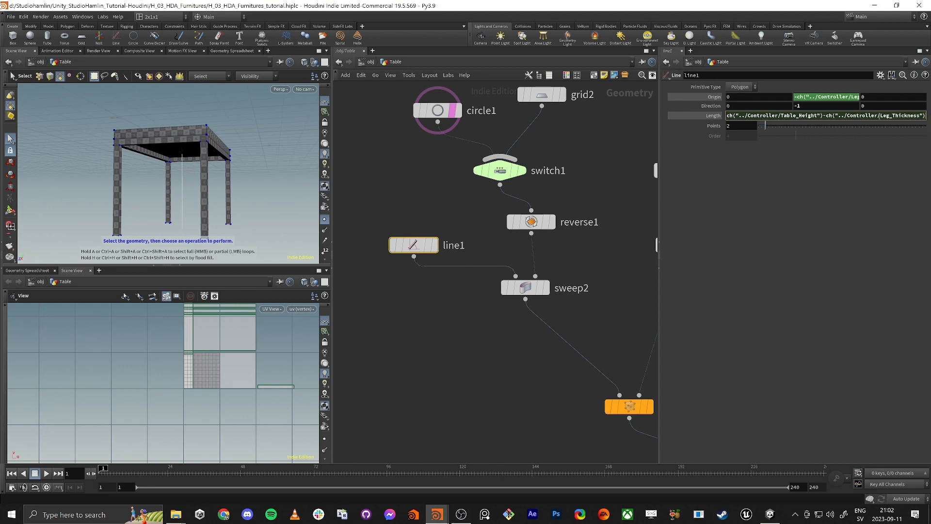
key(Return)
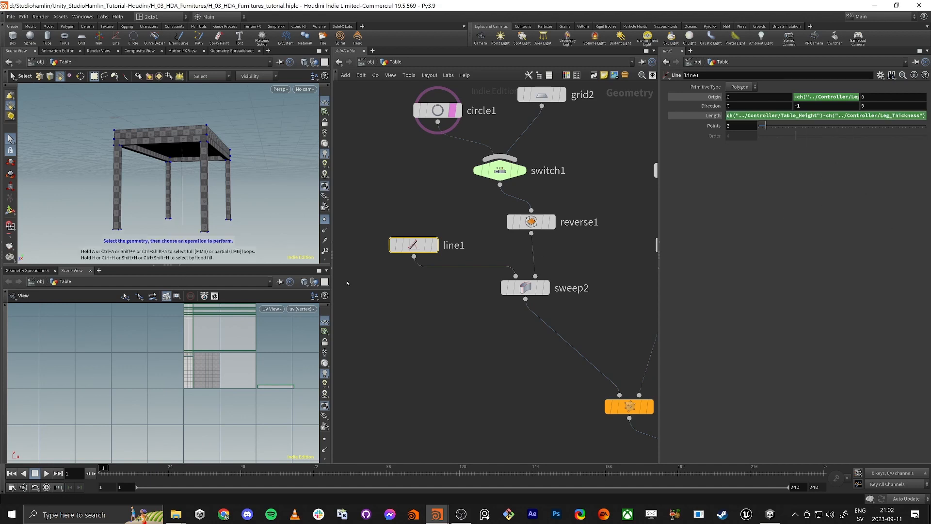
Inspect the whole table and the Controller's parameters, and widen the network editor to show the full node graph
scroll(605, 341, down, 5)
scroll(572, 370, up, 3)
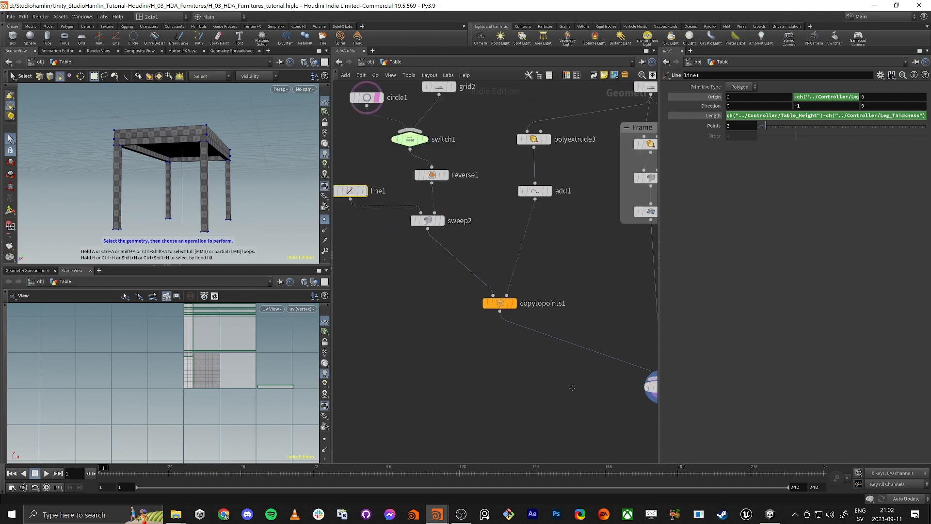
middle_drag(572, 388, 469, 348)
click(557, 348)
alt+drag(185, 176, 160, 174)
scroll(364, 402, down, 4)
scroll(457, 178, up, 4)
click(459, 185)
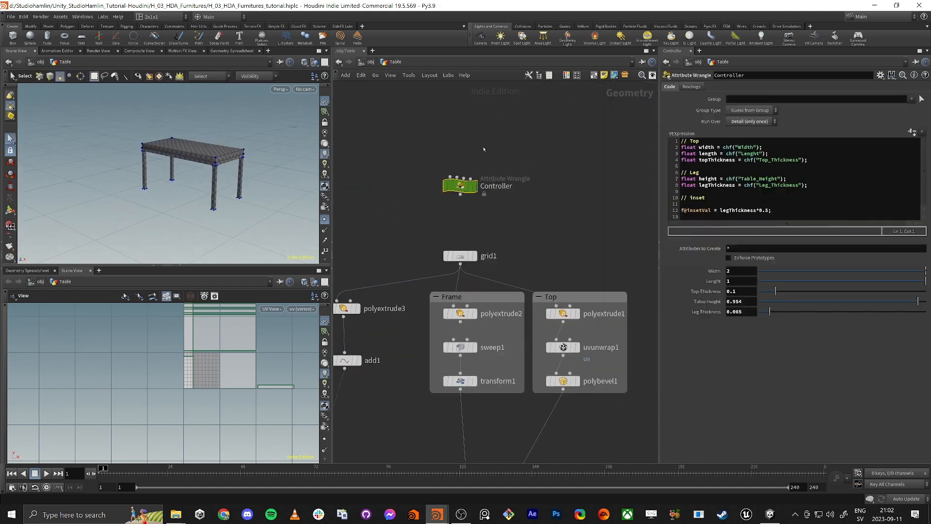
middle_drag(533, 214, 580, 156)
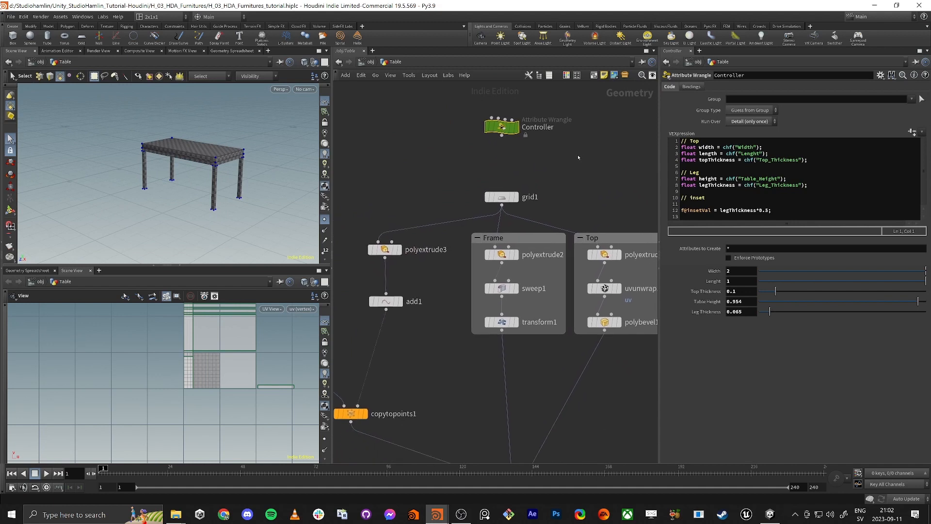
drag(331, 194, 263, 194)
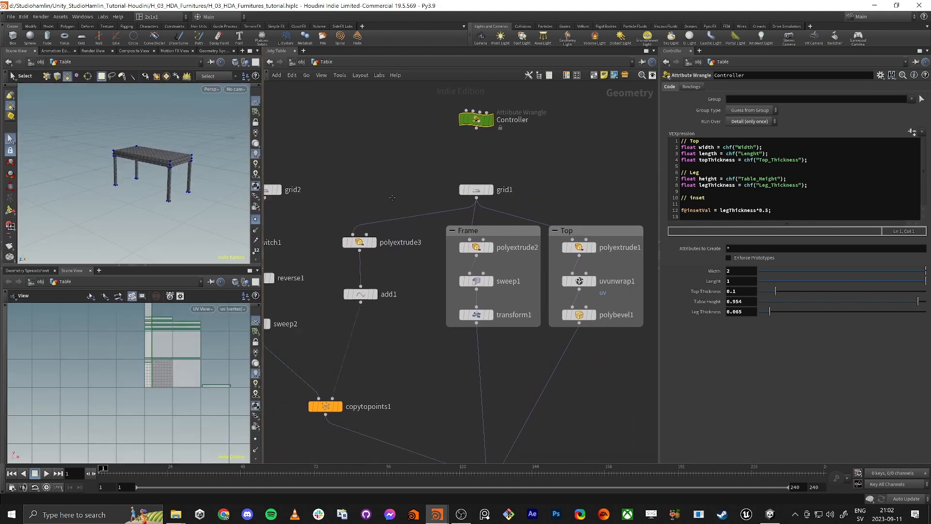
key(h)
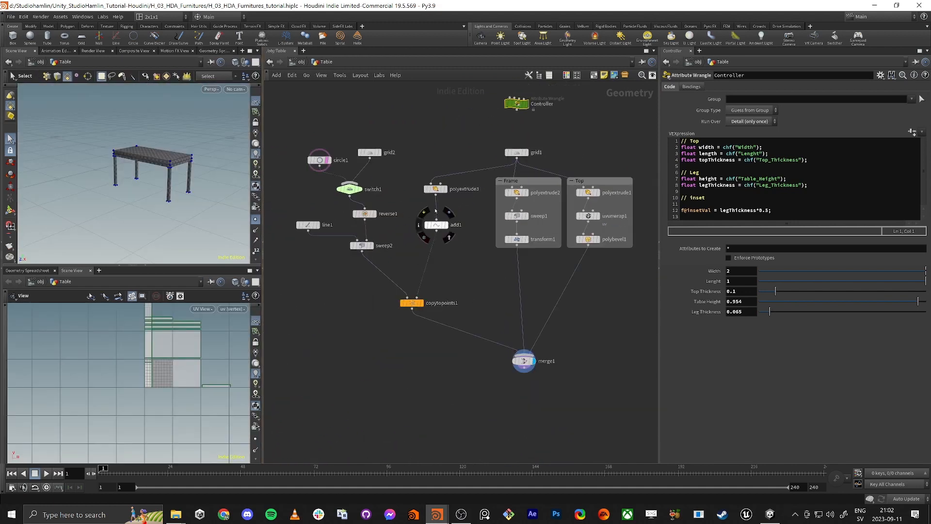
Arrange add1, sweep2, reverse1, line1, switch1, grid2 and circle1 into a compact leg cluster above copytopoints1
drag(440, 225, 436, 206)
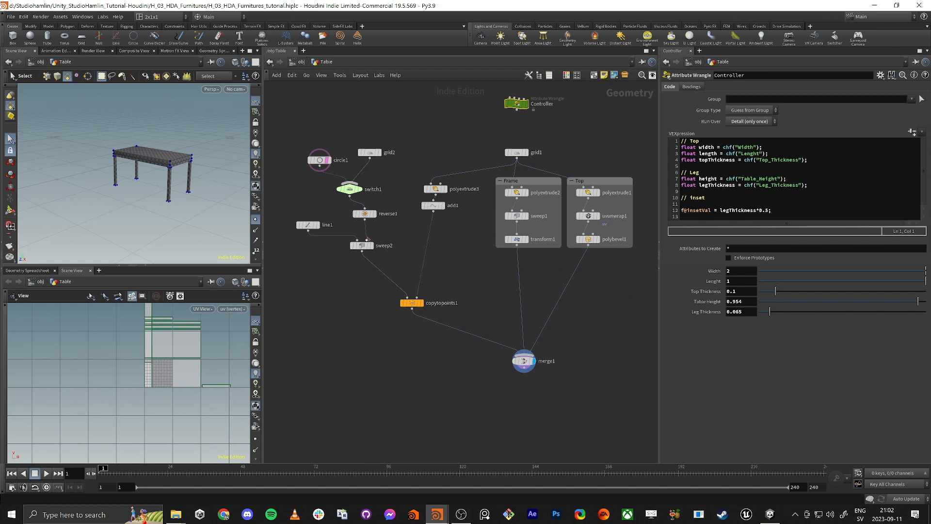
drag(363, 246, 374, 270)
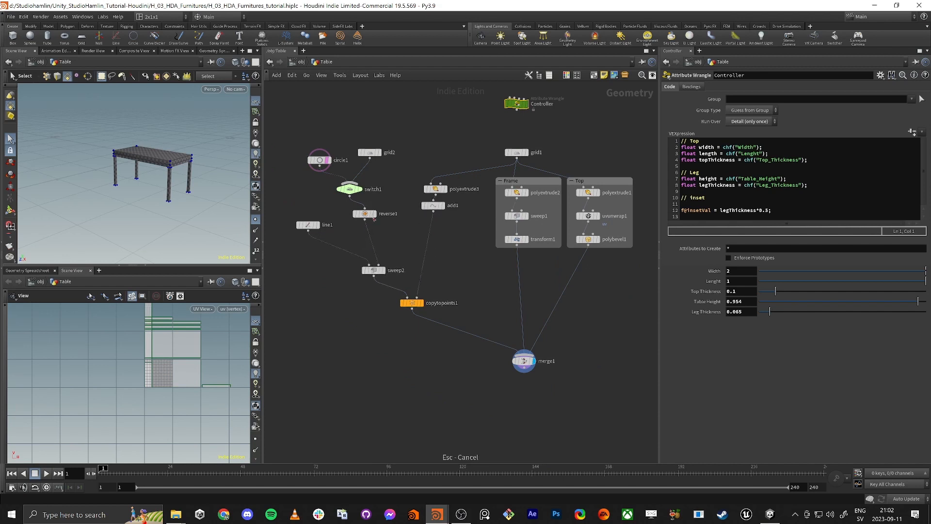
drag(374, 219, 388, 249)
drag(309, 226, 341, 244)
drag(349, 189, 373, 218)
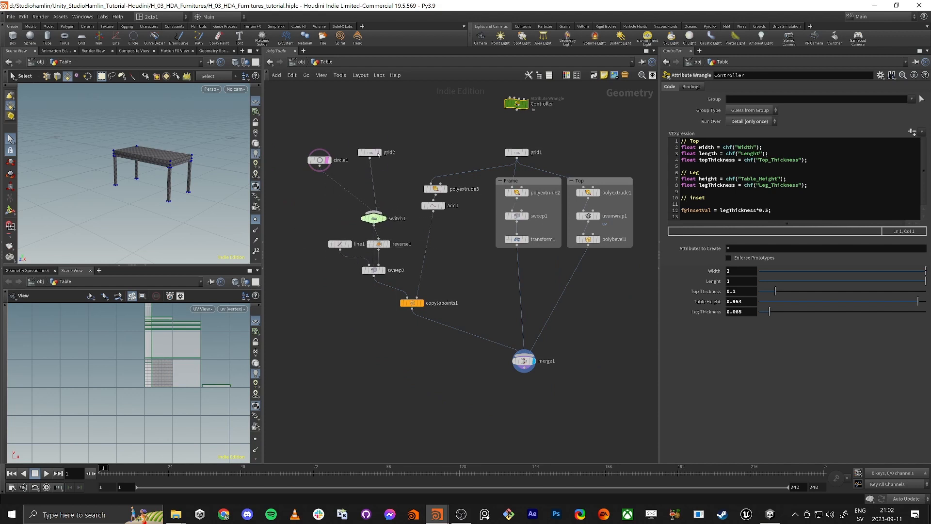
drag(378, 155, 398, 194)
drag(306, 127, 394, 195)
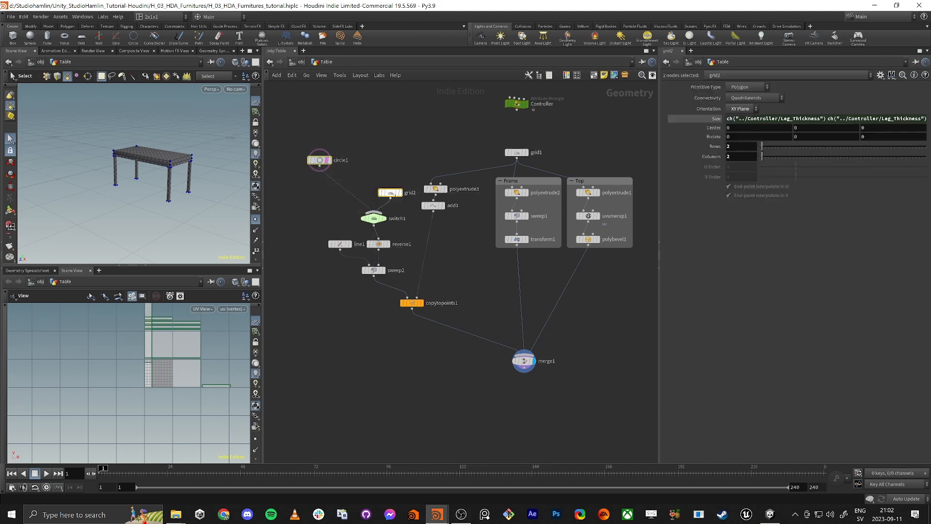
drag(320, 159, 334, 192)
Enclose all the leg nodes, including polyextrude3 and copytopoints1, in a network box titled Legs
drag(308, 146, 453, 350)
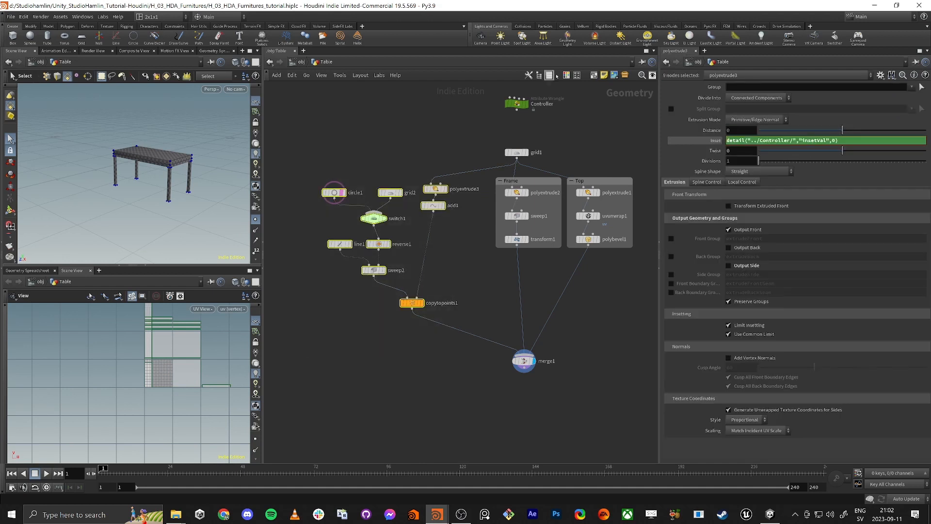
click(594, 76)
double_click(373, 178)
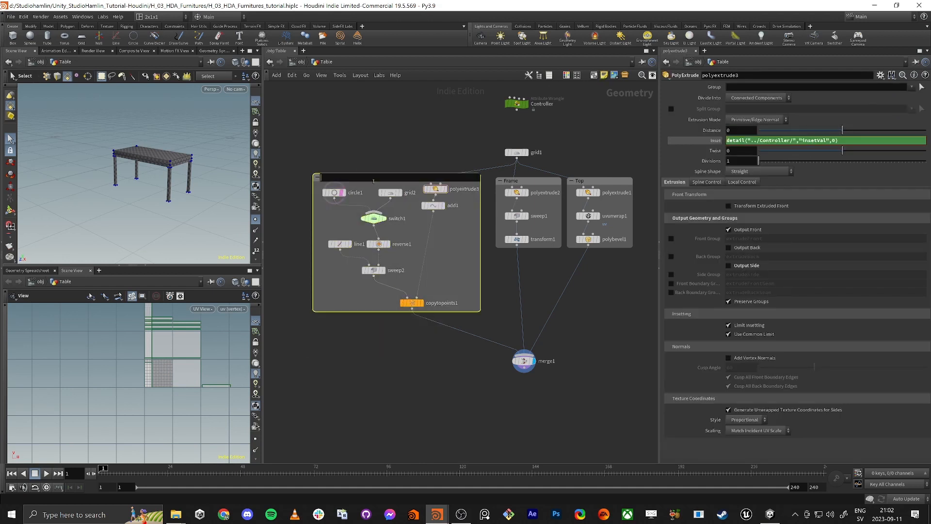
text(Legs)
key(Return)
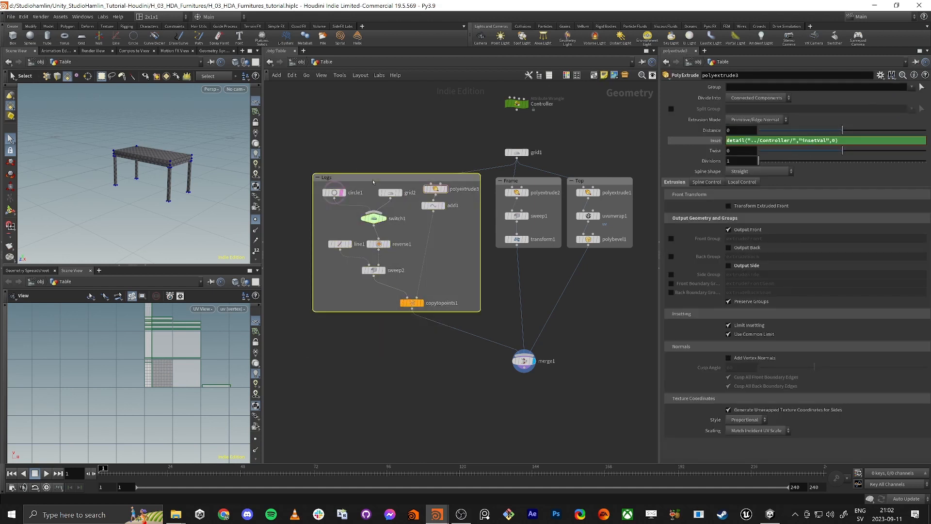
click(478, 110)
Review the Controller's parameters and switch1's Select Input, and show the Controller's attributes in the Geometry Spreadsheet
click(517, 103)
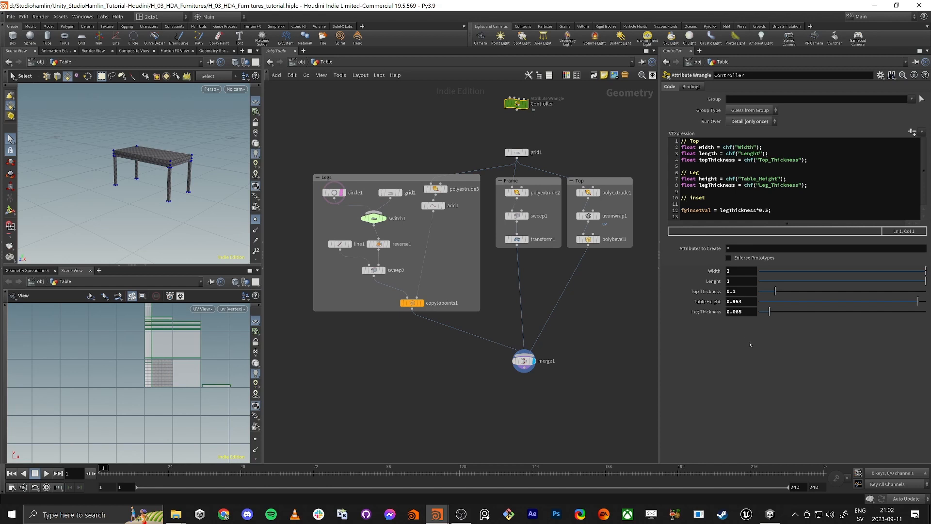
click(373, 219)
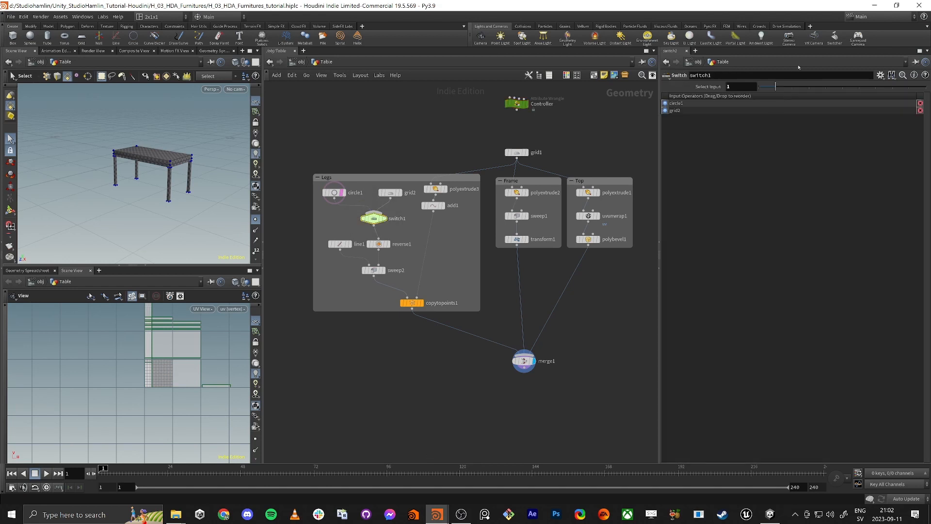
drag(767, 92, 775, 88)
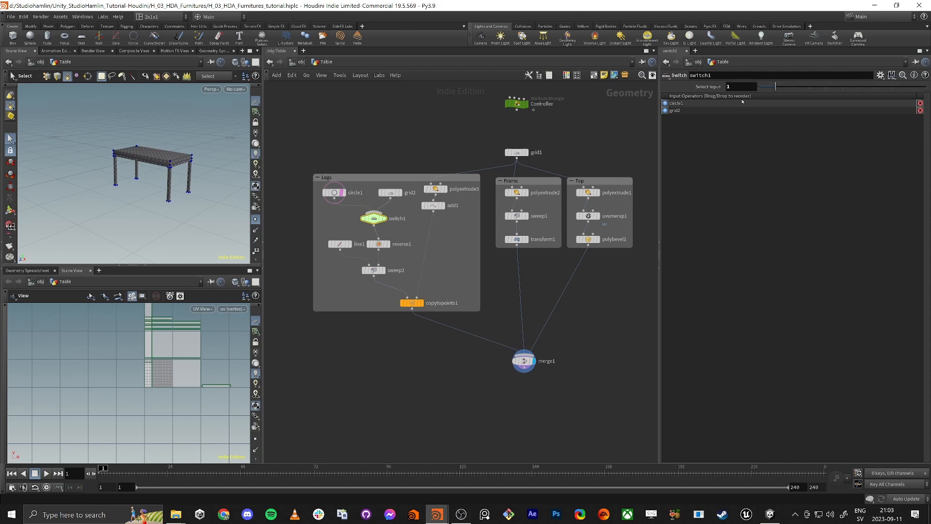
click(24, 270)
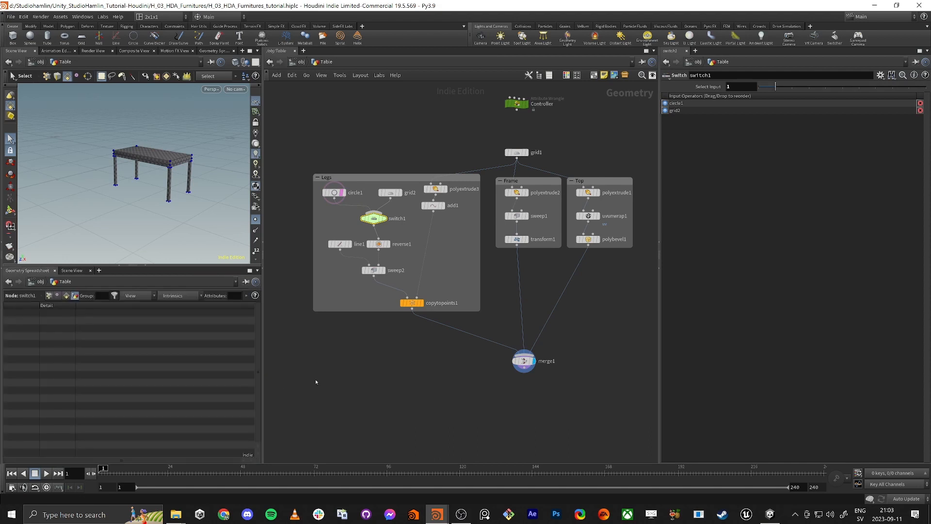
click(510, 104)
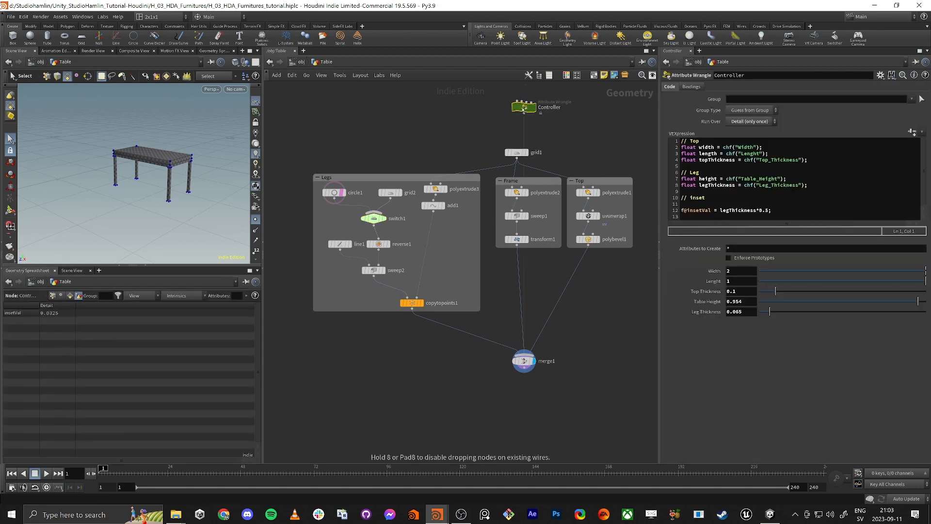
Open the Controller's parameter interface editor and review its custom parameters from Width to Leg Thickness against the VEX code
click(880, 76)
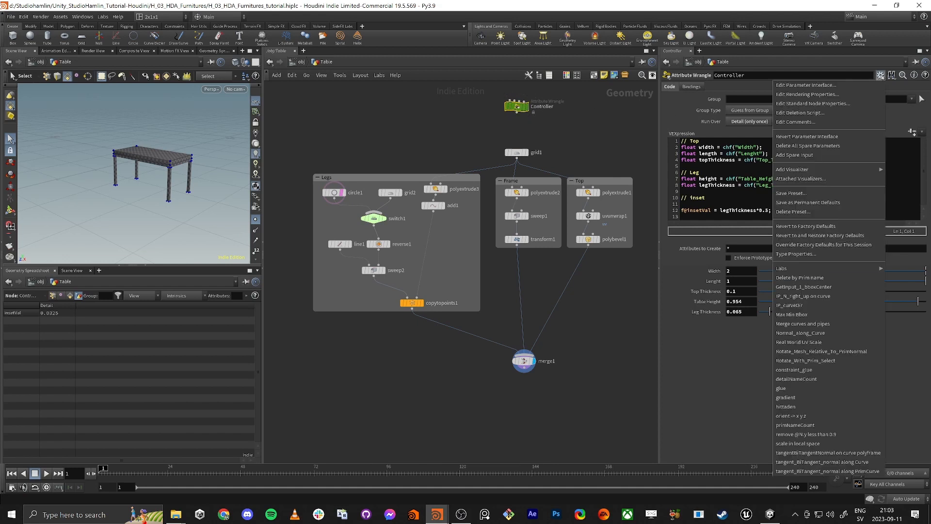
click(819, 85)
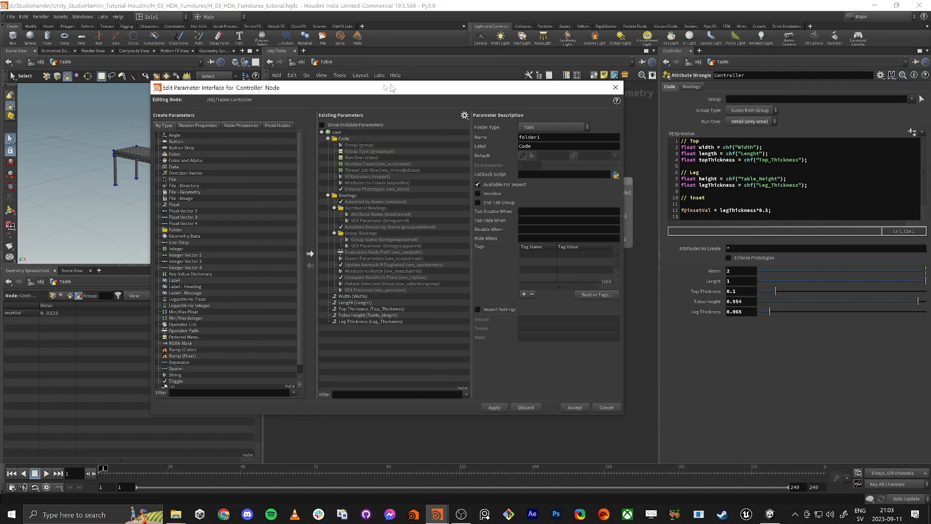
drag(390, 88, 349, 67)
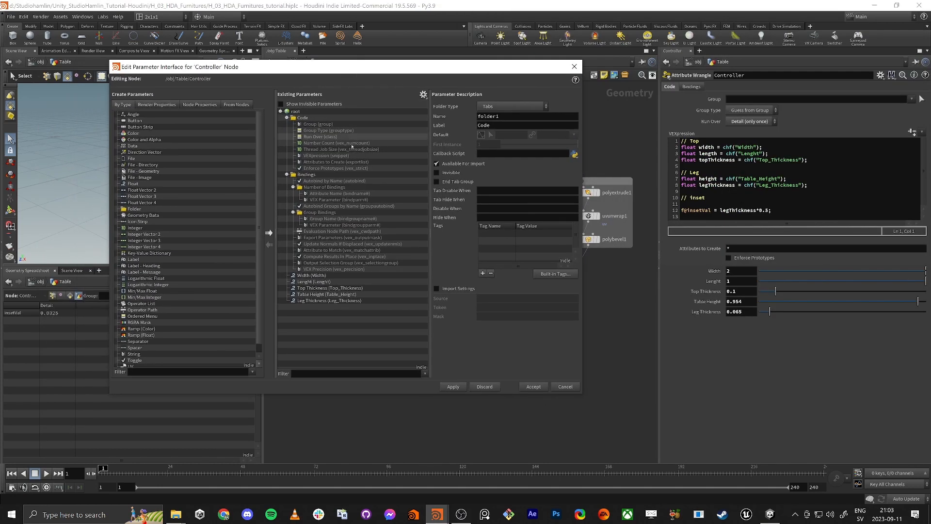
click(311, 276)
click(312, 282)
click(316, 288)
click(318, 295)
click(319, 301)
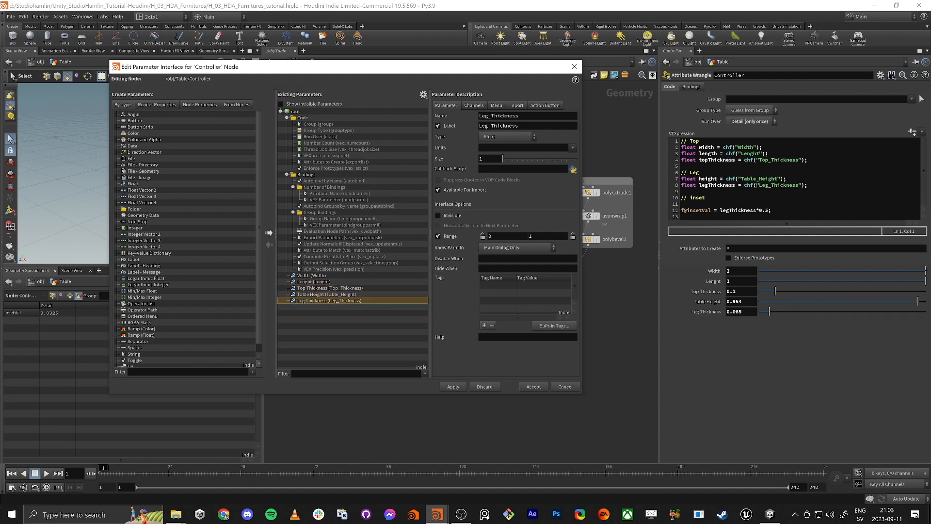
drag(817, 185, 679, 147)
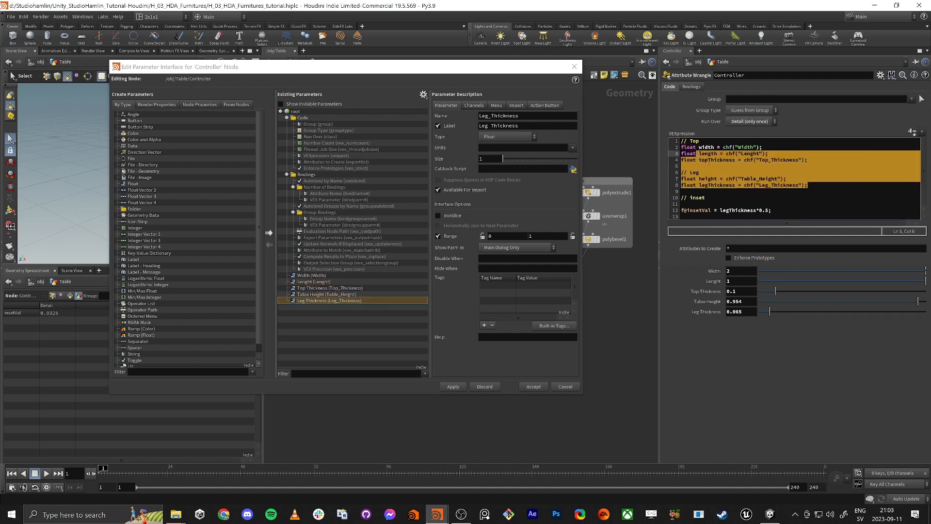
click(722, 179)
Give the Width parameter a range of 0.4 to 4 with a locked minimum, apply it, and set Width to 2.229
click(311, 276)
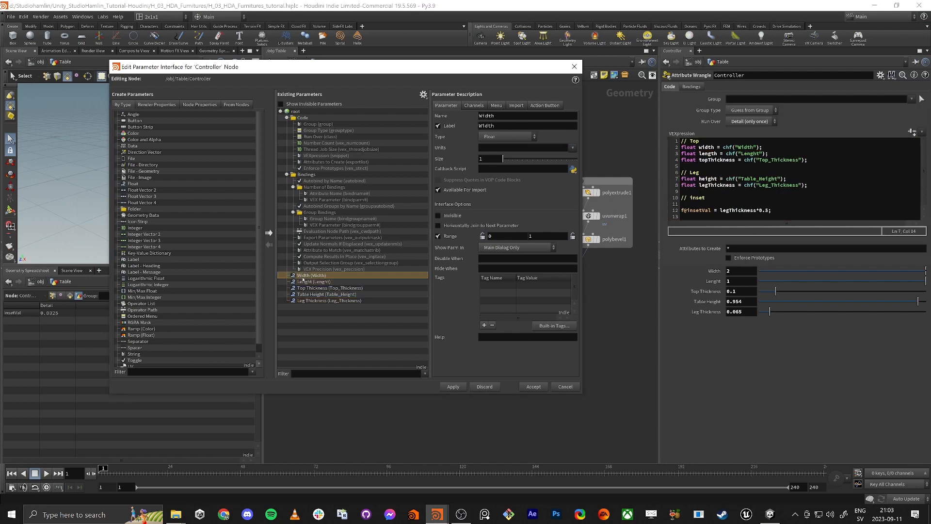
click(499, 237)
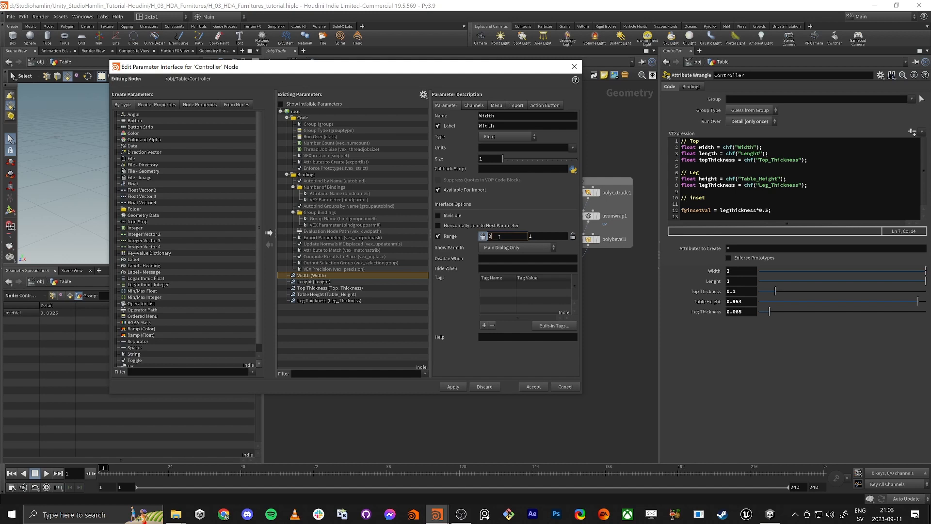
text(.4)
text(4)
key(Tab)
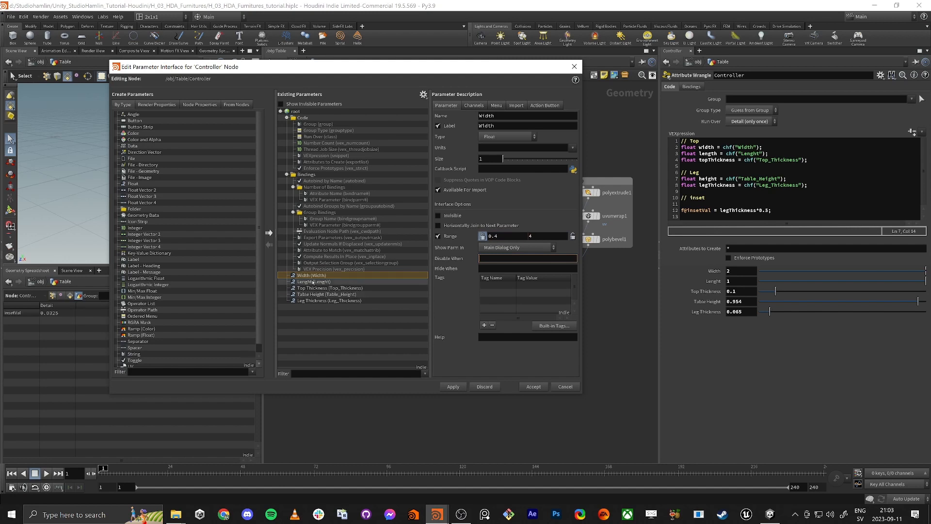
click(453, 386)
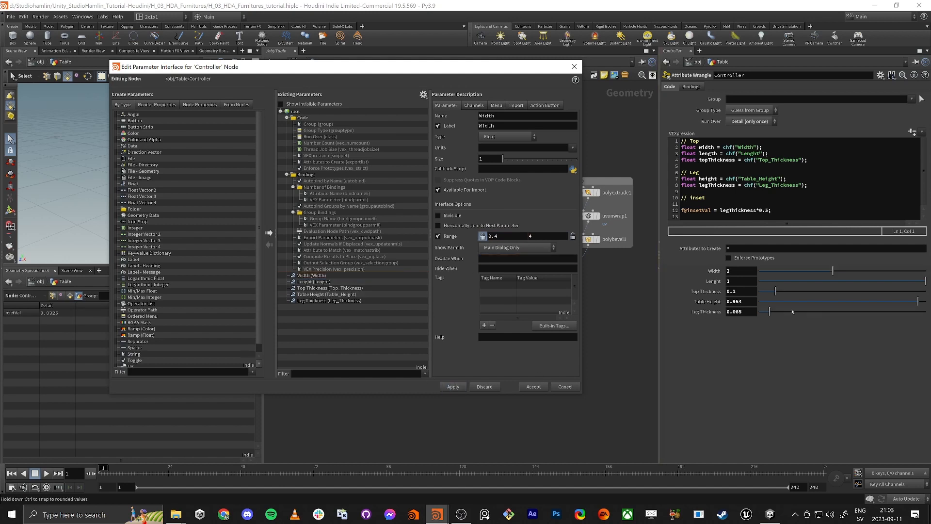
mouse_move(833, 272)
mouse_down()
mouse_move(923, 271)
mouse_move(843, 272)
mouse_up()
Set the range of the Controller's Lenght parameter to 0.4 to 4
click(313, 281)
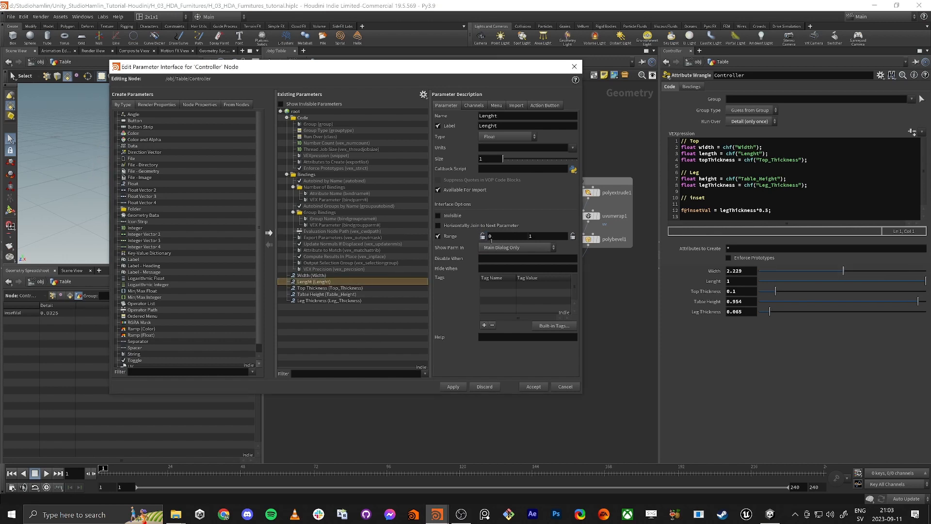
click(502, 236)
text(.4)
key(Tab)
text(4)
key(Tab)
click(332, 275)
Set the Top Thickness parameter's range minimum to 0.02 and lock that minimum
click(319, 287)
click(502, 236)
text(.02)
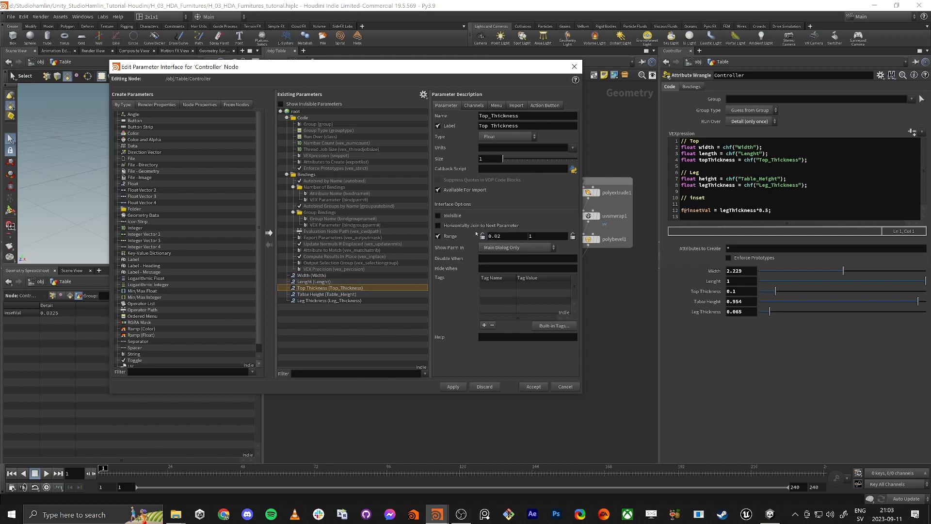
click(482, 236)
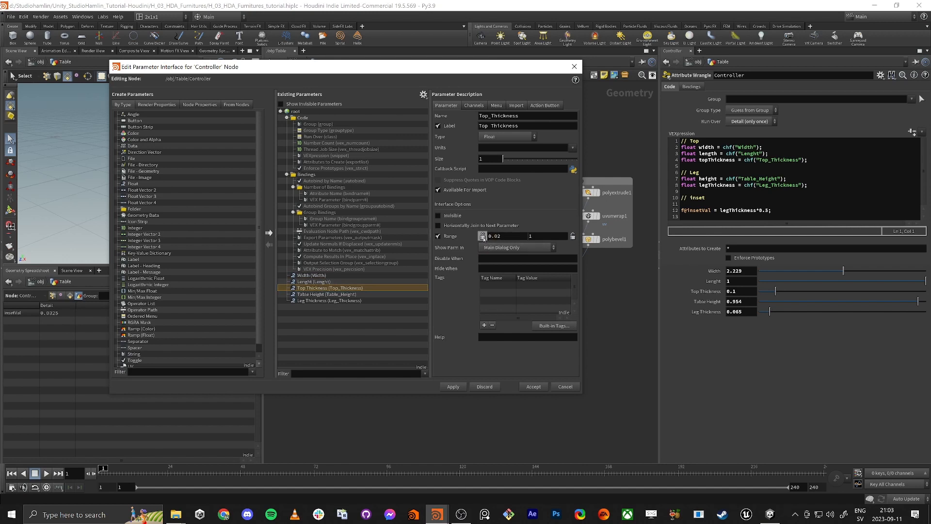
Set the Table Height parameter's range minimum to 0.2, lock it, and select the Leg Thickness parameter
click(330, 294)
click(505, 236)
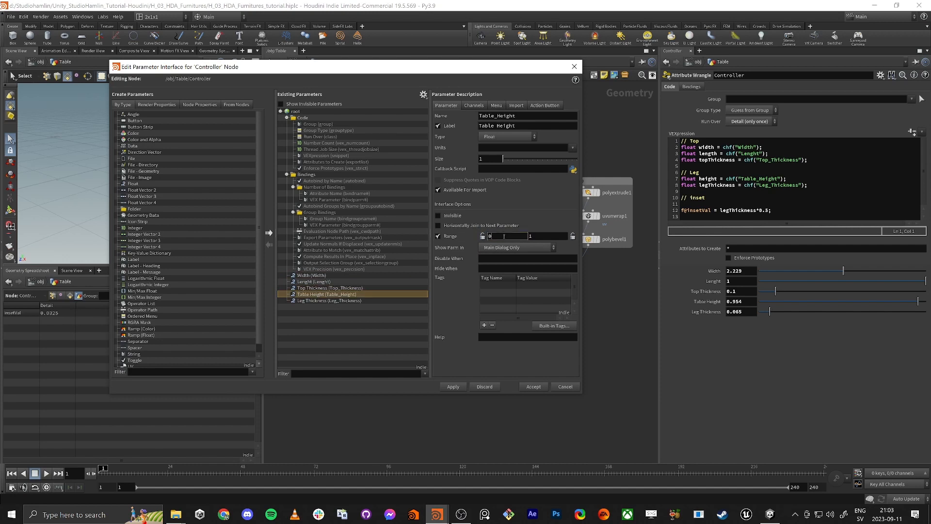
text(.2)
key(Return)
click(482, 235)
click(330, 301)
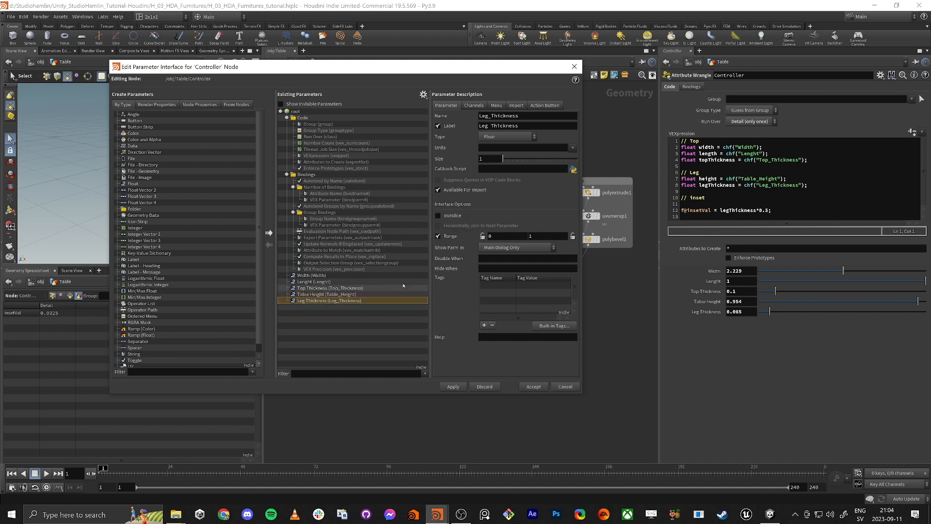
Set the Leg Thickness parameter's range minimum to 0.02 and lock that minimum
click(500, 236)
text(.02)
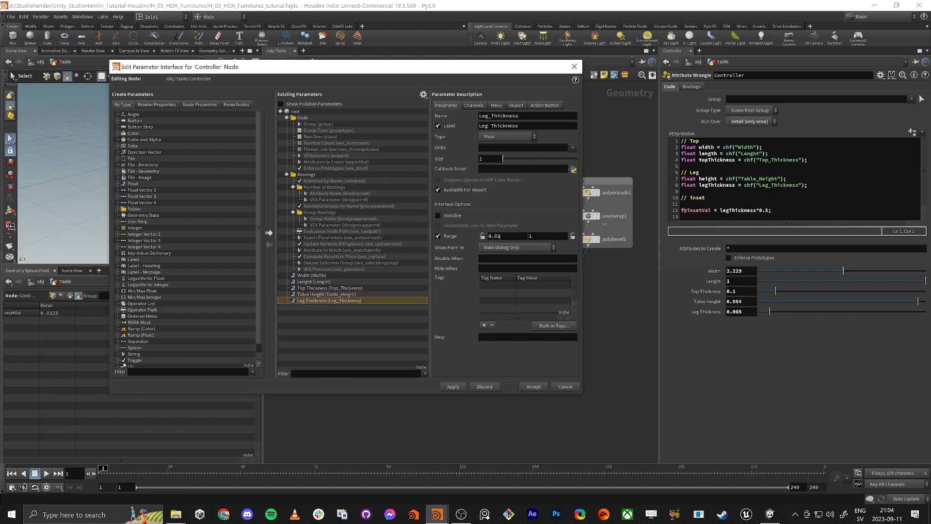
key(Return)
Add an Ordered Menu parameter after Leg Thickness in the Controller's parameter list
click(302, 117)
scroll(192, 247, down, 1)
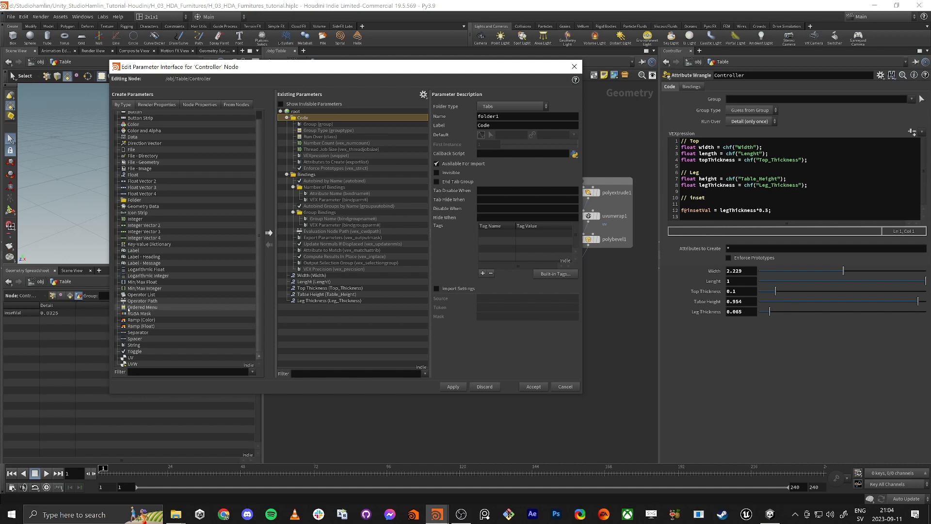
drag(128, 309, 343, 323)
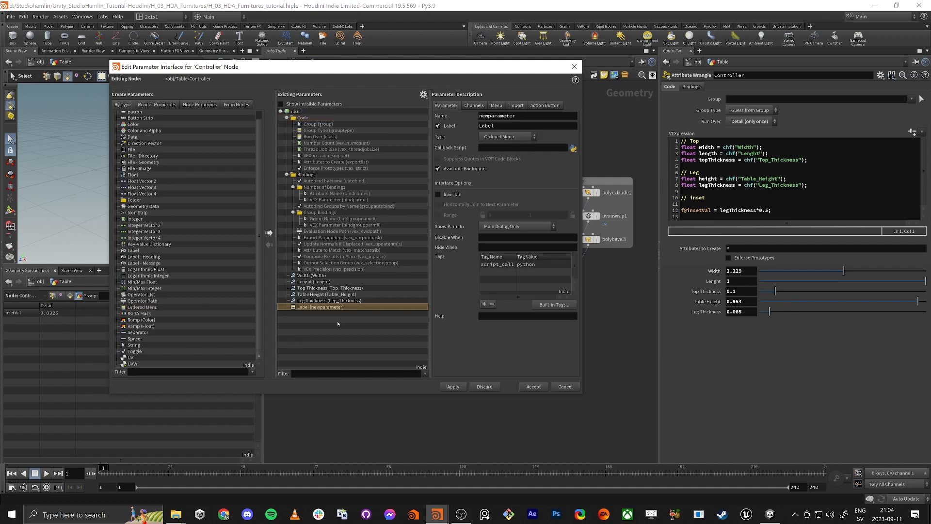
Define the new parameter's menu items as token 0 labelled Round and token 1 labelled Square
click(470, 105)
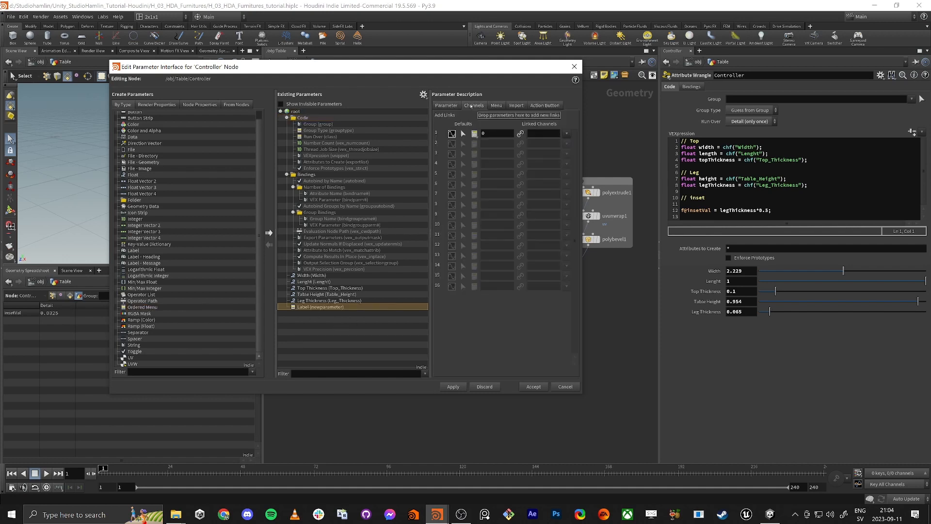
click(495, 106)
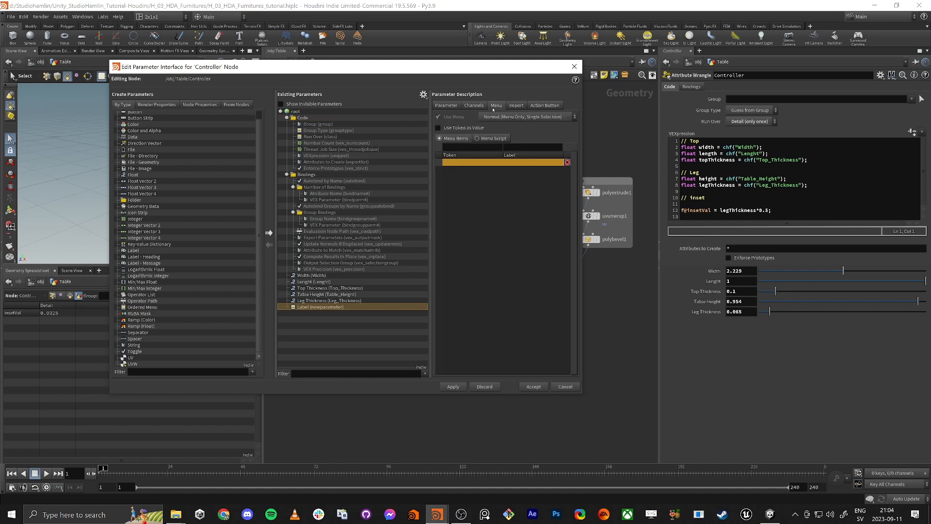
click(468, 147)
text(0)
key(Tab)
text(Round)
key(Return)
text(1)
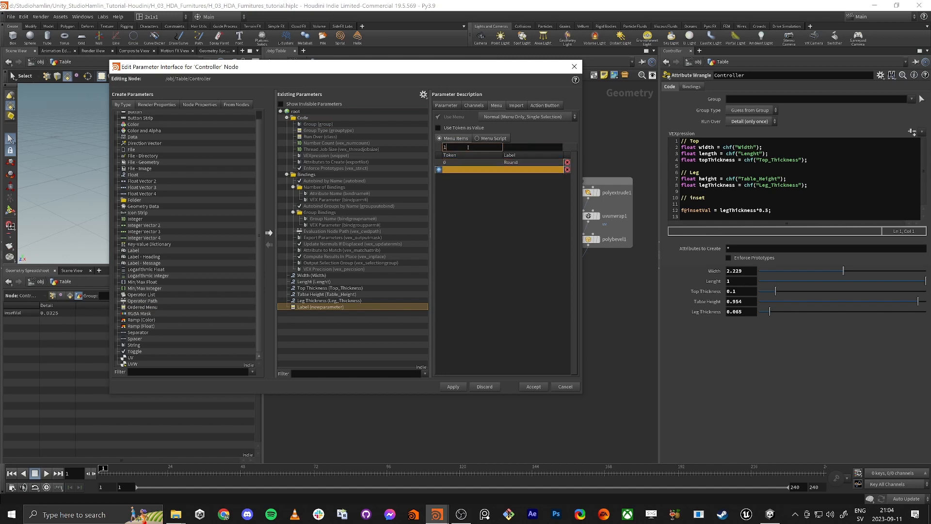
key(Tab)
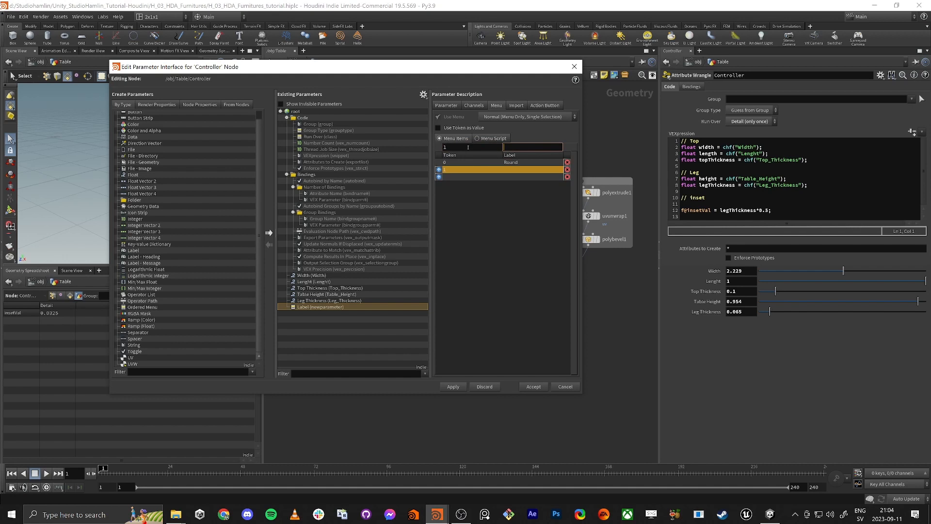
text(Square)
key(Return)
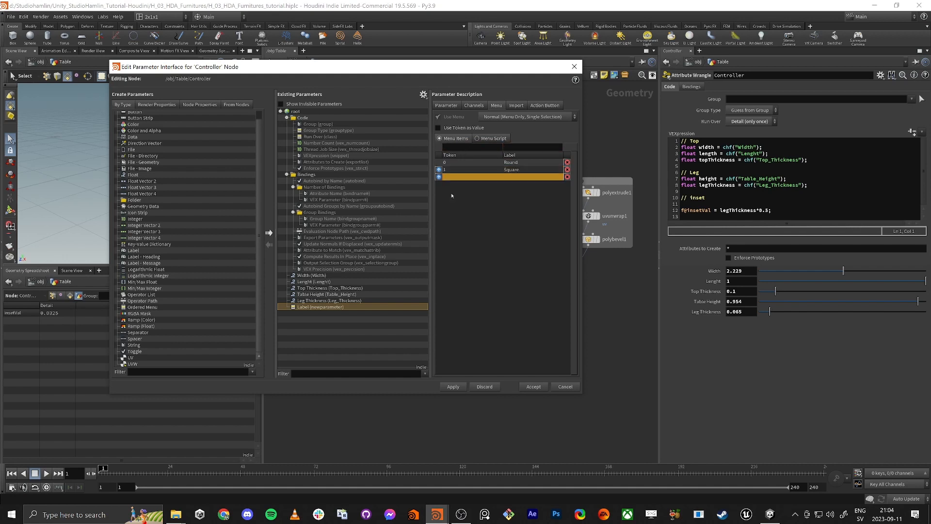
Label the menu parameter Leg Shape, name it legShape, apply the changes, and check its options on the Controller
click(446, 106)
double_click(480, 126)
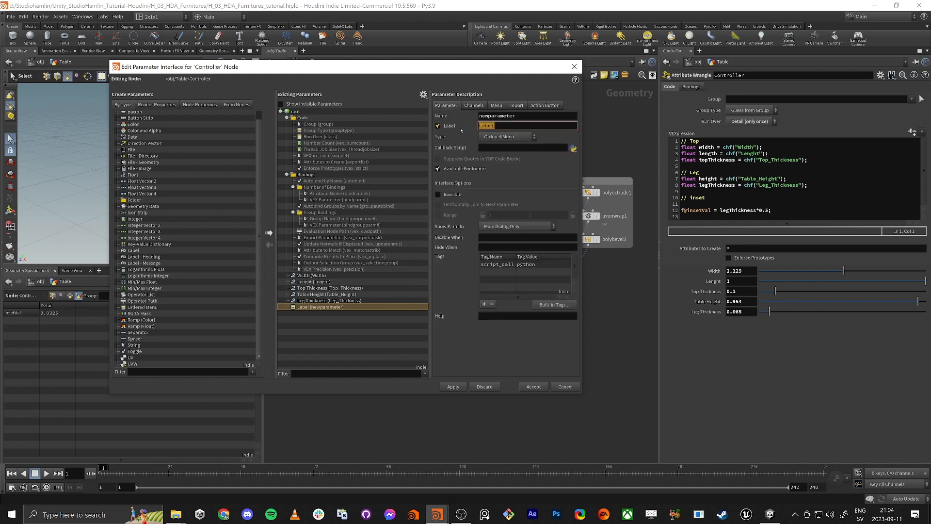
text(Legs )
text(S)
text(Shap)
text(e)
key(shift+Tab)
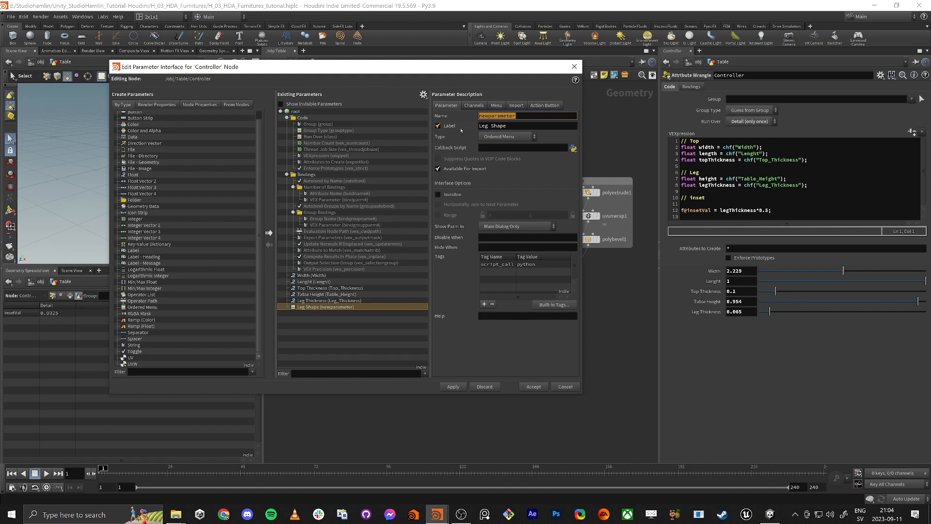
text(legShape)
key(Return)
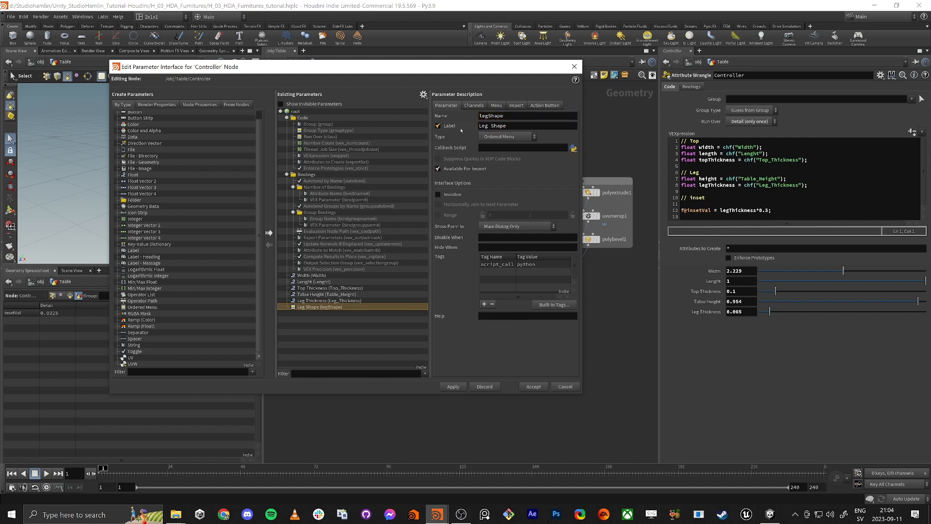
click(455, 387)
click(736, 324)
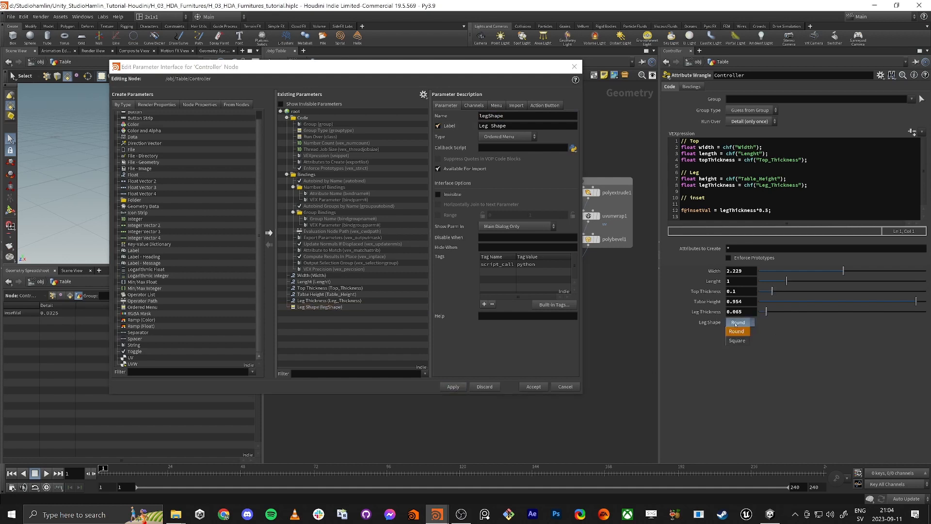
click(736, 325)
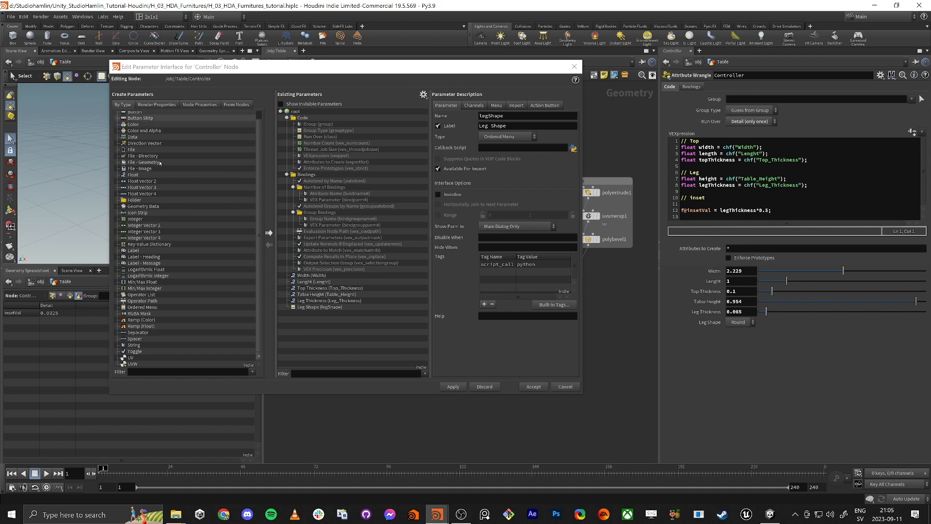
click(309, 301)
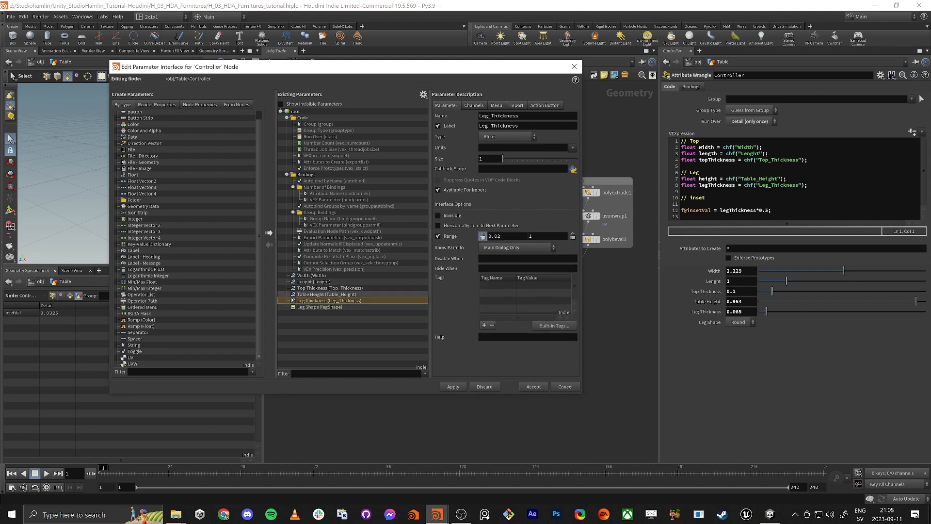
click(536, 138)
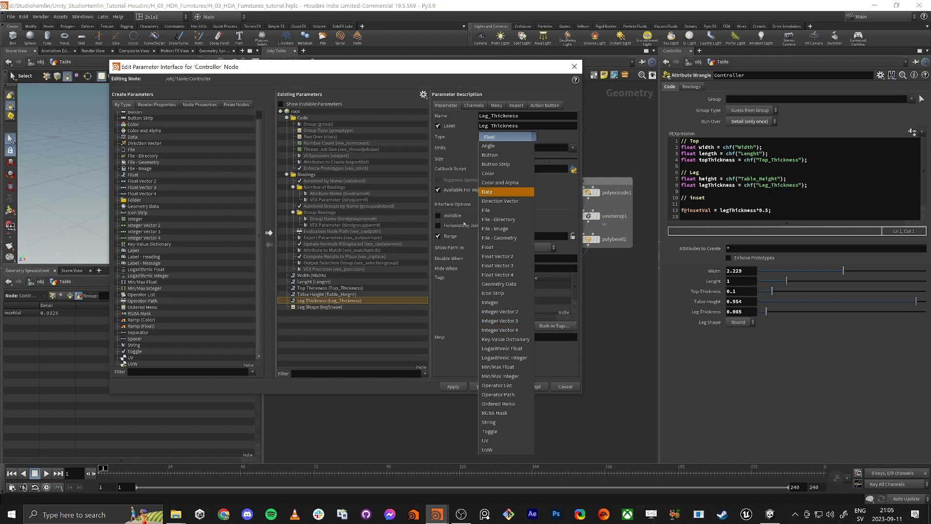
click(435, 276)
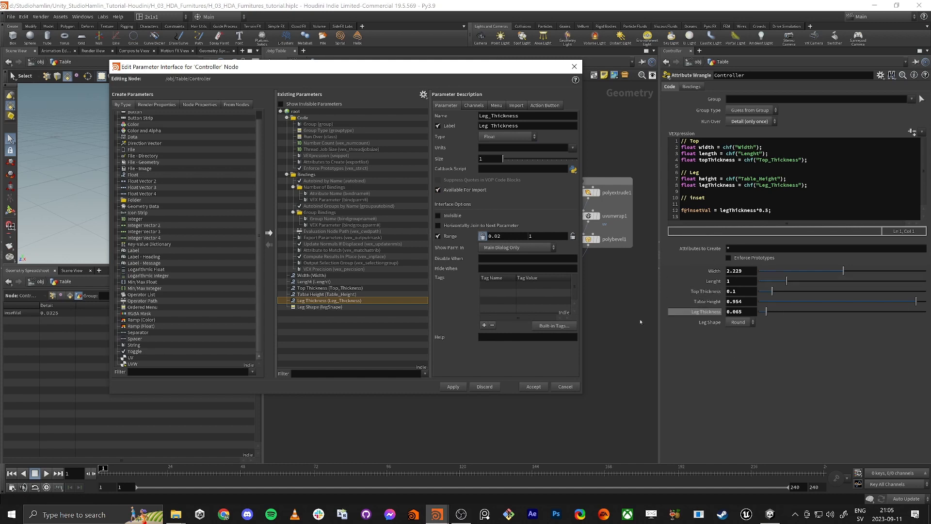
Insert a Spacer after Lenght and another after Table Height in the parameter list, and apply the changes
drag(135, 339, 331, 286)
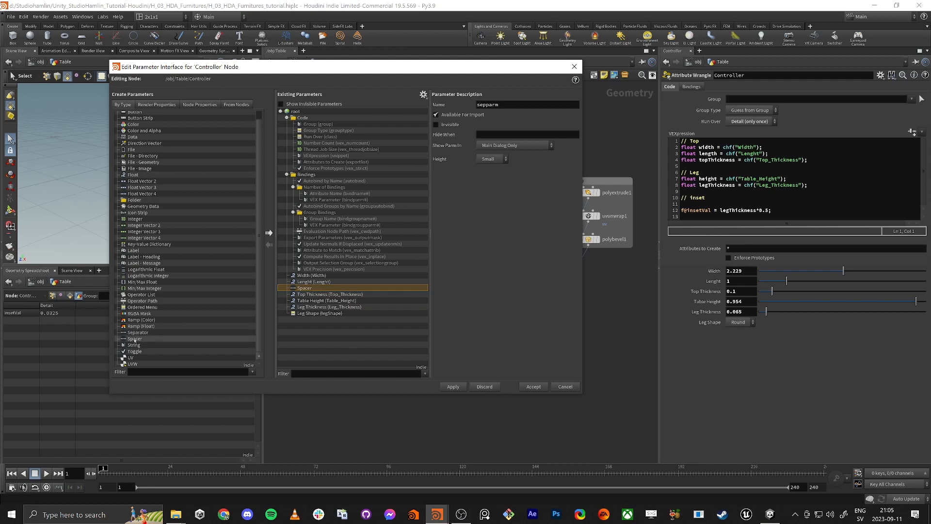
drag(153, 341, 379, 307)
click(454, 391)
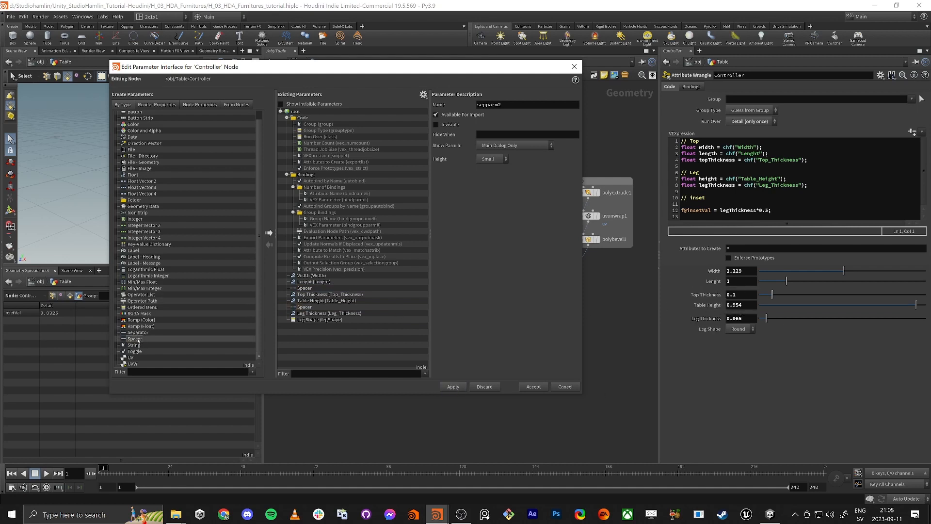
Replace the spacers after Lenght and Table Height with Separators, and accept the parameter interface changes
drag(138, 340, 318, 290)
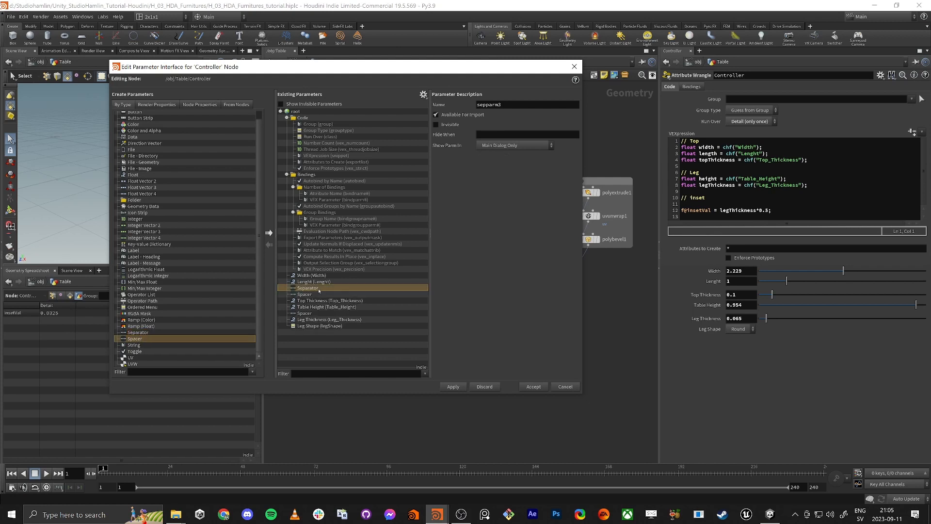
click(318, 294)
key(Delete)
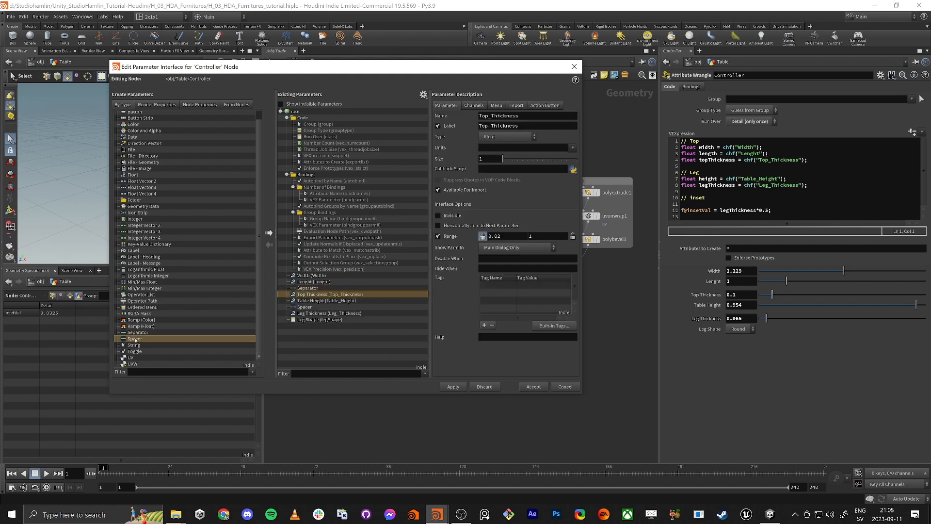
drag(172, 333, 334, 304)
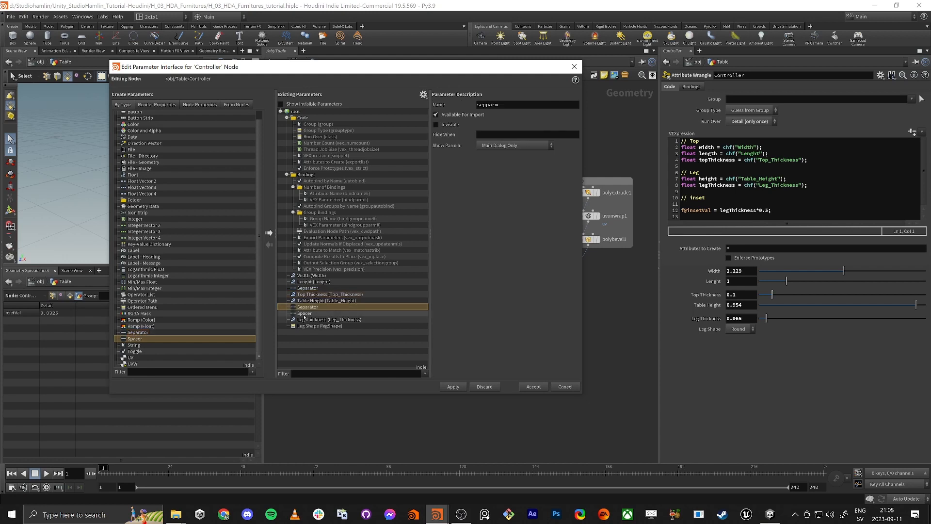
click(305, 313)
key(Delete)
click(453, 386)
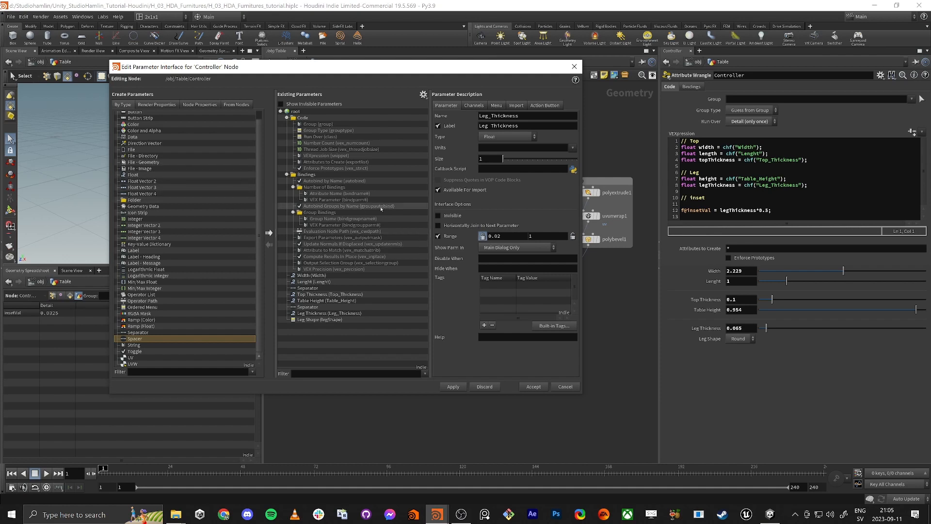
click(533, 387)
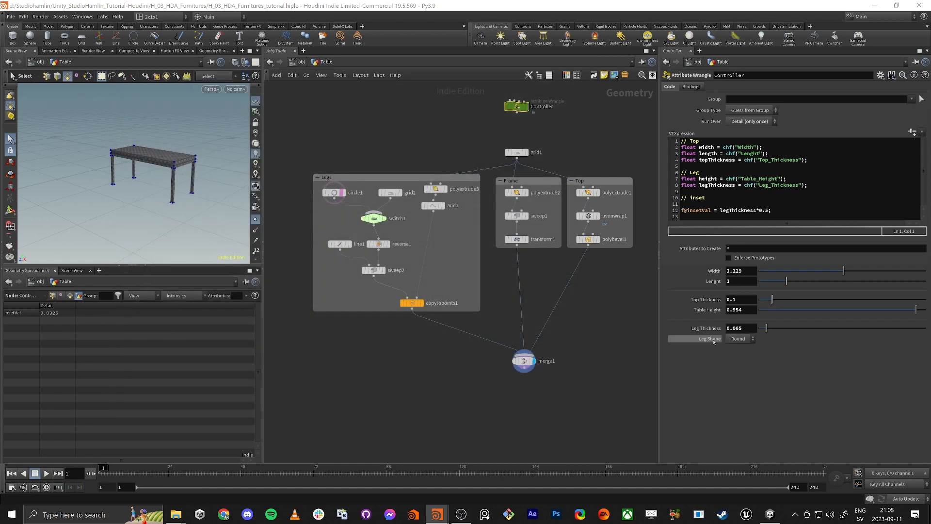
Link switch1's Select Input to the Controller's Leg Shape parameter with a relative reference
right_click(713, 341)
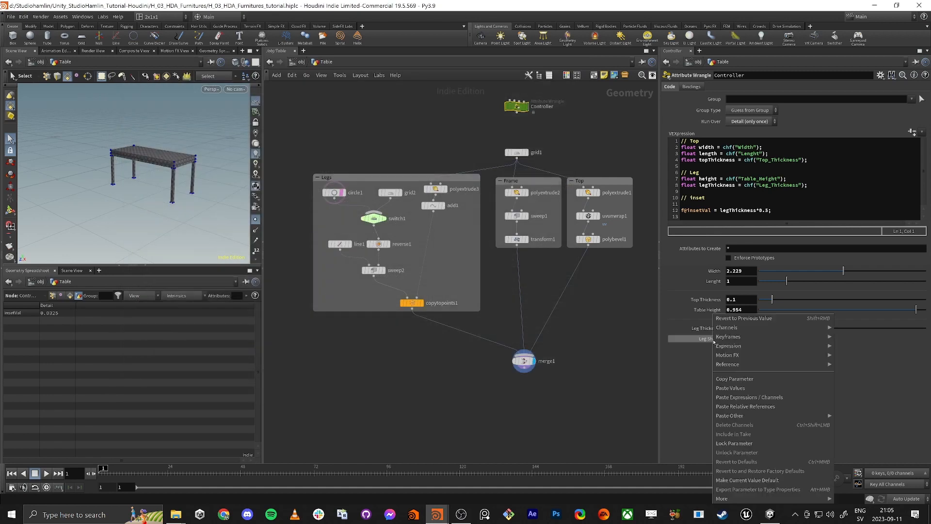
click(733, 380)
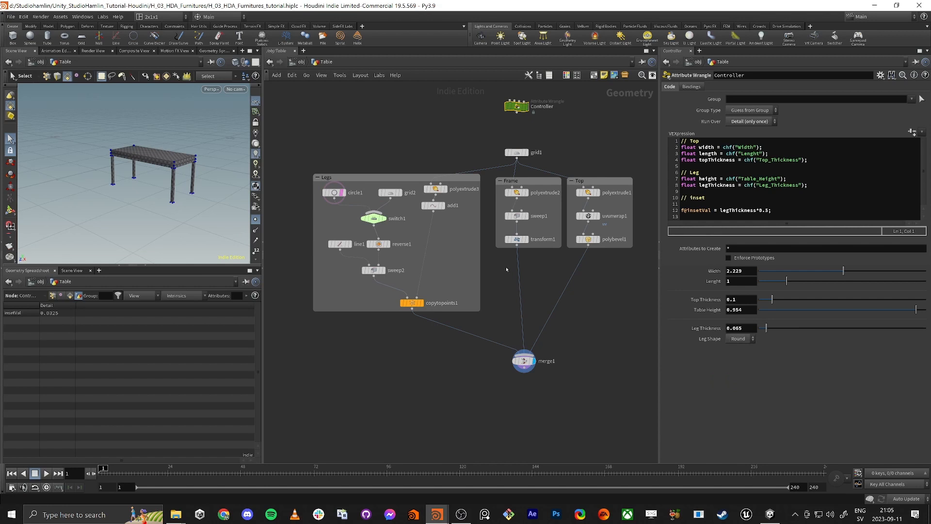
click(372, 218)
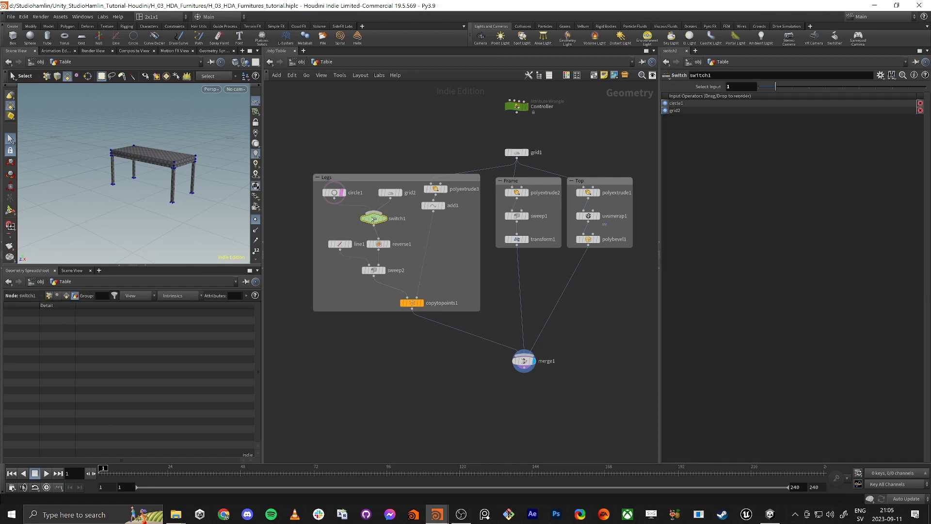
right_click(740, 86)
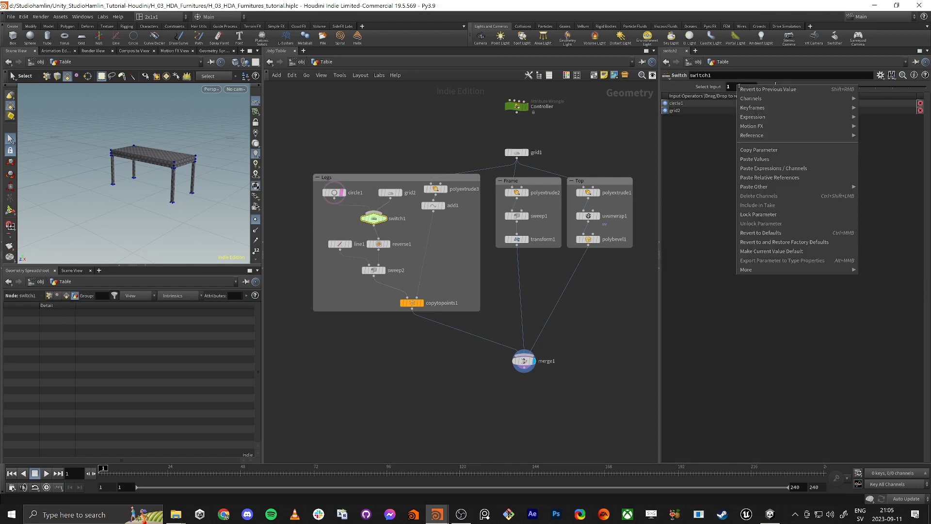
click(768, 179)
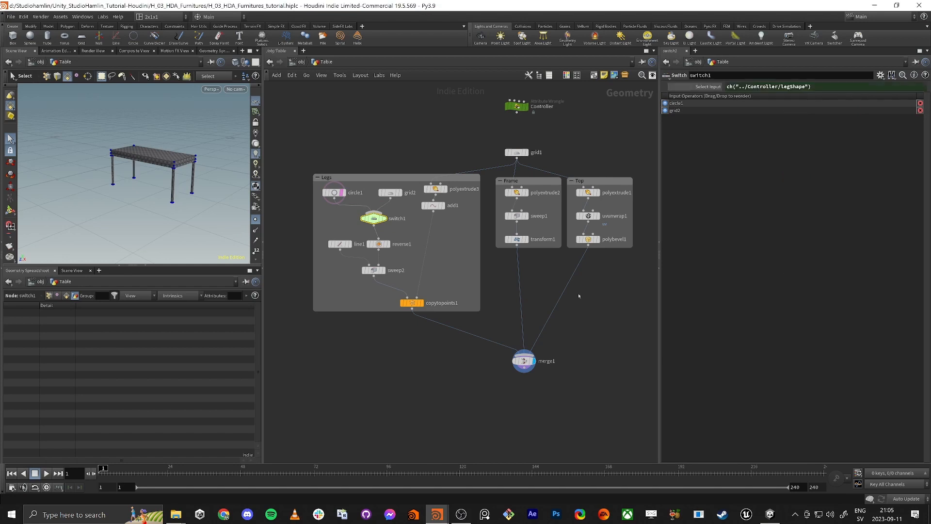
Adjust the Controller's Table Height to 0.758 and Leg Thickness to 0.192
middle_drag(482, 112, 479, 167)
drag(470, 184, 544, 145)
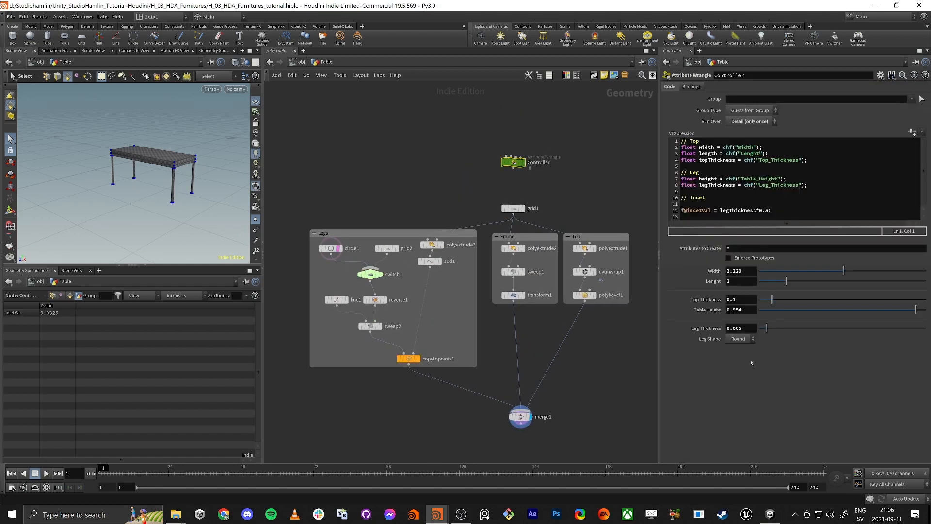
alt+drag(122, 127, 132, 151)
alt+right_drag(132, 151, 140, 196)
drag(139, 196, 142, 170)
drag(766, 328, 862, 325)
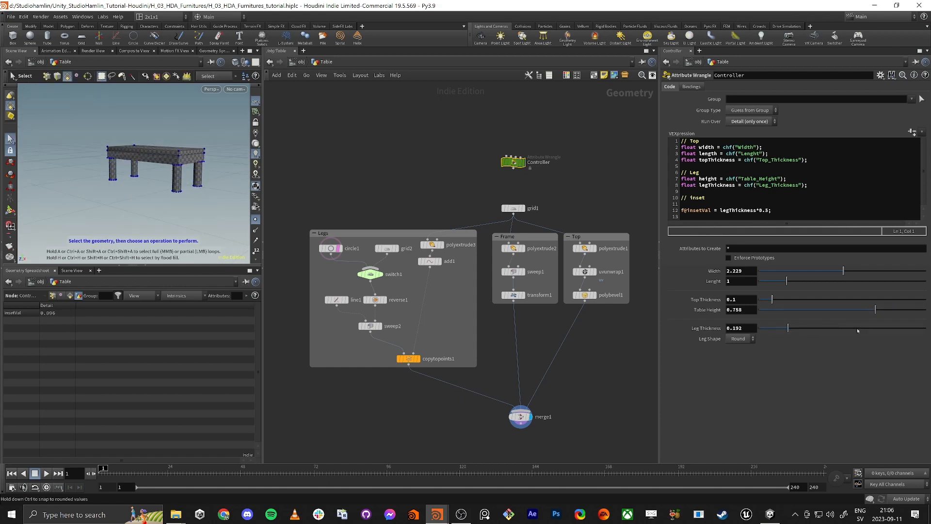
Test Leg Shape by switching it to Square, inspecting the table legs up close, and returning it to Round
click(740, 338)
click(737, 357)
key(Escape)
scroll(111, 157, up, 10)
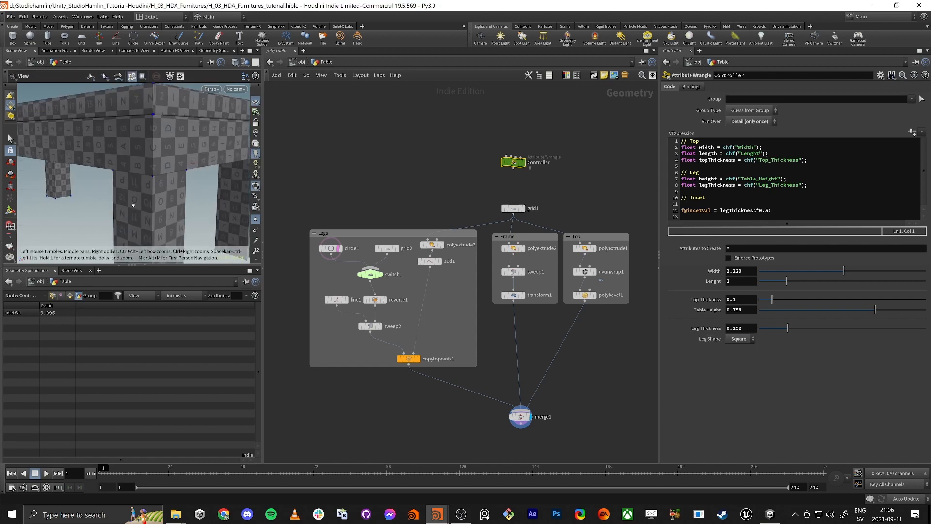
scroll(112, 156, down, 6)
key(s)
click(739, 338)
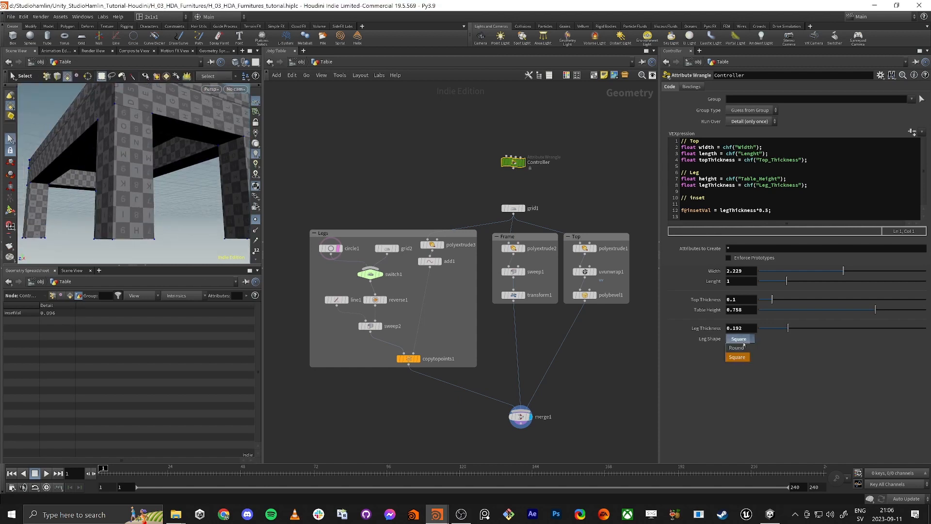
click(737, 347)
scroll(172, 177, down, 8)
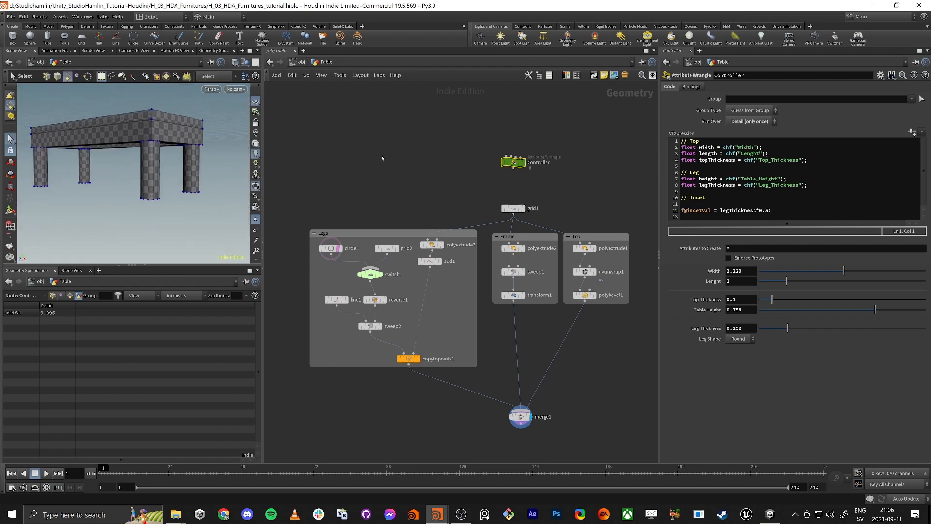
Declare float offsetInset = chf("Offset_Inset"); under the inset comment in the Controller wrangle code
click(705, 204)
text(fl)
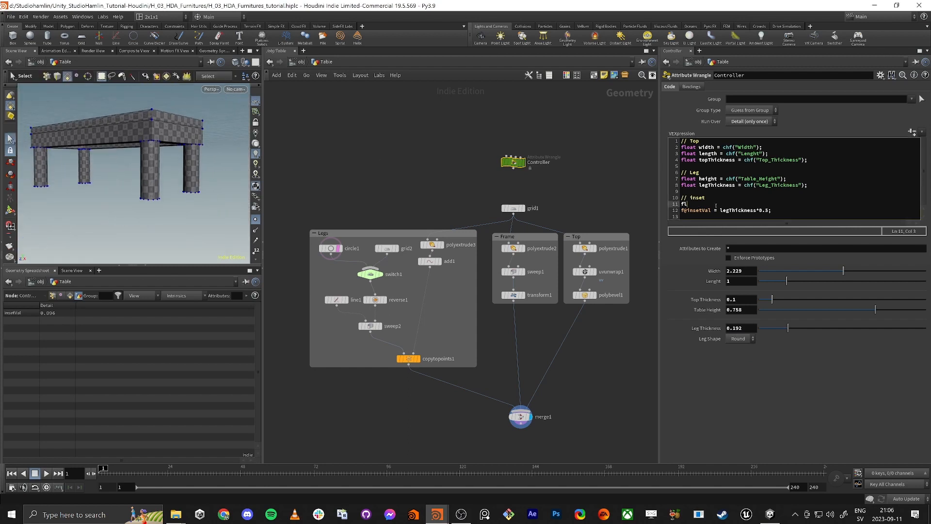
text(oat inset)
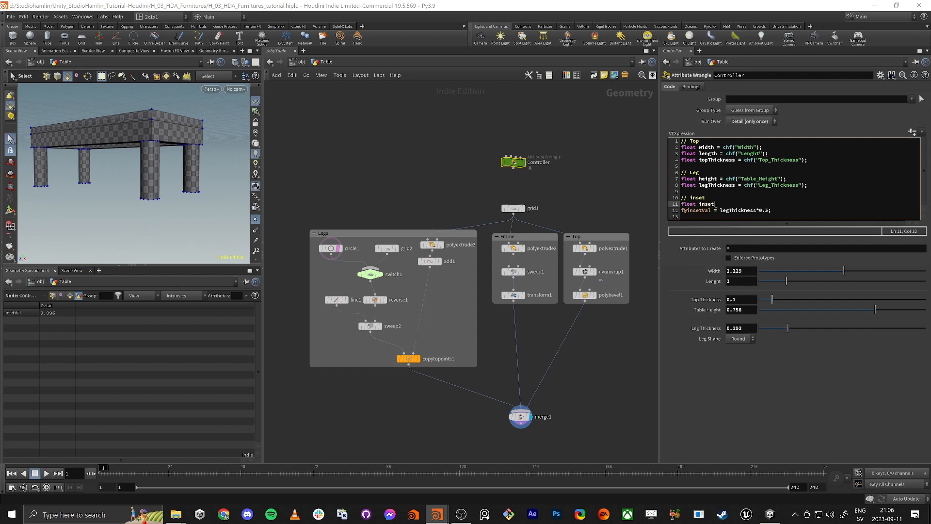
key(BackSpace)
key(BackSpace)
key(BackSpace)
key(BackSpace)
text(offsetInset)
text( = chf(""))
text(Offset_OI)
text(Inset)
Enlarge the scene view and examine up close how the frame and leg sit against the tabletop's corner
double_click(701, 211)
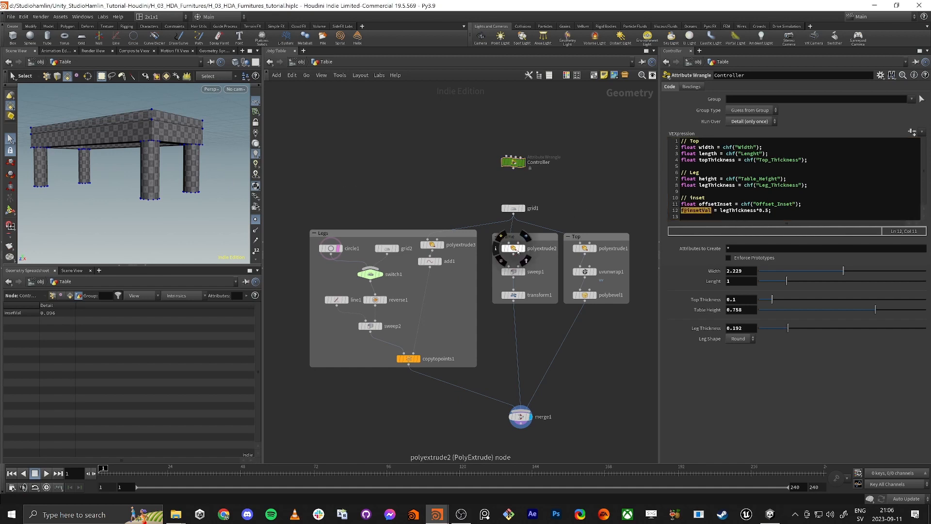
alt+drag(148, 136, 169, 167)
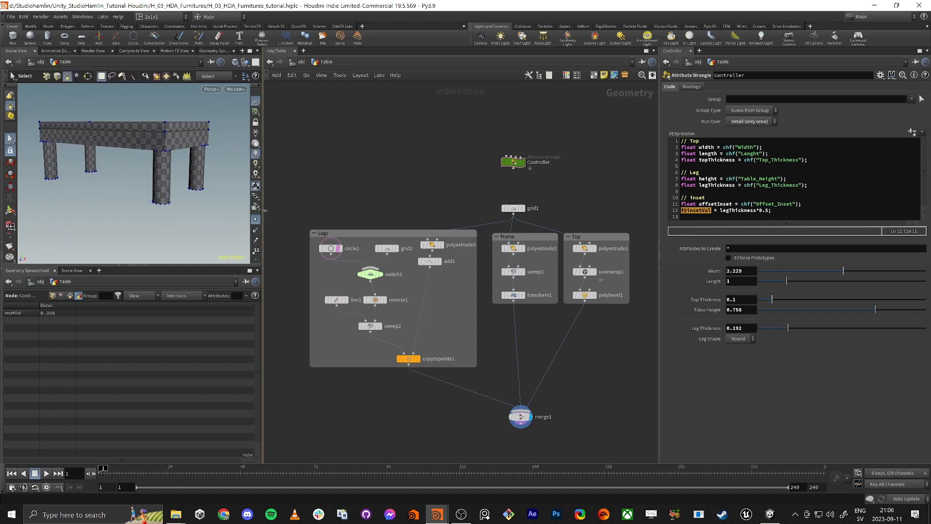
drag(263, 210, 426, 219)
drag(280, 265, 280, 336)
alt+middle_drag(266, 204, 247, 253)
alt+right_drag(247, 254, 322, 196)
alt+drag(322, 197, 244, 187)
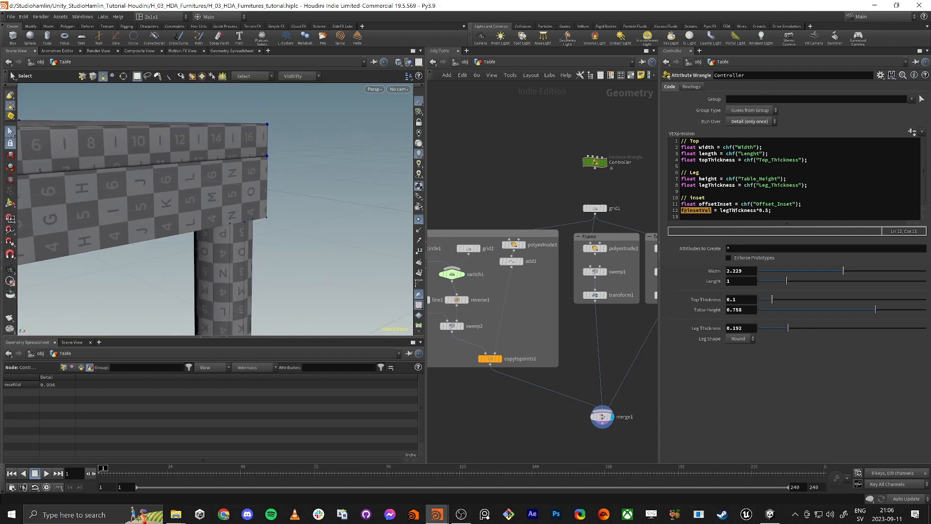
Generate the Offset Inset parameter from the Controller code and set it to 0.12
double_click(722, 204)
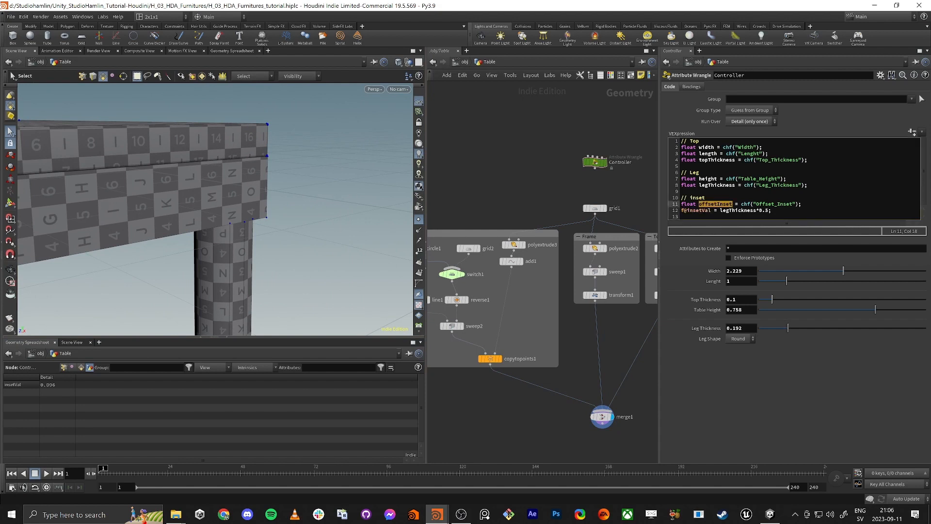
click(912, 132)
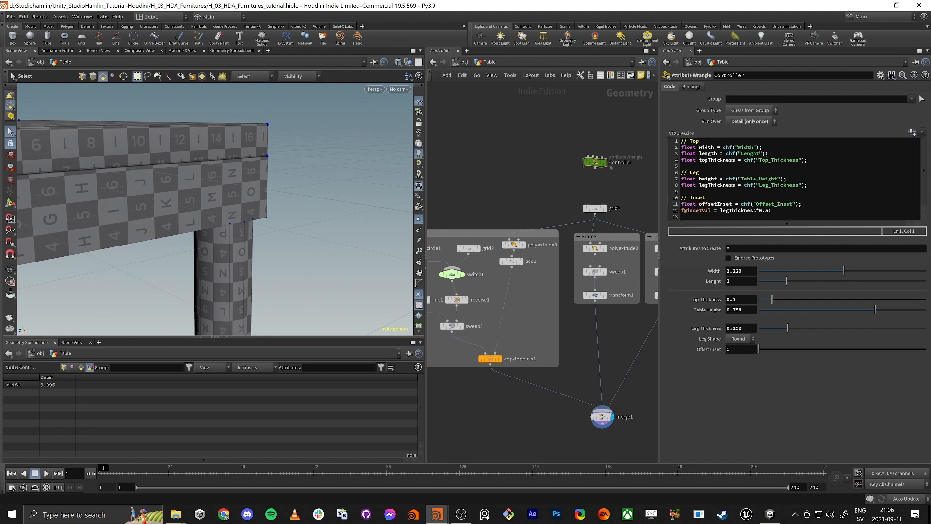
drag(759, 349, 778, 349)
Move Offset Inset directly below Table Height in the Controller's parameter interface, and accept the changes
click(881, 75)
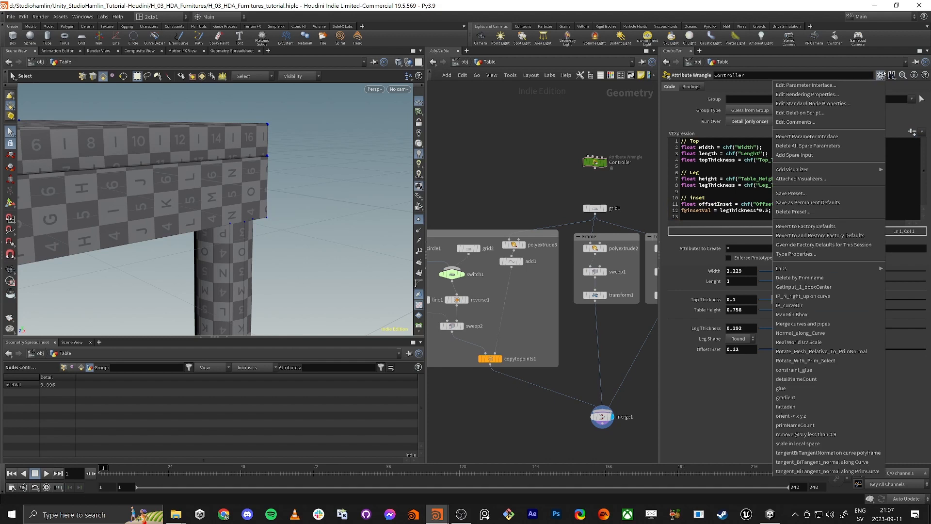
click(819, 85)
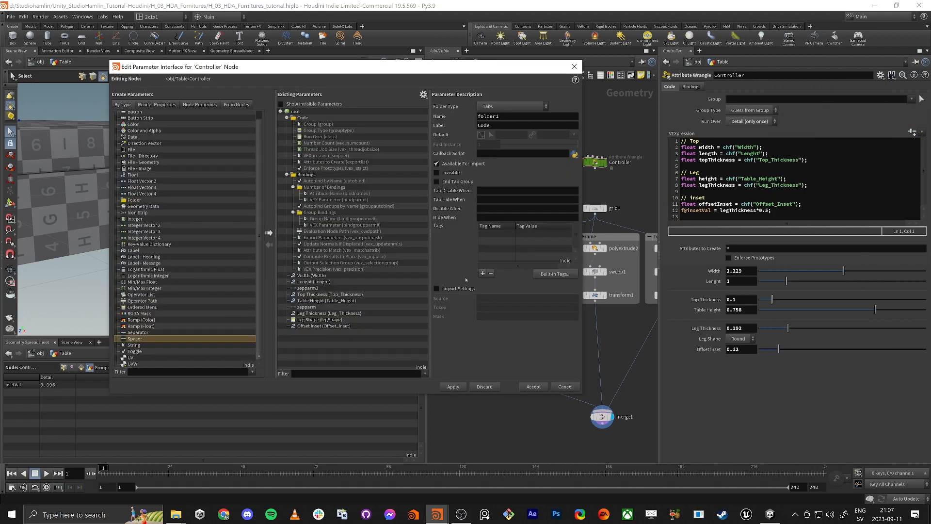
click(313, 327)
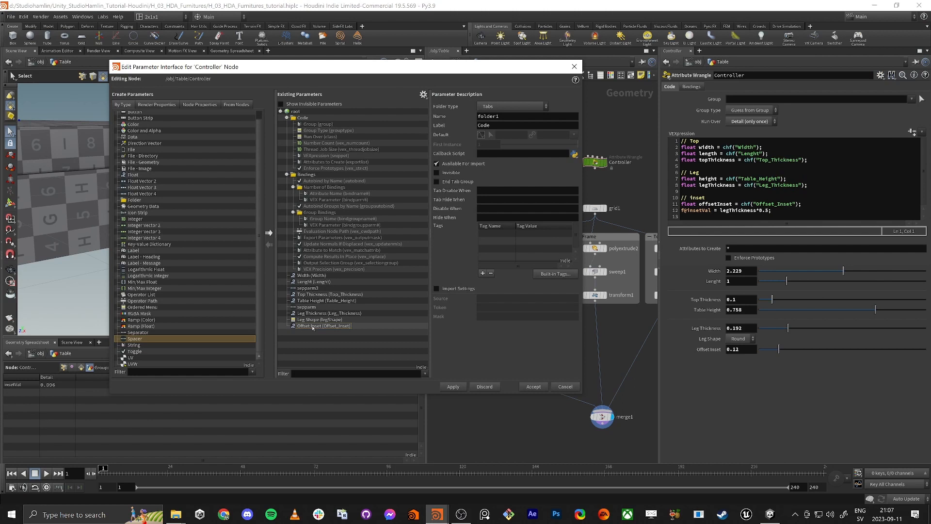
drag(312, 327, 322, 308)
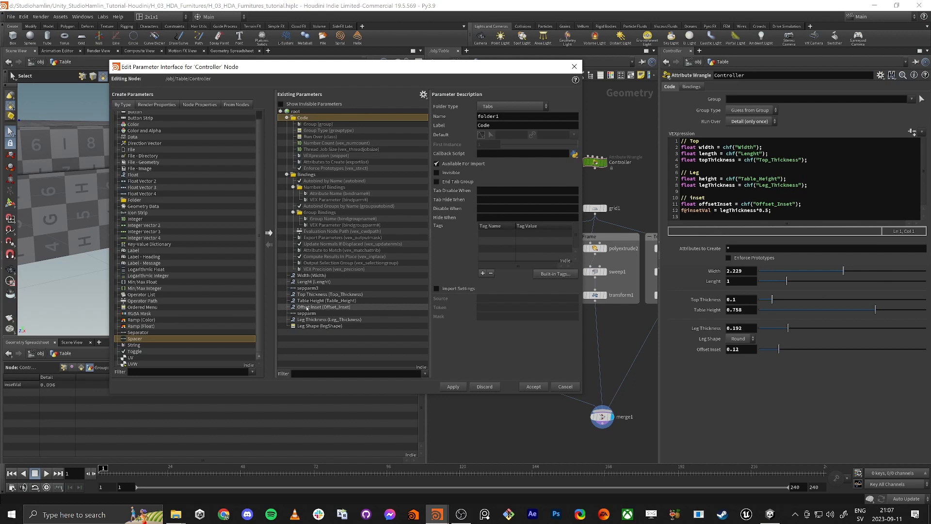
click(454, 387)
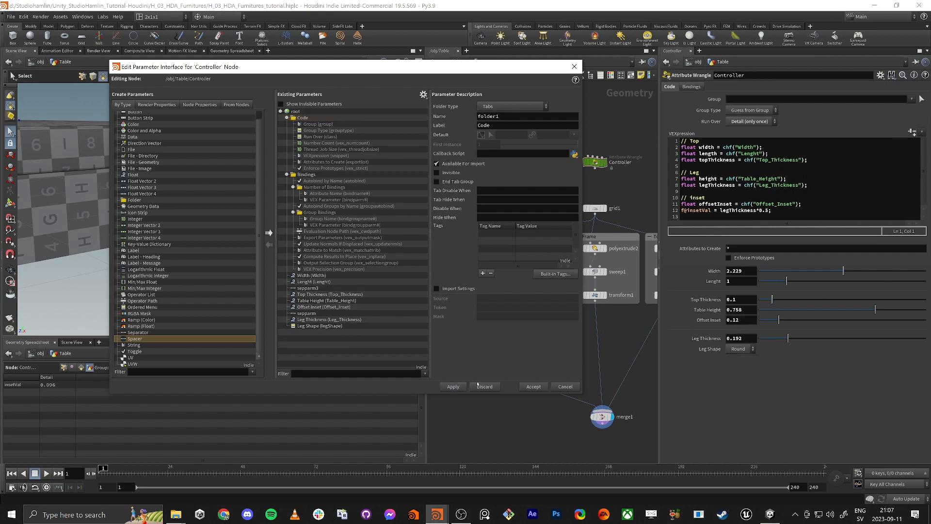
click(532, 386)
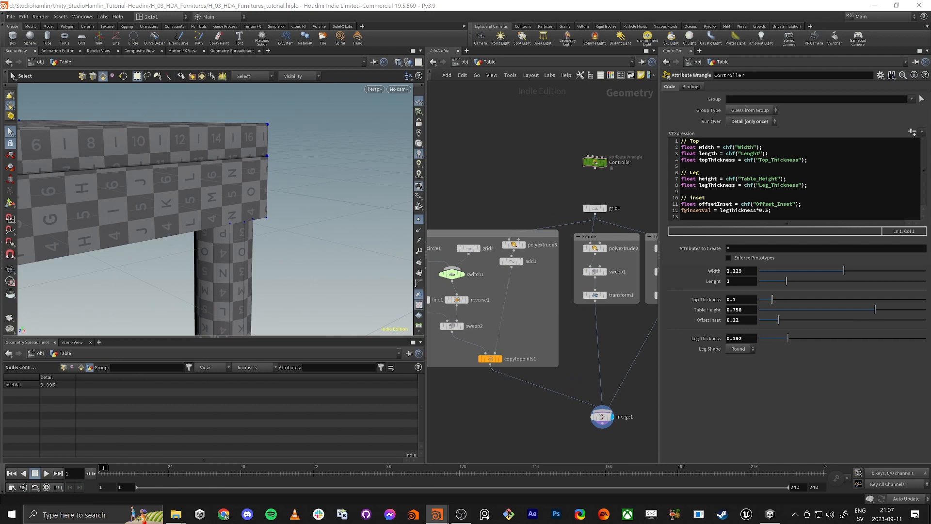
Add offsetInset to the insetVal expression so it reads legThickness*0.5+offsetInset
double_click(712, 204)
key(ctrl+c)
click(773, 210)
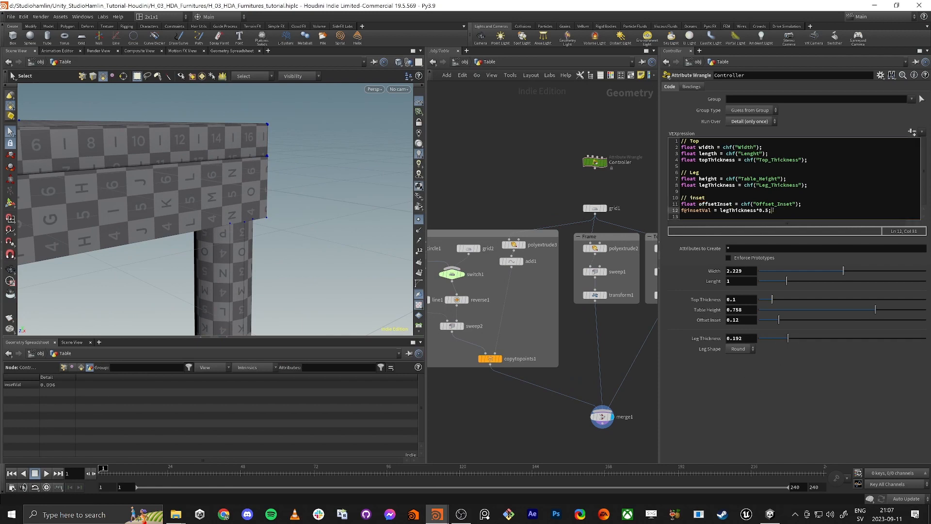
text(+)
key(ctrl+v)
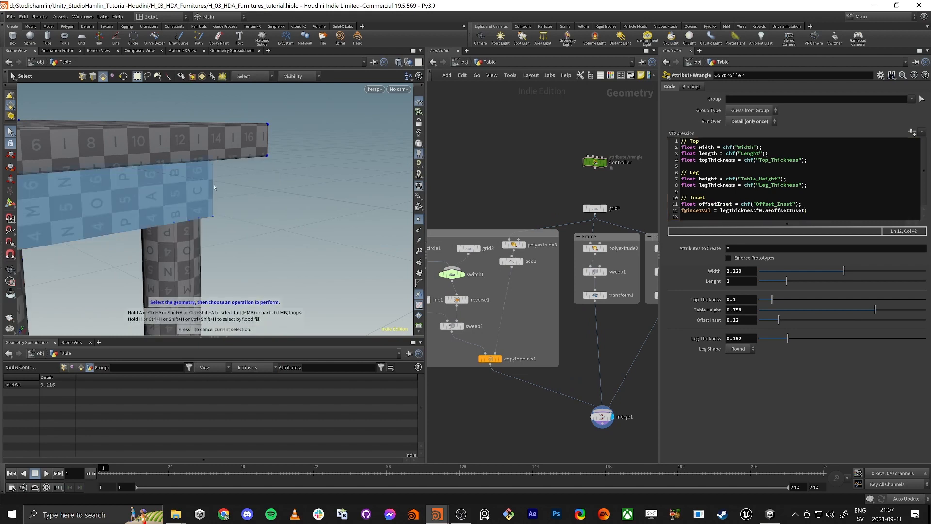
Adjust the Controller's Leg Thickness to 0.114 and Offset Inset to 0.033, and inspect the whole table
alt+drag(320, 207, 294, 172)
drag(788, 338, 764, 321)
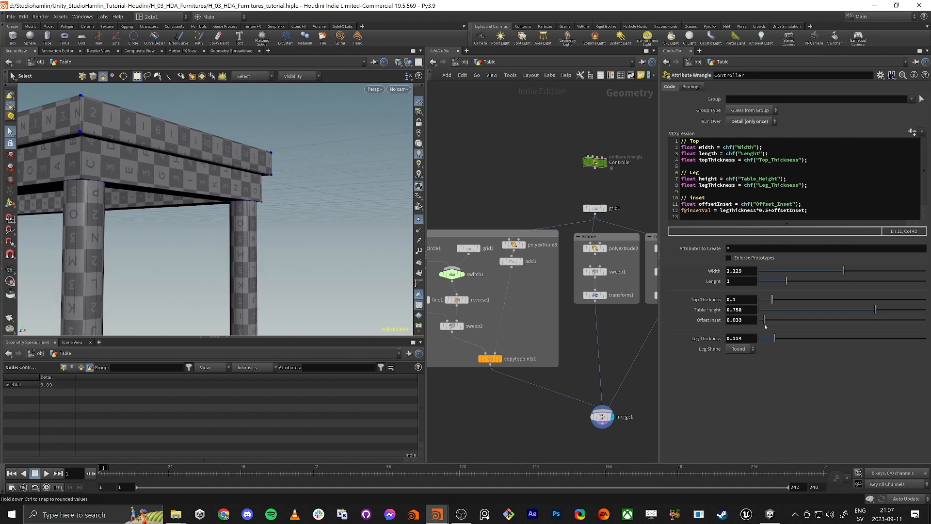
scroll(127, 214, down, 3)
key(Escape)
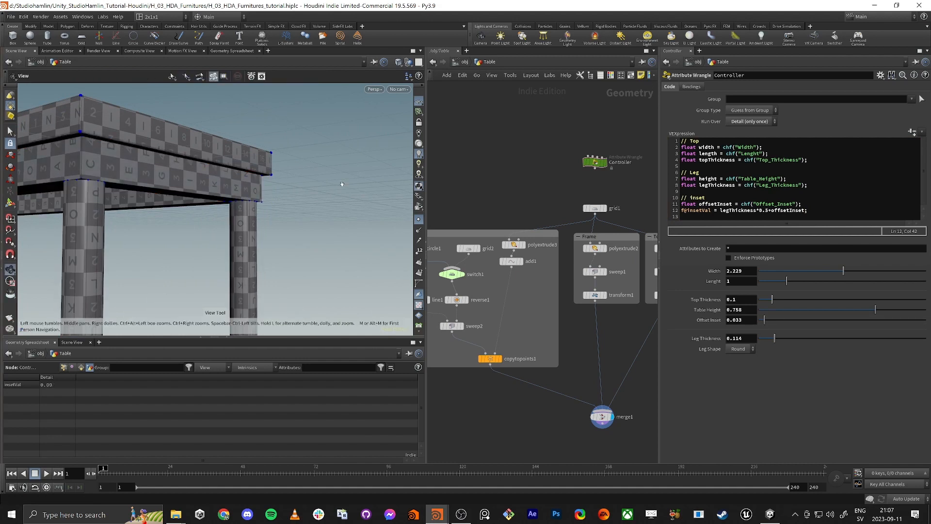
drag(126, 214, 200, 225)
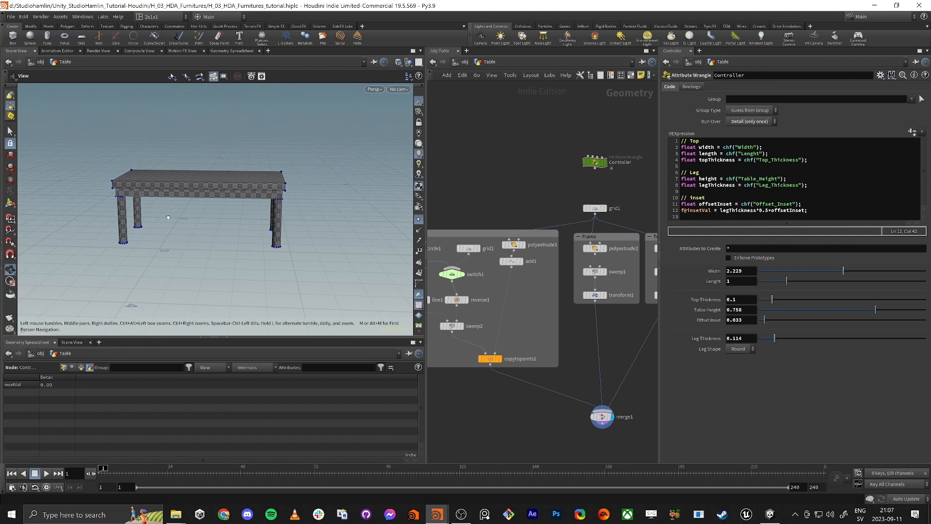
drag(168, 216, 150, 191)
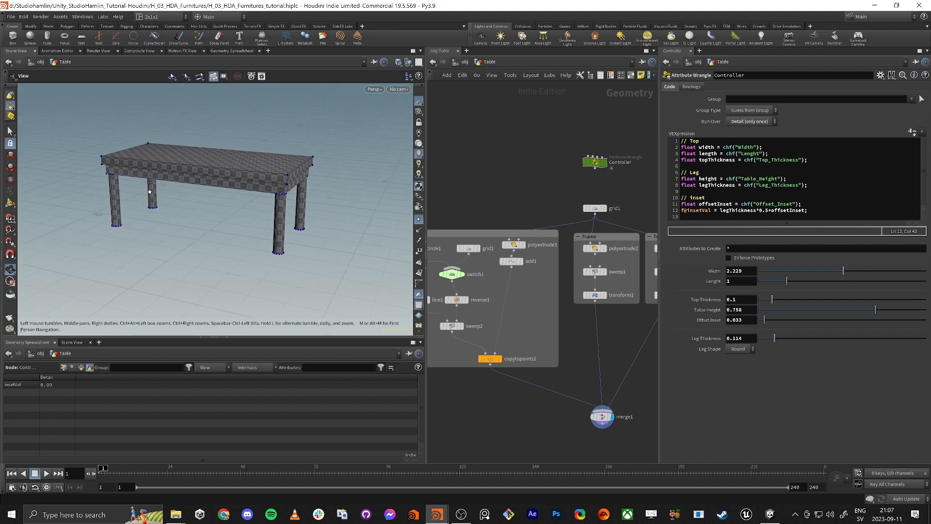
Add a Normal node after merge1, align it under the merge, and make it the displayed node
scroll(571, 273, up, 5)
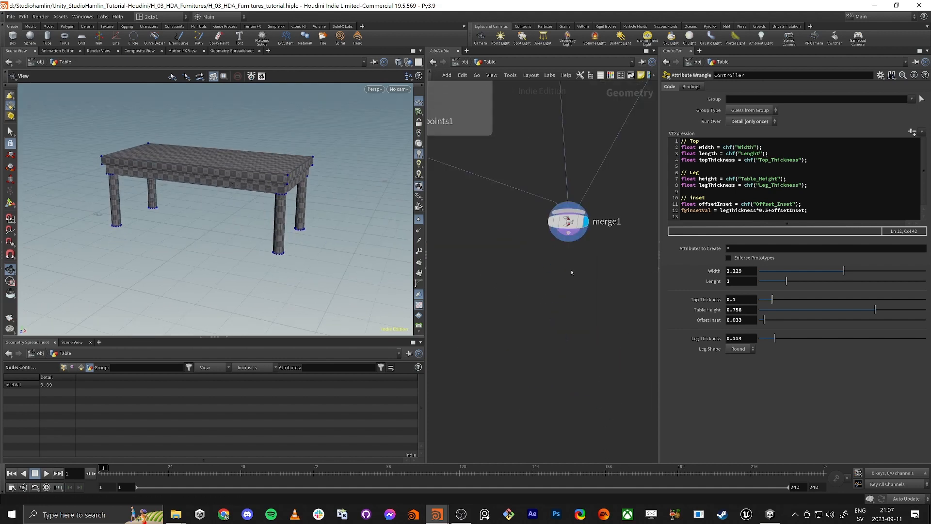
key(Tab)
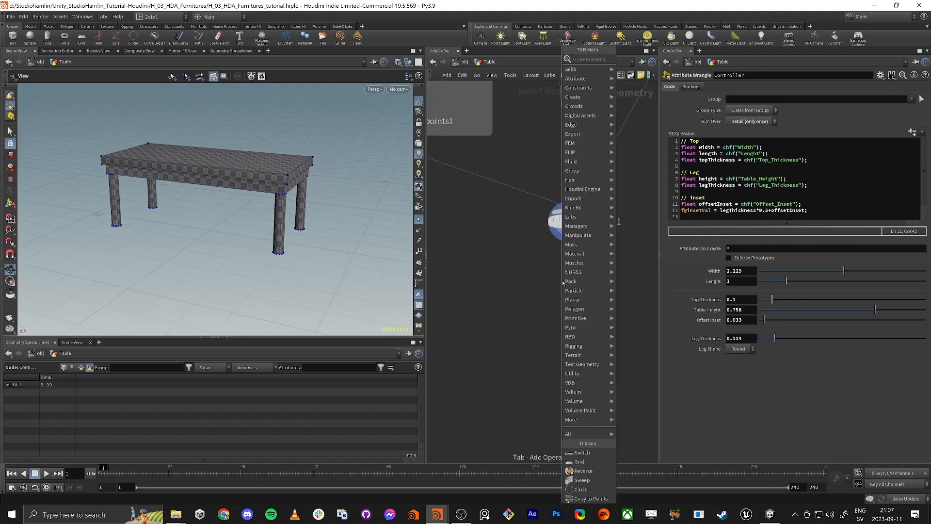
text(norm)
key(Return)
click(562, 282)
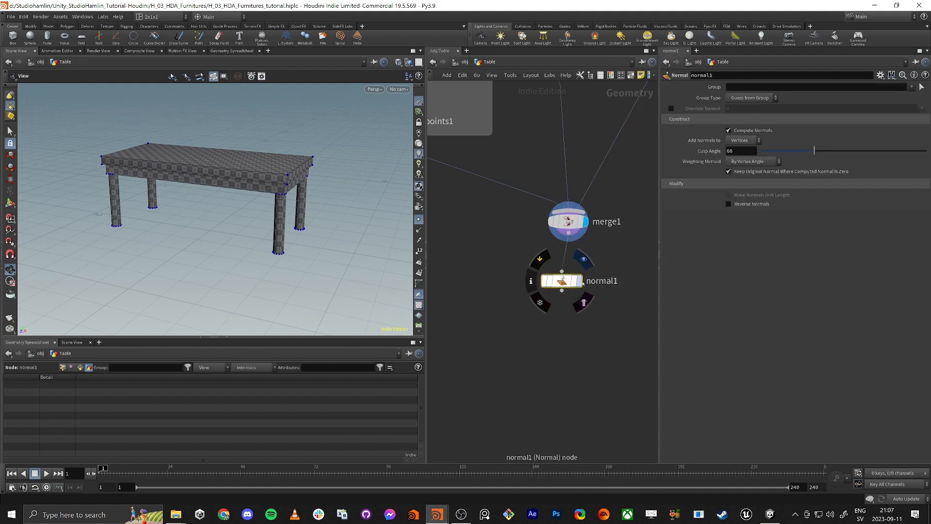
drag(566, 283, 572, 277)
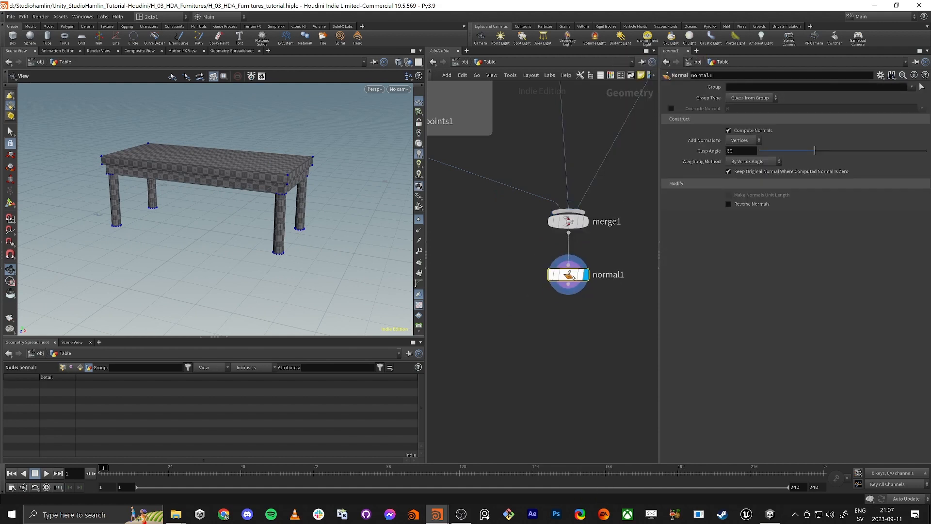
mouse_move(570, 275)
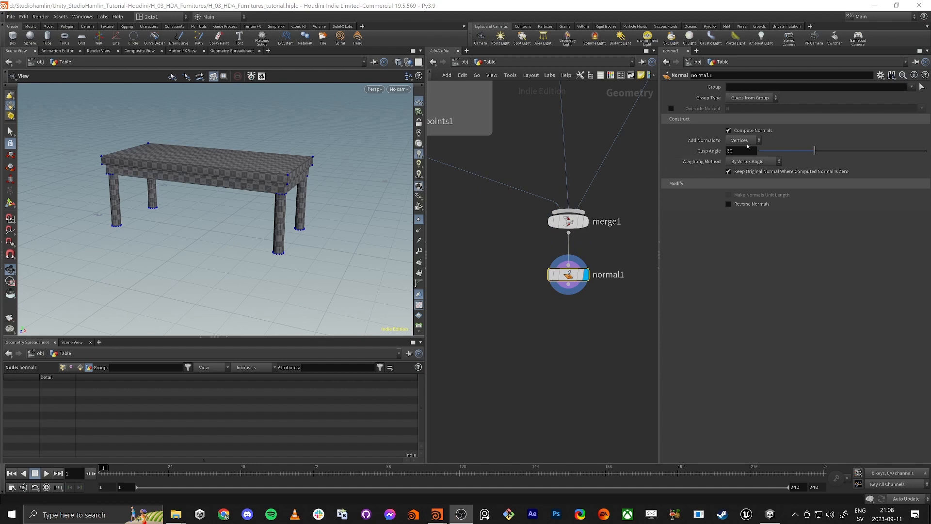
Add a Match Size node after normal1 and make it the displayed node
click(572, 310)
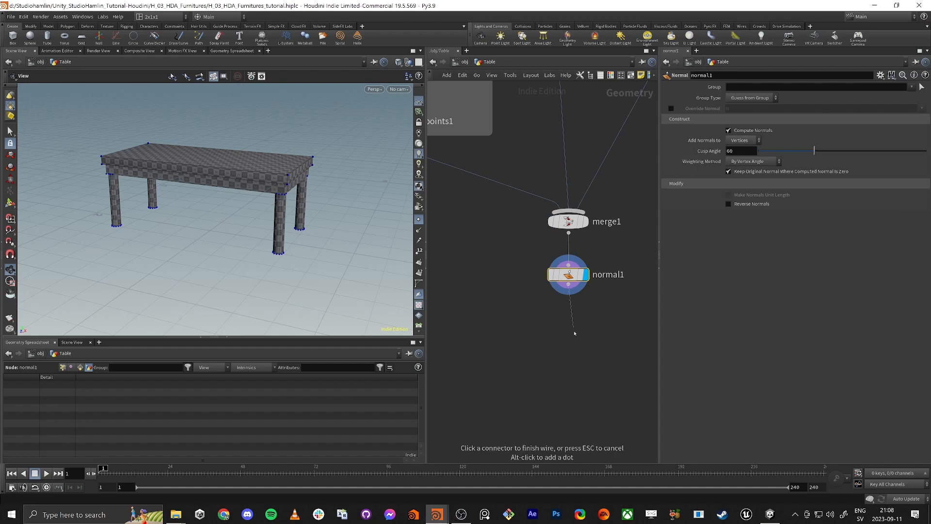
key(Tab)
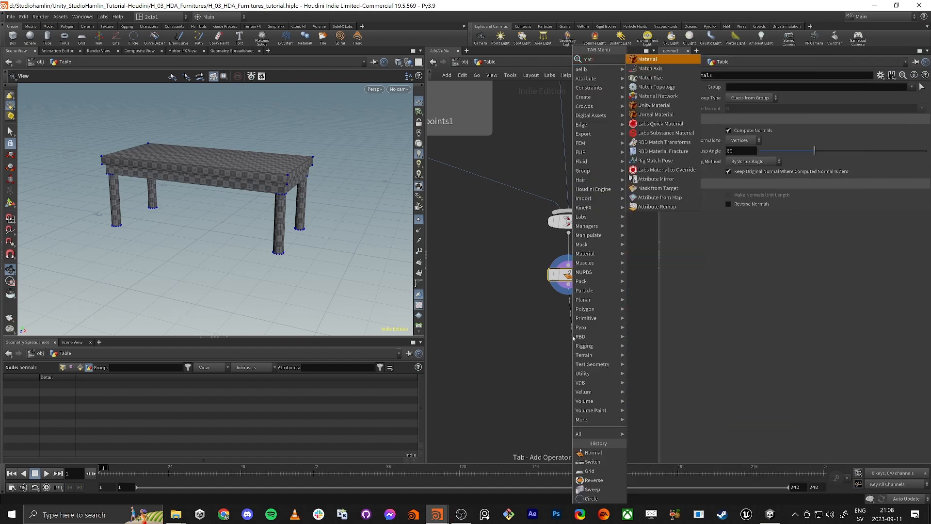
key(Escape)
click(573, 338)
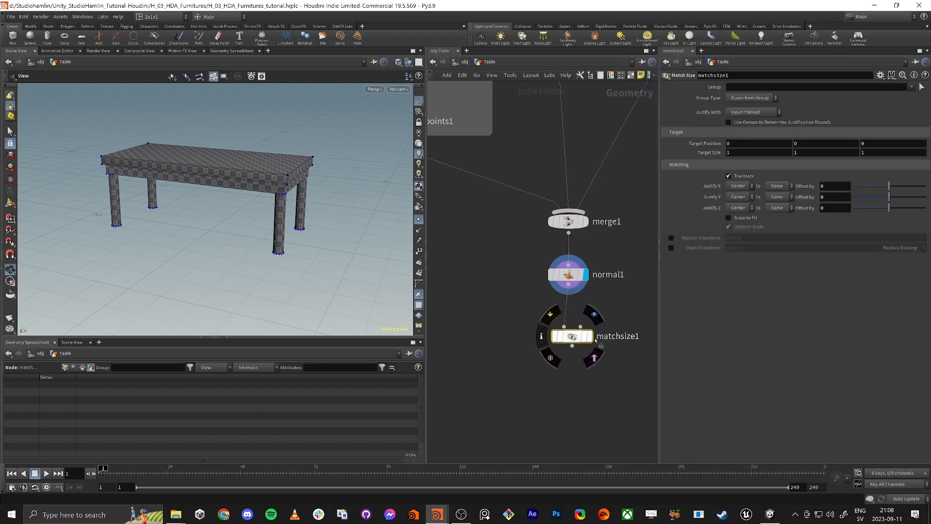
click(590, 336)
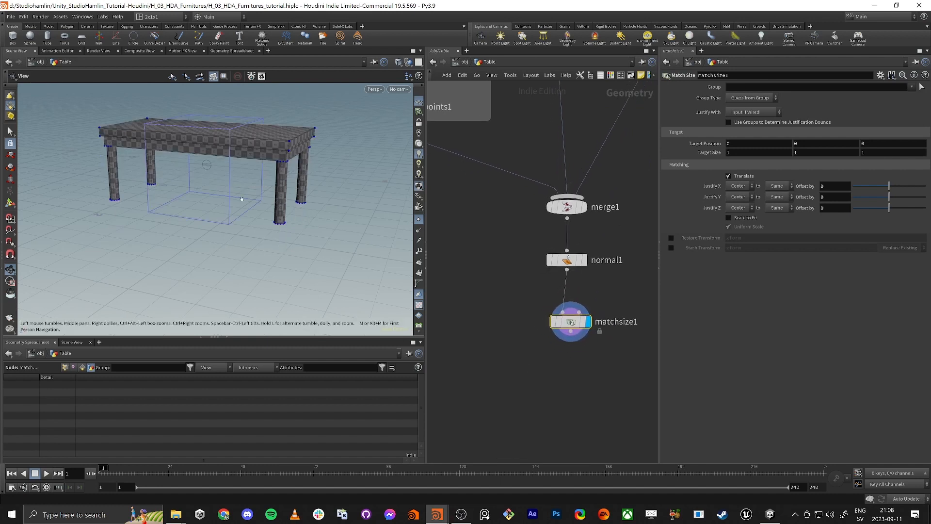
Set matchsize1's Justify X and Justify Z to None, and Justify Y to Min matched to Min
drag(242, 201, 220, 201)
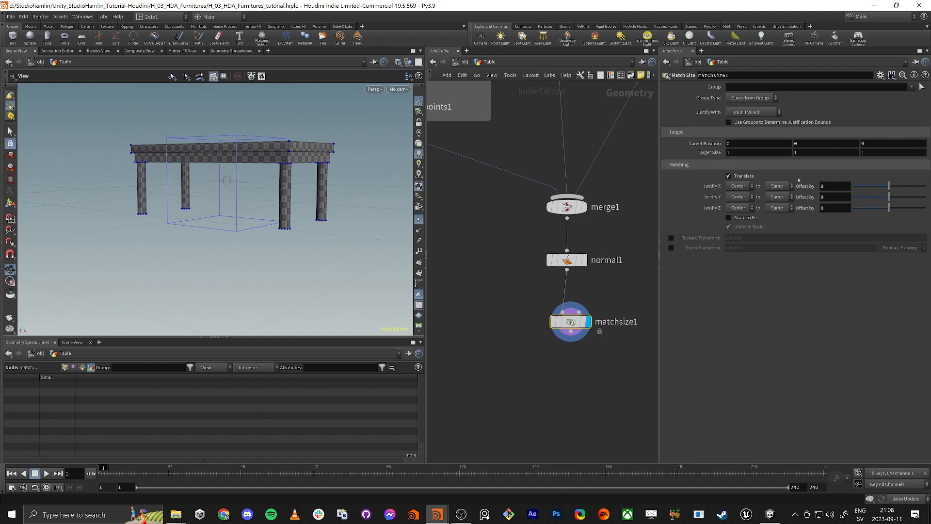
click(737, 186)
click(735, 195)
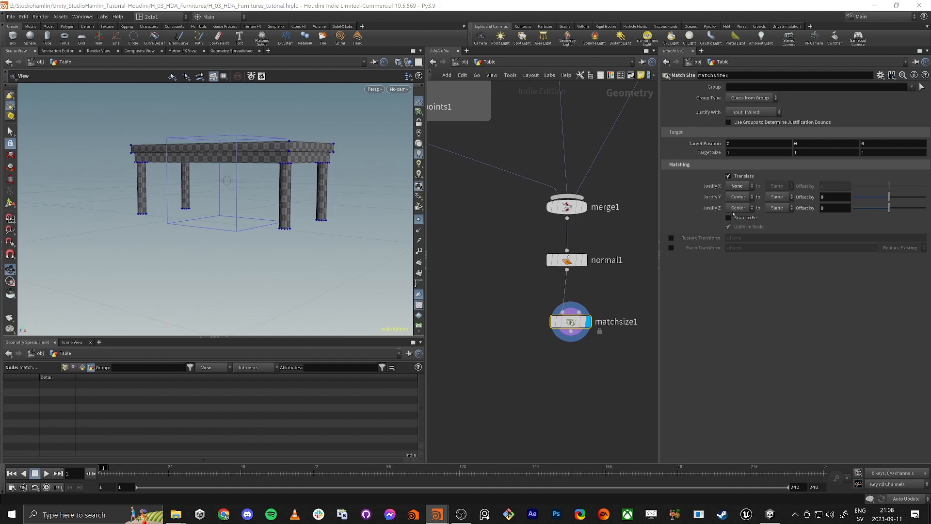
click(738, 207)
click(735, 217)
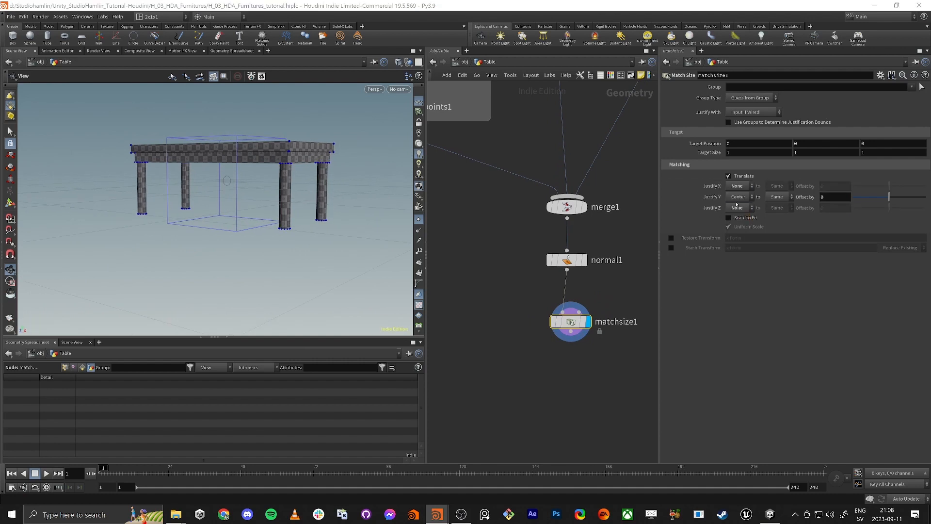
click(738, 196)
click(736, 206)
click(777, 196)
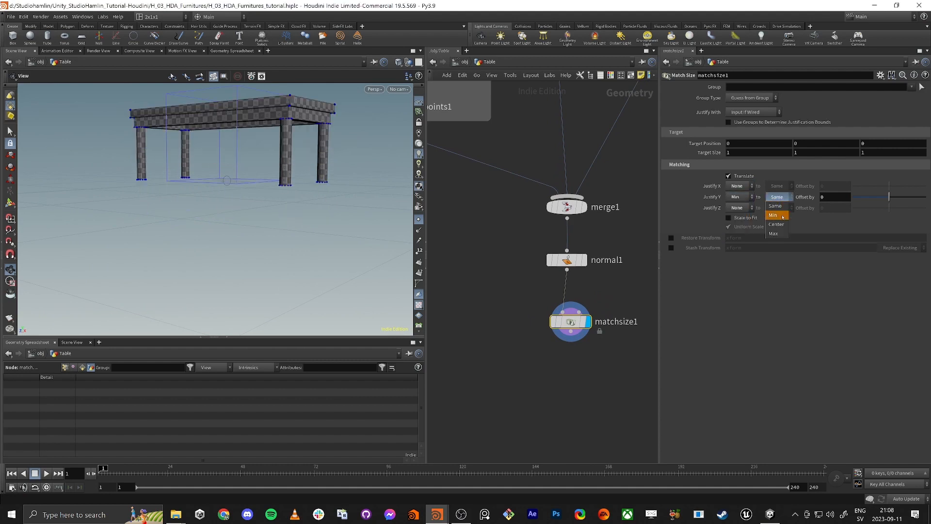
click(775, 206)
Check how the table sits on the ground grid, and save the scene file
drag(349, 152, 191, 194)
scroll(191, 194, down, 3)
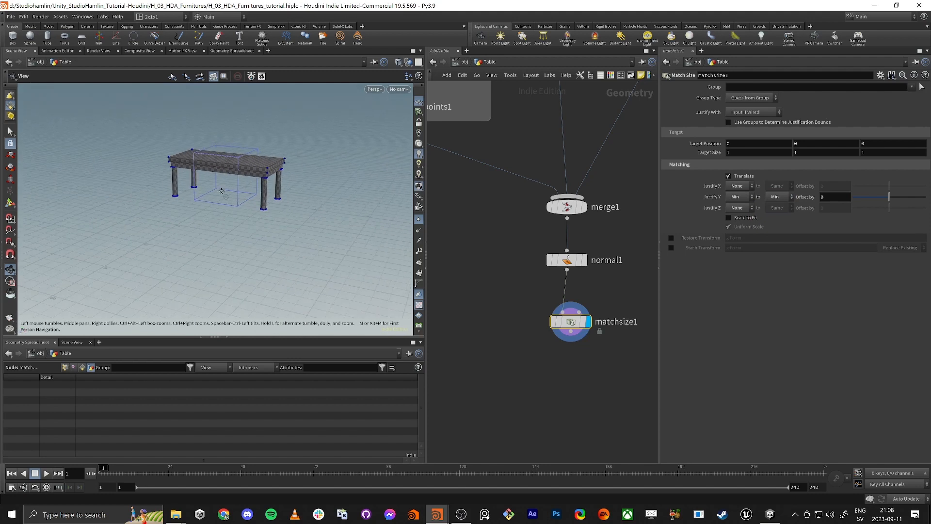
middle_drag(191, 194, 184, 217)
key(h)
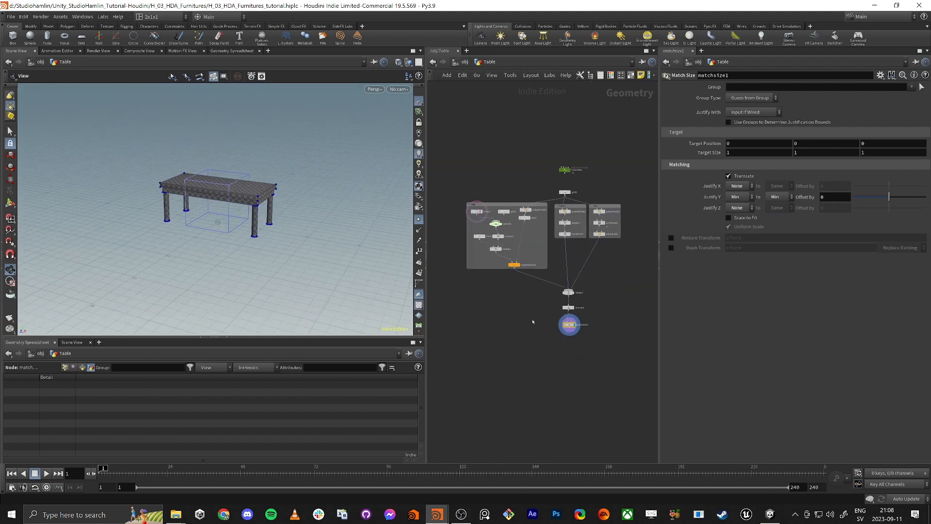
click(10, 16)
click(22, 77)
drag(223, 211, 224, 212)
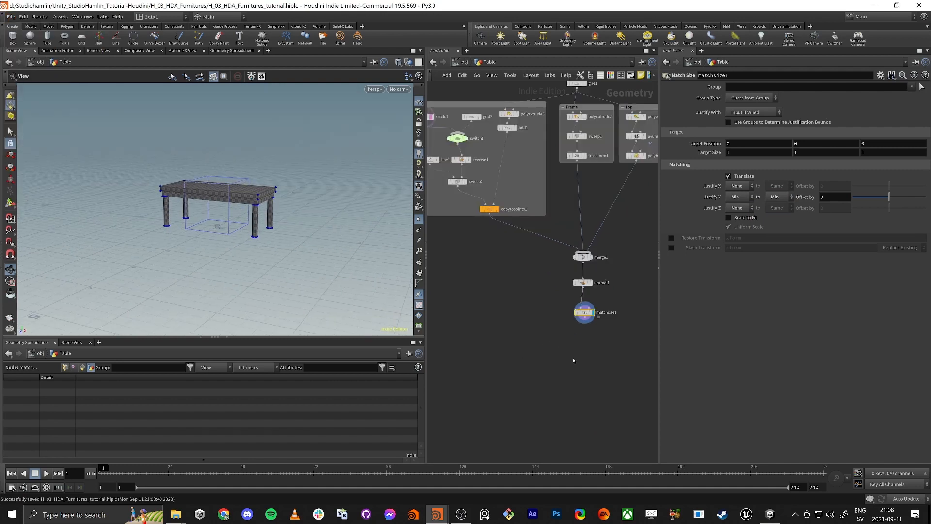
Collapse the whole table network, including the Controller, leg, frame and top nodes, into one subnetwork and check its contents
scroll(573, 360, down, 2)
scroll(546, 343, down, 2)
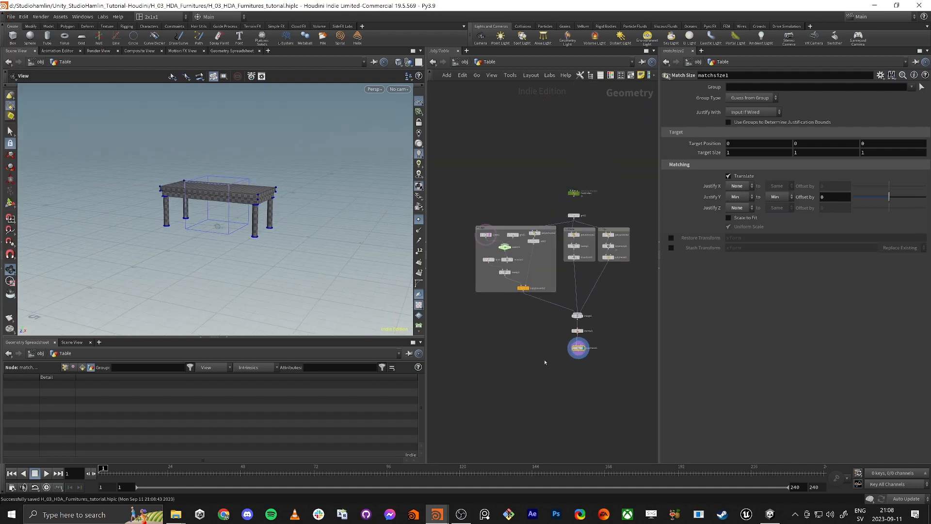
drag(443, 133, 648, 408)
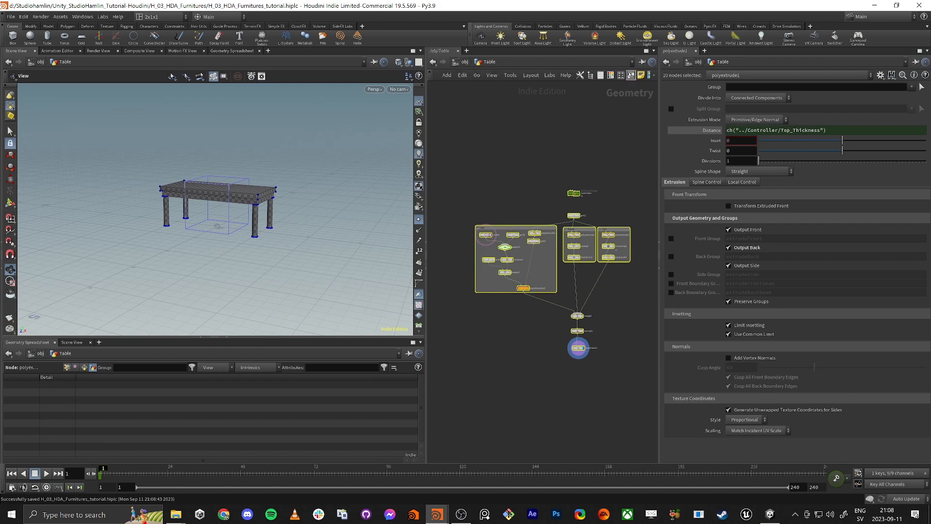
click(653, 75)
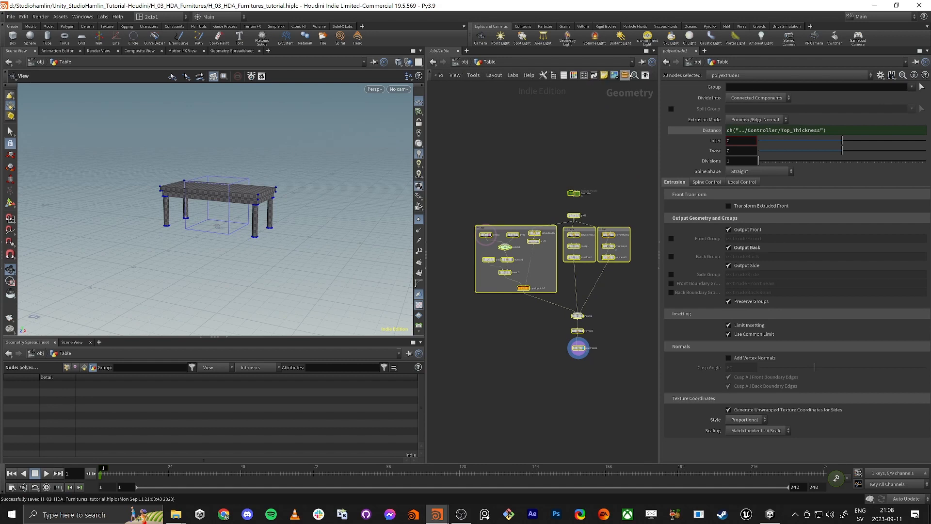
click(625, 76)
double_click(502, 296)
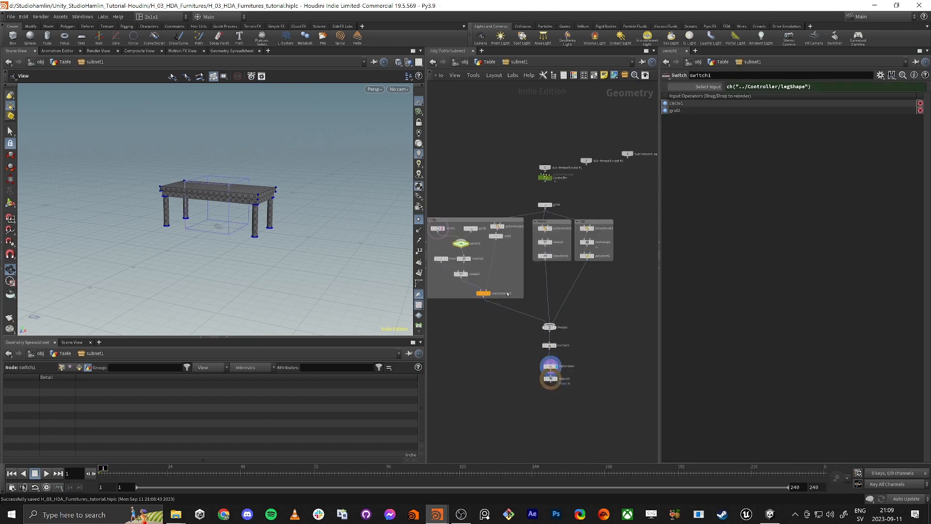
key(u)
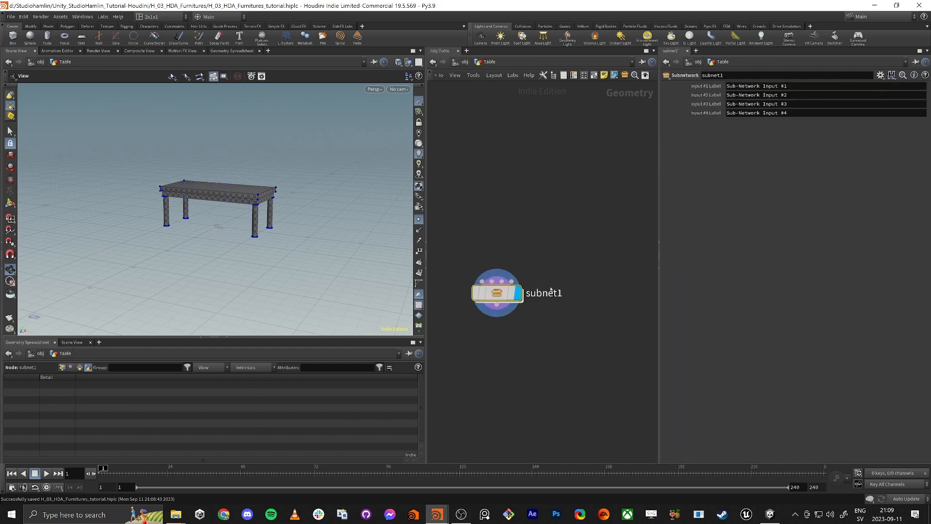
Rename the subnetwork to Table_Tutorial and move the node slightly upward in the network
double_click(532, 296)
double_click(532, 294)
text(Tab)
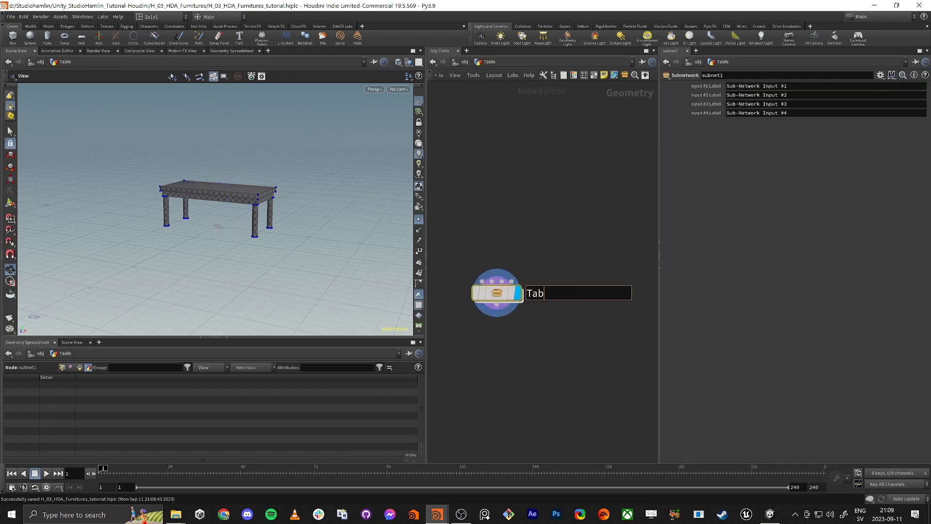
text(le_Tutorial)
key(Return)
drag(497, 295, 507, 275)
Start a new digital asset from Table_Tutorial, with Author, Version and Prefix Type Category turned off
right_click(507, 275)
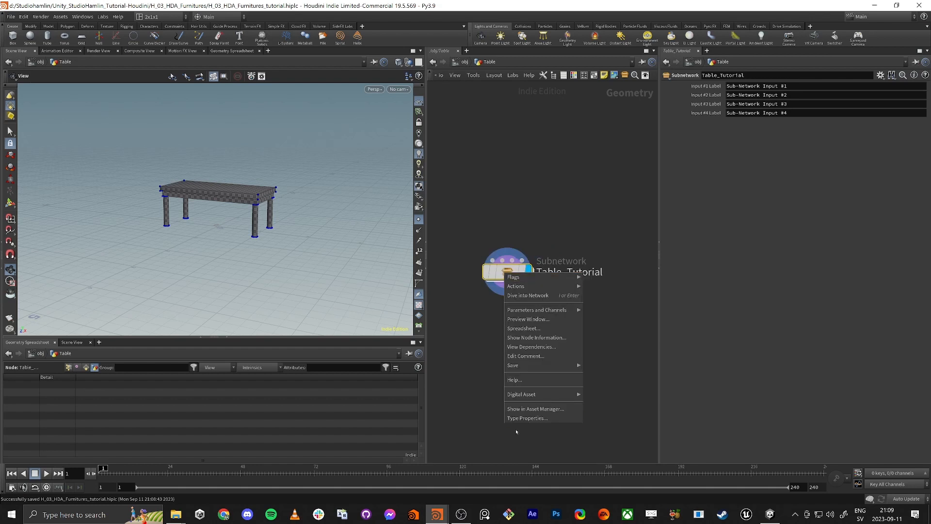
mouse_move(532, 395)
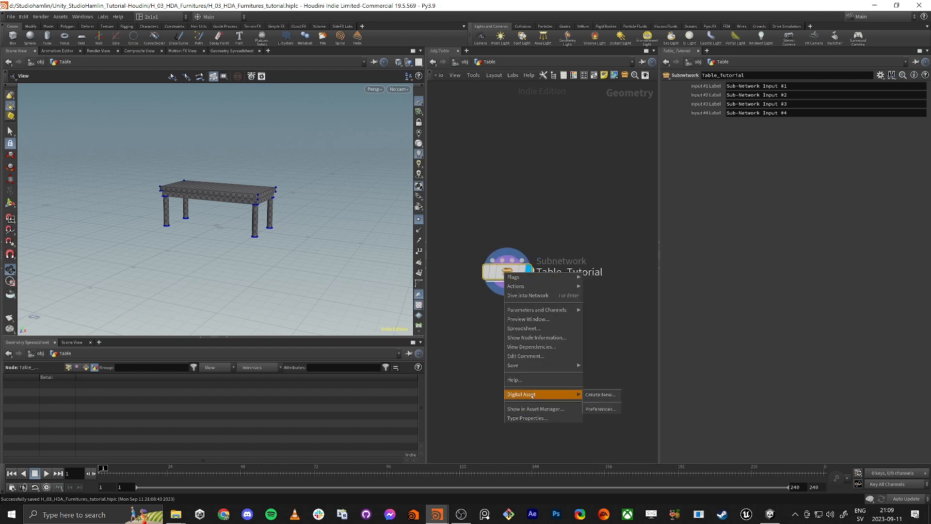
click(599, 395)
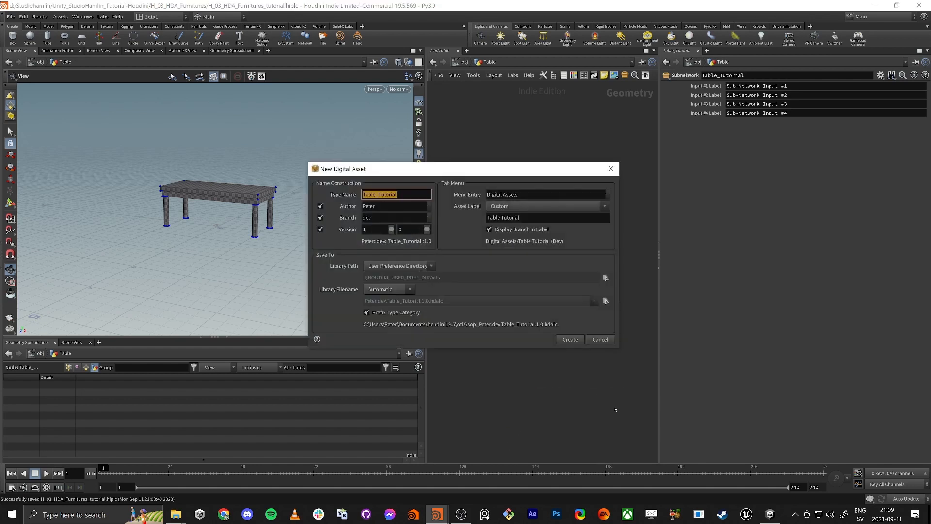
click(397, 194)
click(320, 207)
click(320, 230)
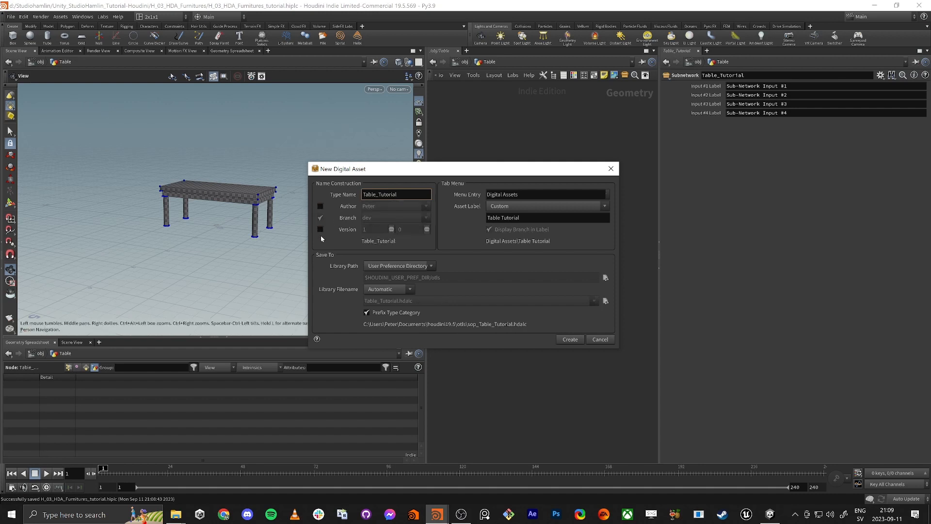
click(367, 312)
drag(465, 169, 303, 180)
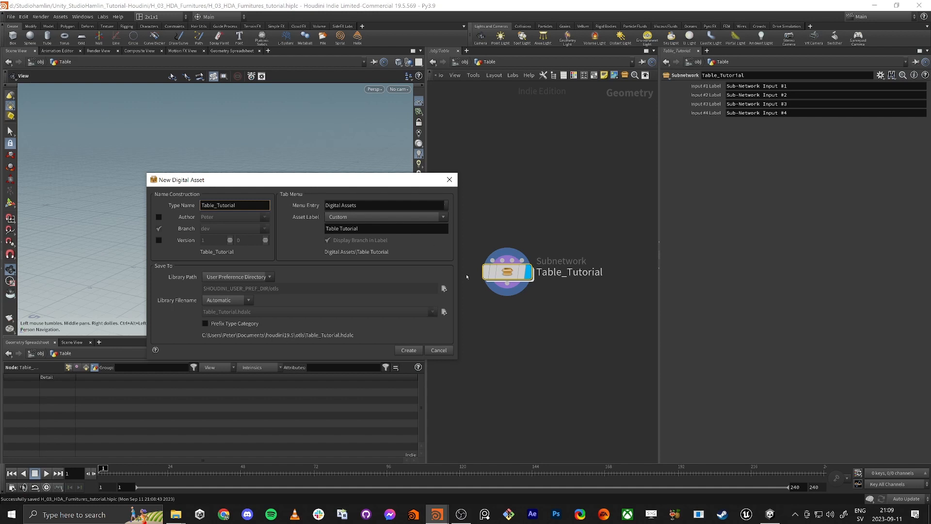
Check where the Digital Assets category sits among the node creation categories, and return to the new asset's settings
mouse_move(511, 277)
key(Tab)
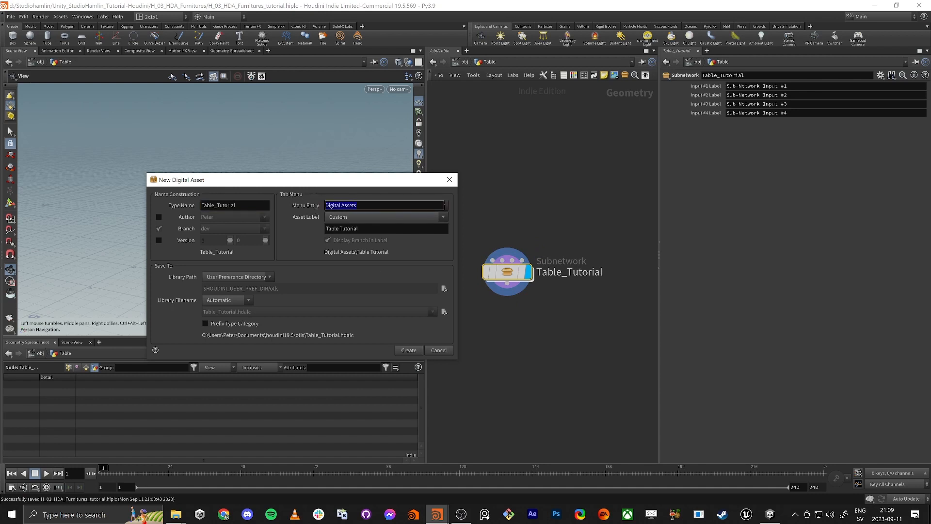
click(547, 190)
key(Tab)
mouse_move(599, 116)
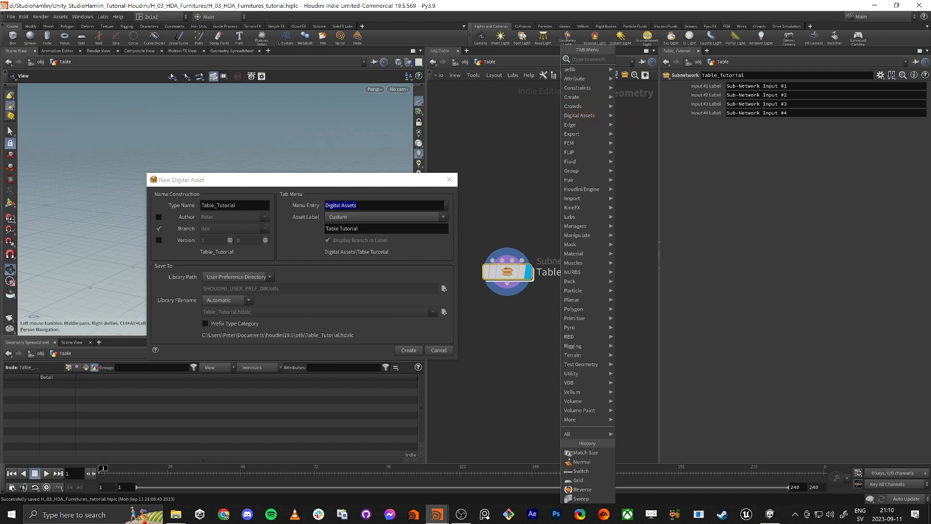
click(390, 186)
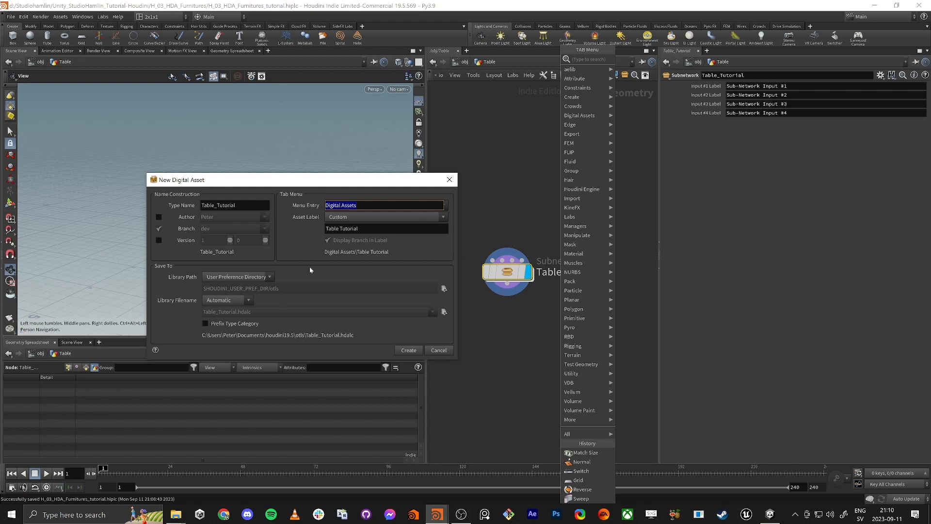
Set the asset's library path to Custom, and copy the path of the hda folder inside H_03_HDA_Furnitures from File Explorer
click(226, 277)
click(219, 322)
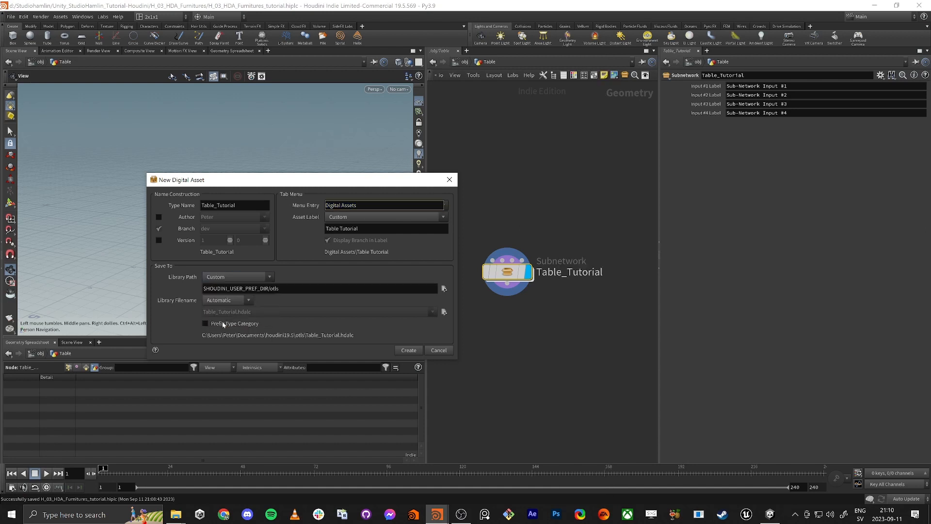
key(alt+Tab)
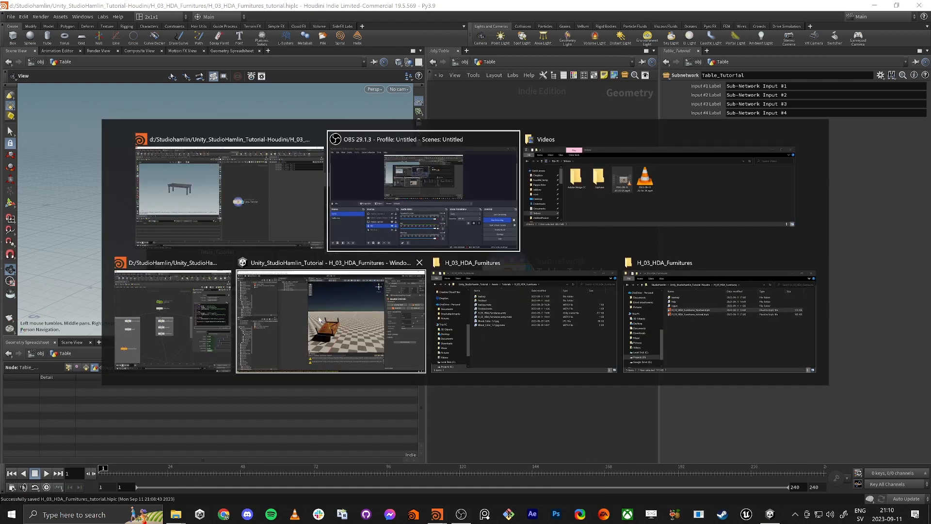
click(715, 342)
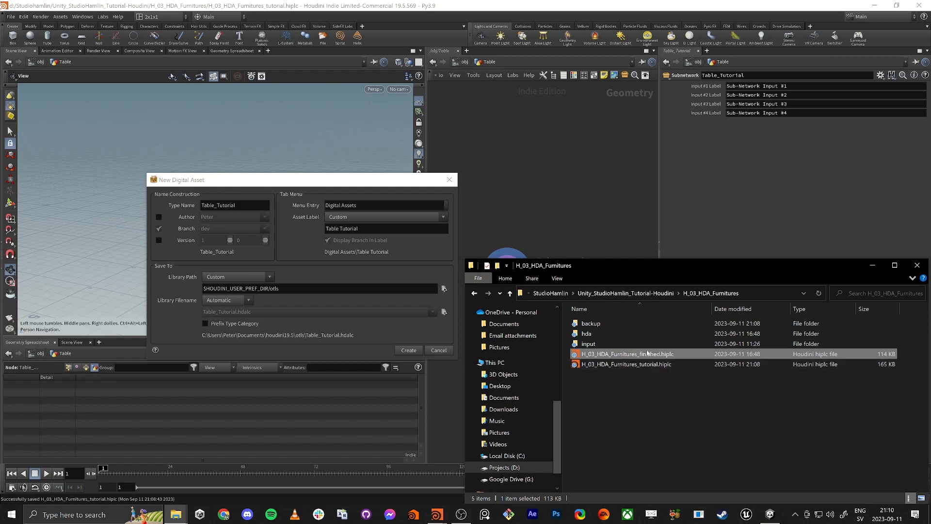
click(643, 364)
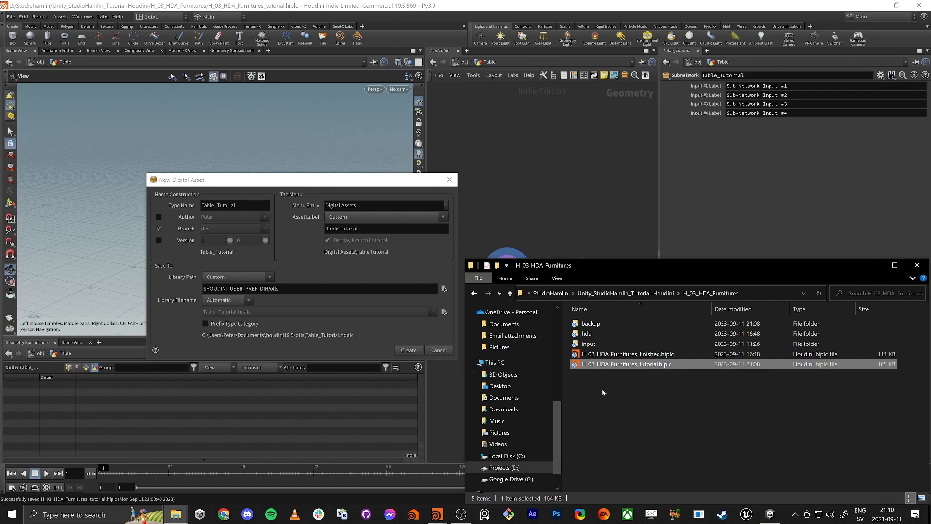
double_click(587, 335)
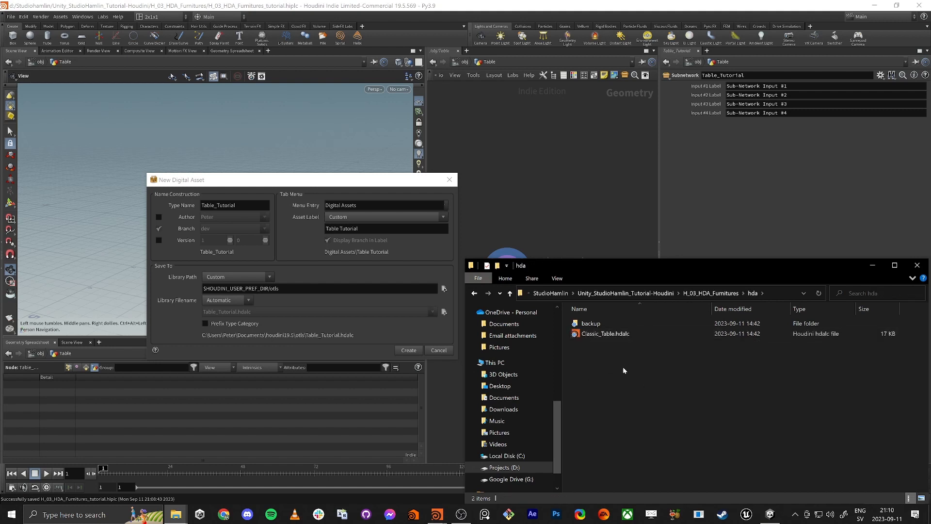
click(776, 293)
key(ctrl+c)
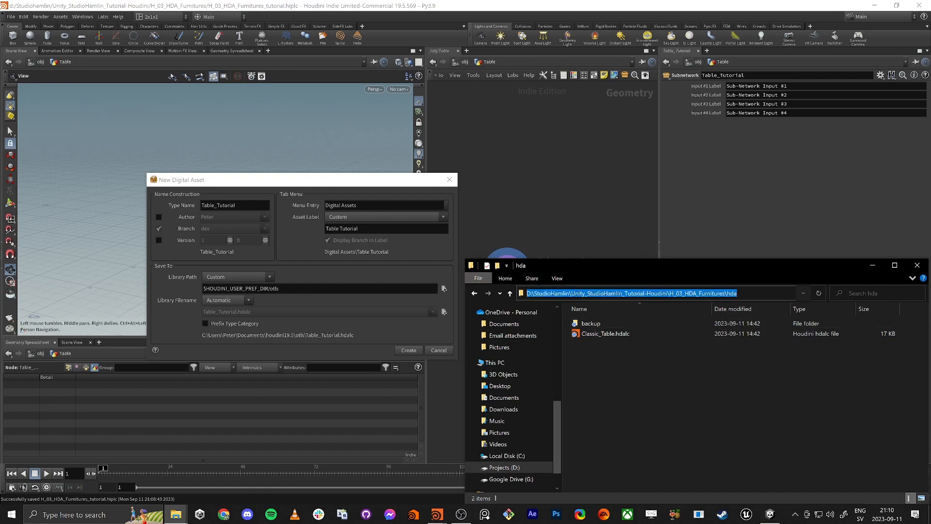
Paste the copied hda folder path as the library path and create the Table_Tutorial digital asset
click(320, 288)
key(ctrl+v)
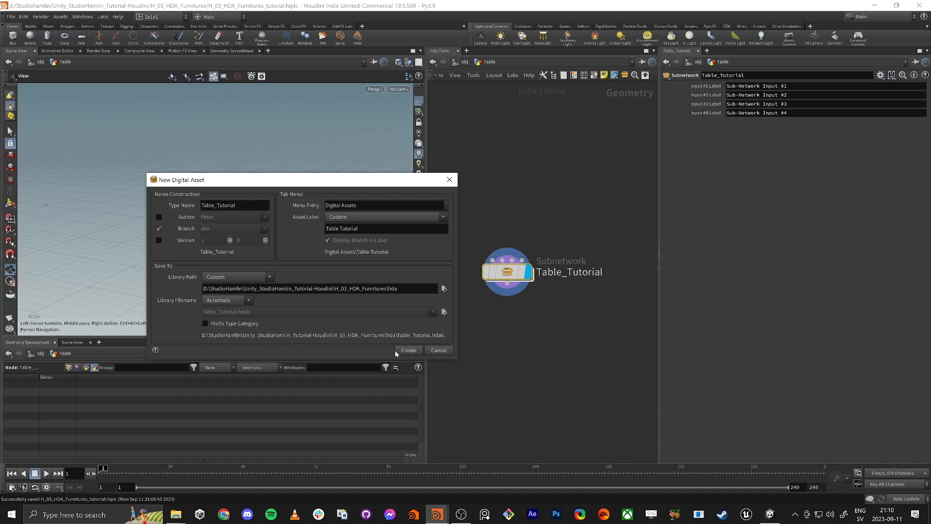
click(407, 350)
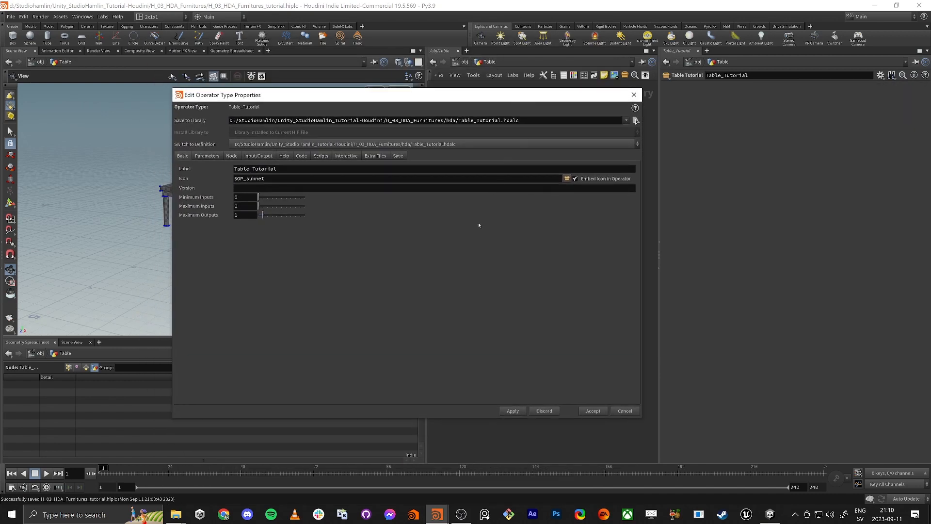
Show the asset type's parameter definitions beside the network, and select the Controller node inside Table_Tutorial
click(207, 155)
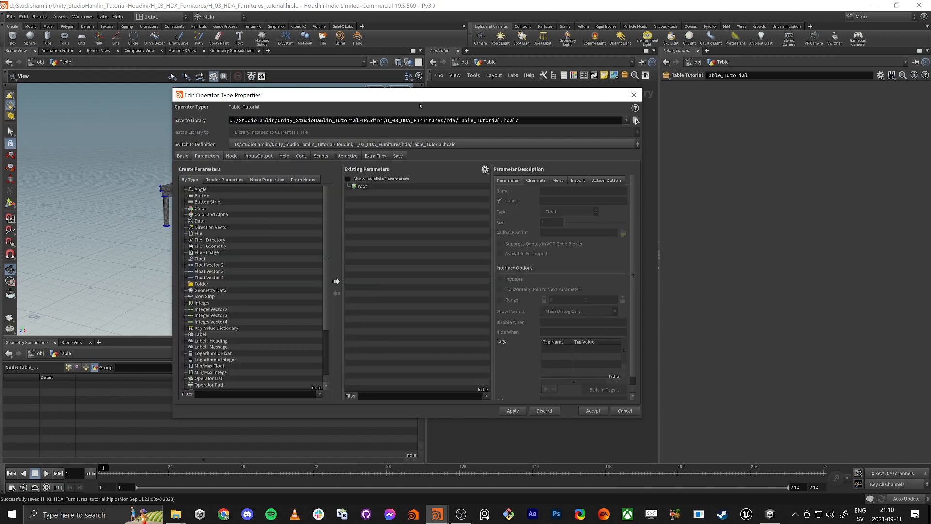
drag(492, 93, 354, 112)
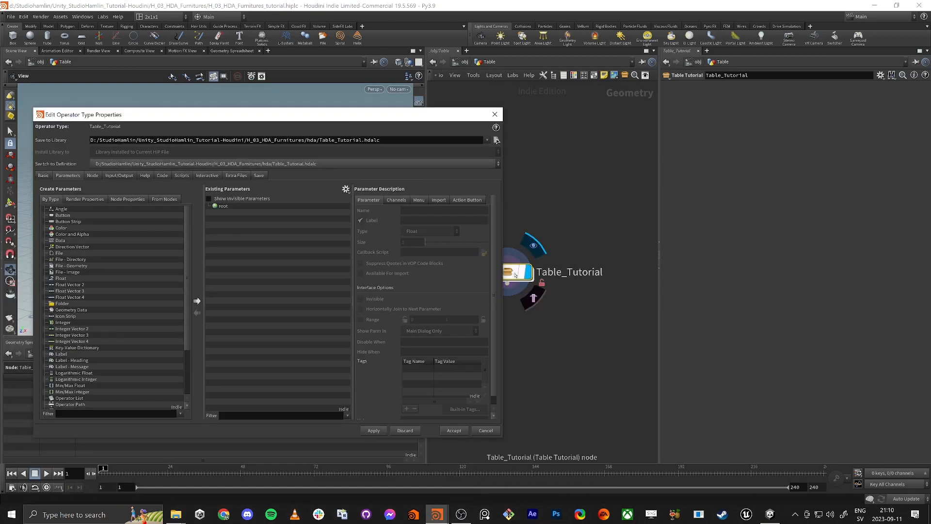
drag(515, 275, 561, 215)
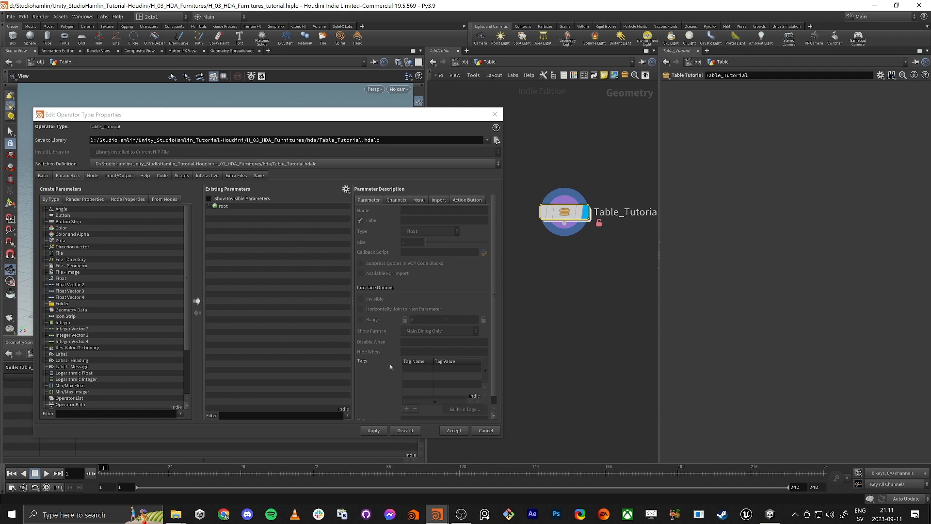
double_click(563, 212)
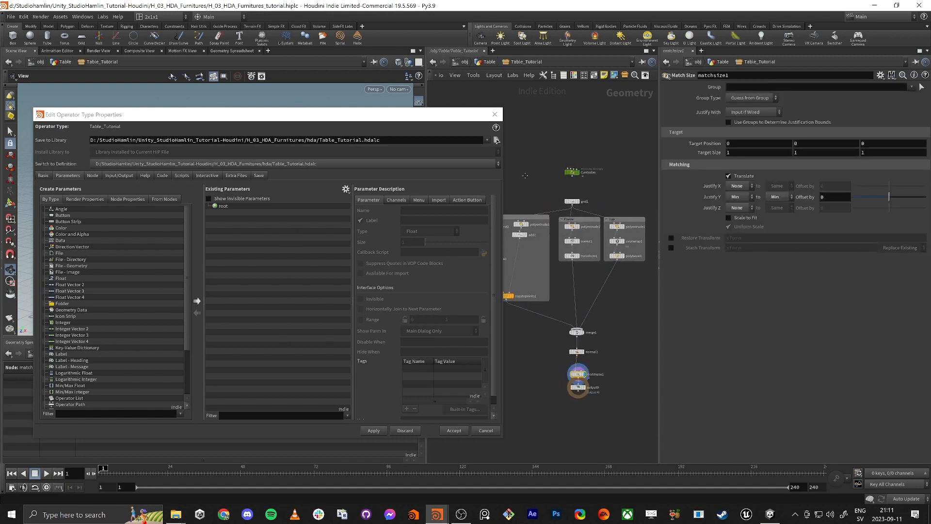
click(569, 238)
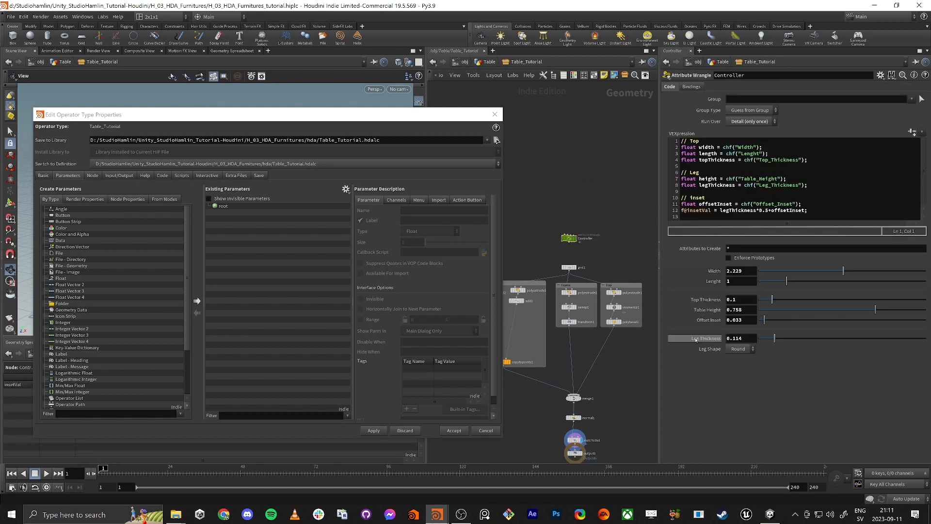
Promote the Controller's Width, Lenght, Top Thickness, Table Height, Offset Inset, Leg Thickness and Leg Shape to the asset's existing parameters
drag(699, 270, 223, 208)
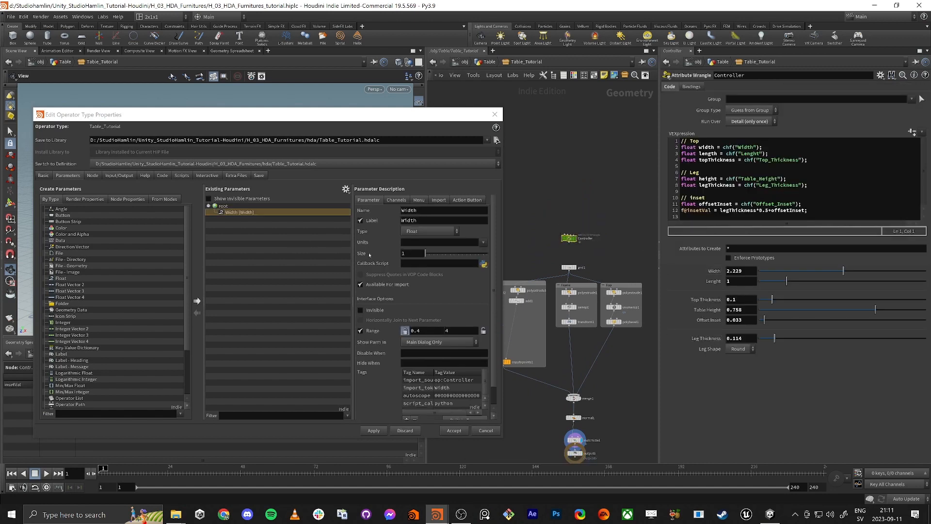
drag(699, 281, 283, 278)
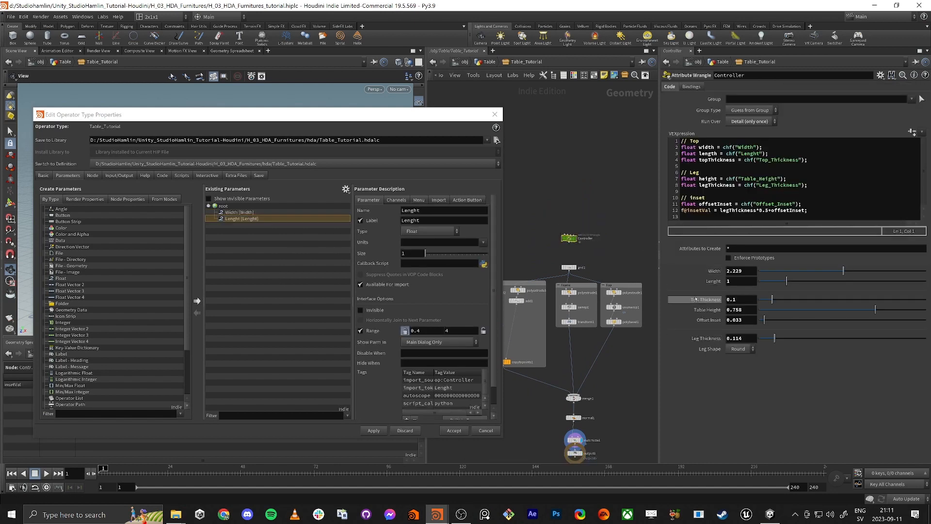
drag(695, 299, 282, 226)
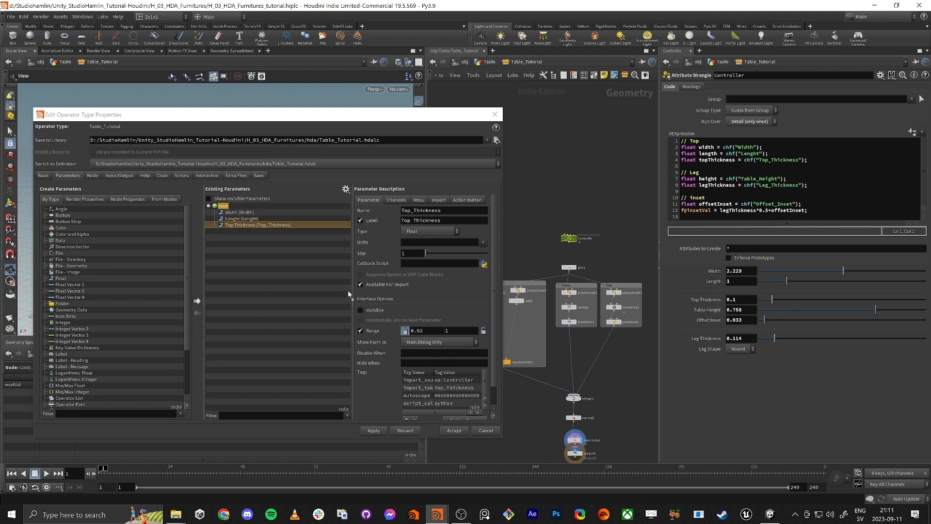
drag(348, 290, 272, 232)
drag(698, 320, 271, 238)
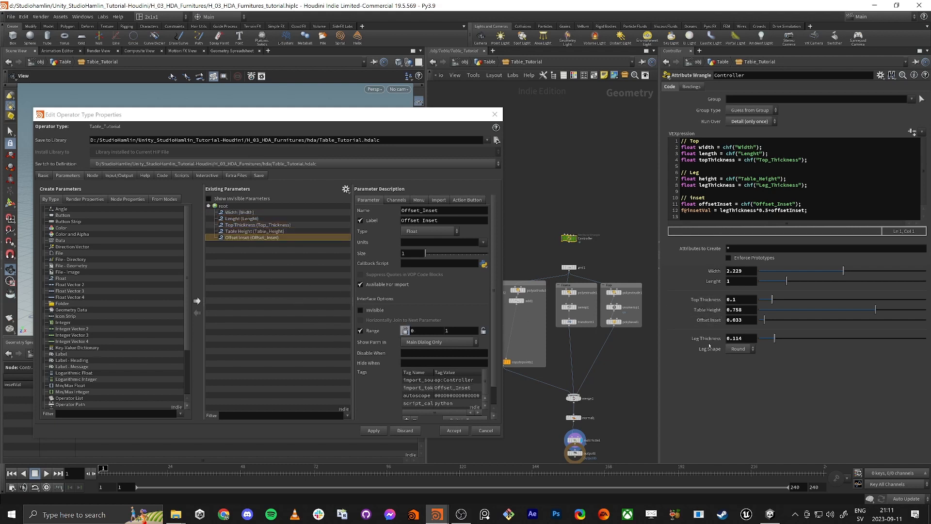
drag(709, 346, 271, 243)
drag(711, 349, 275, 320)
Review the definitions of the promoted Width and Top Thickness parameters
click(262, 238)
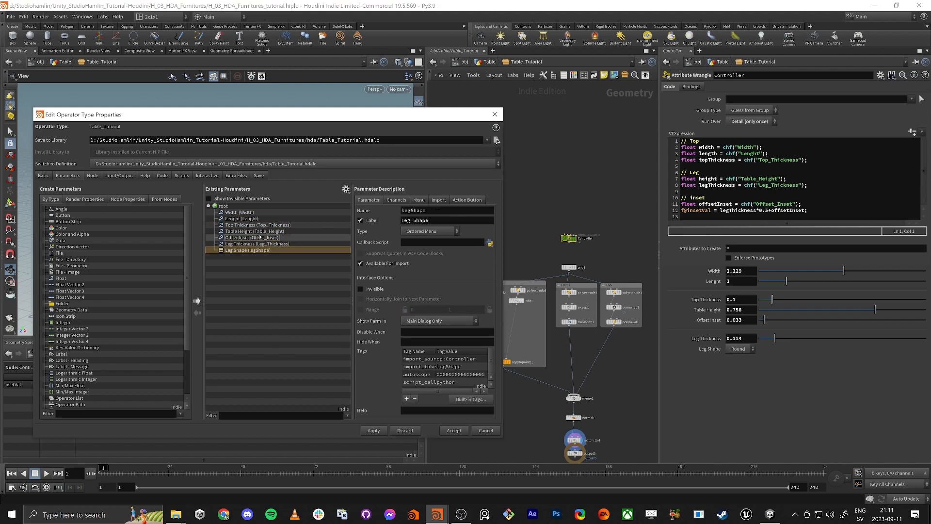
click(262, 225)
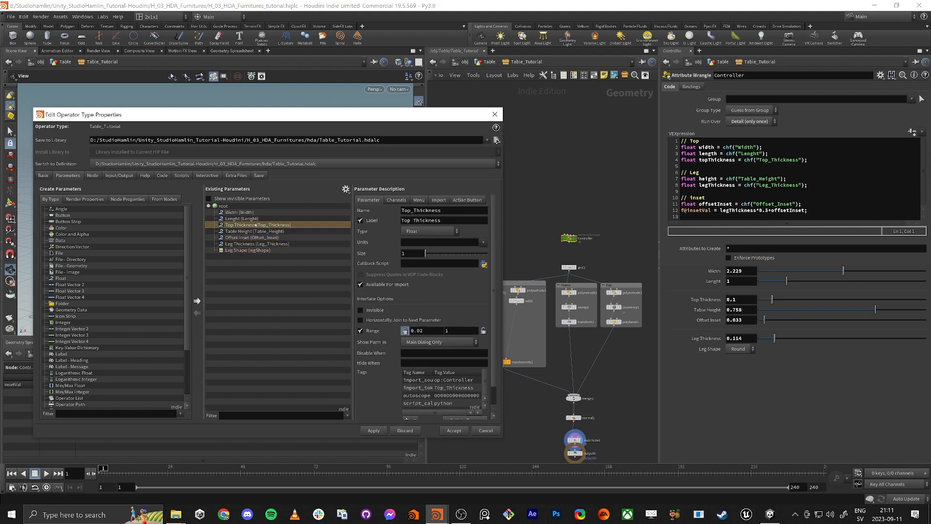
click(244, 213)
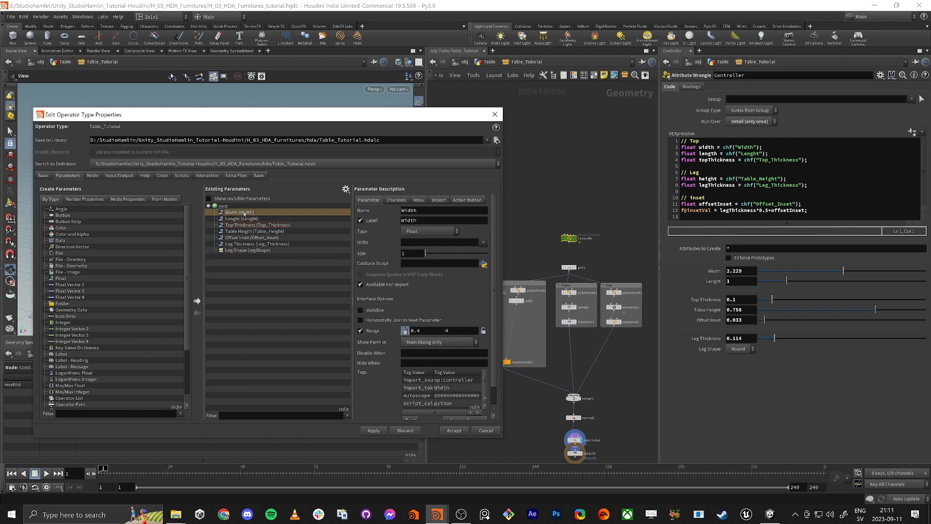
click(253, 224)
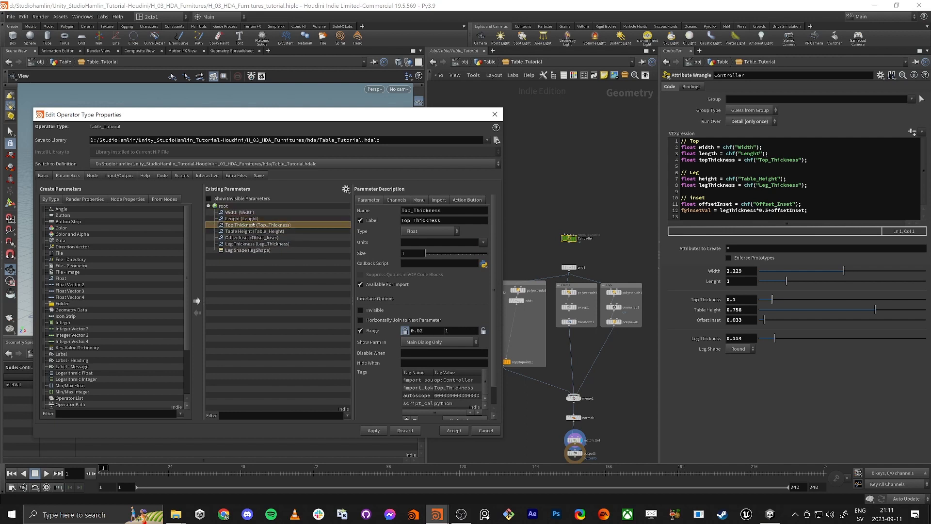
Check the promoted Width, Lenght and Top Thickness definitions, and apply and accept the asset's type properties
click(243, 213)
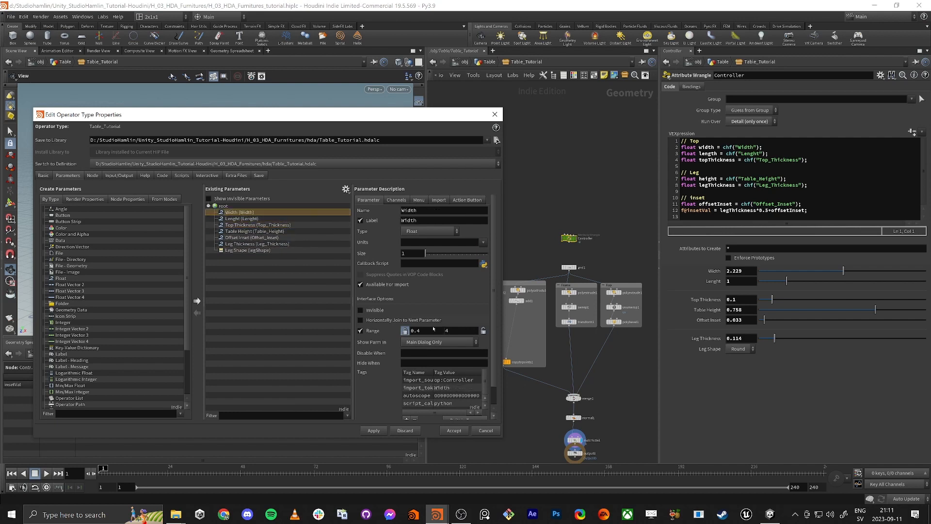
click(241, 218)
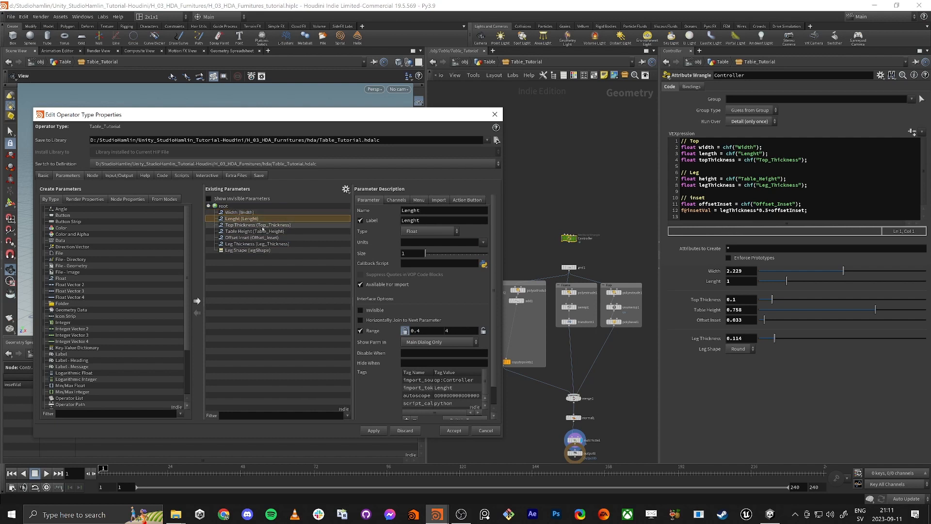
click(257, 231)
click(255, 225)
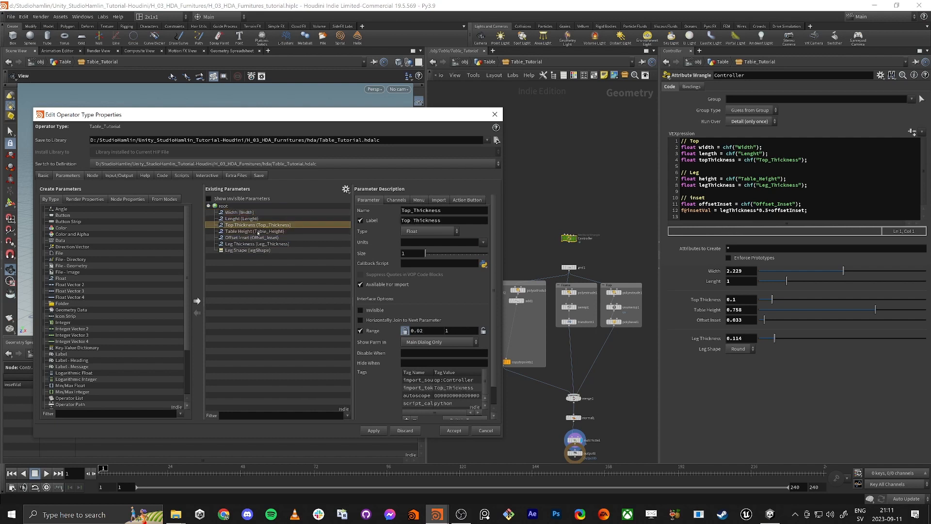
click(375, 432)
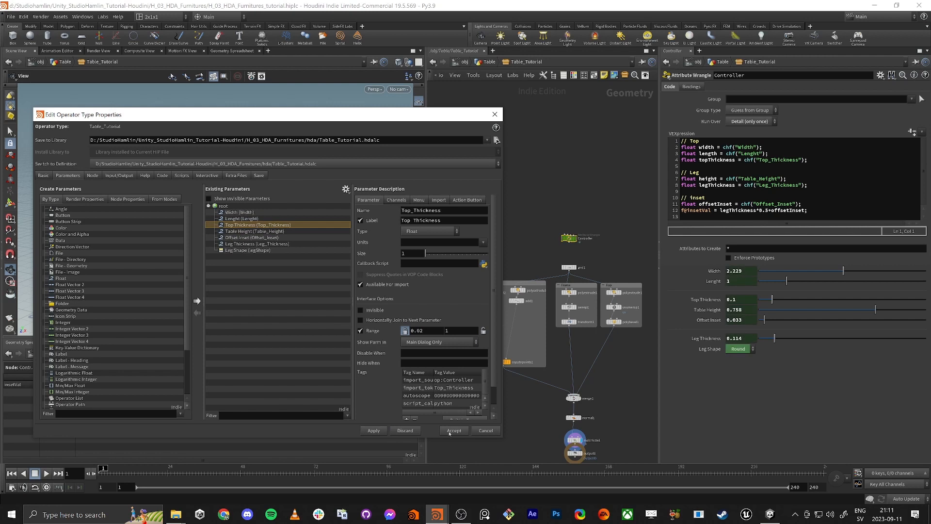
click(454, 431)
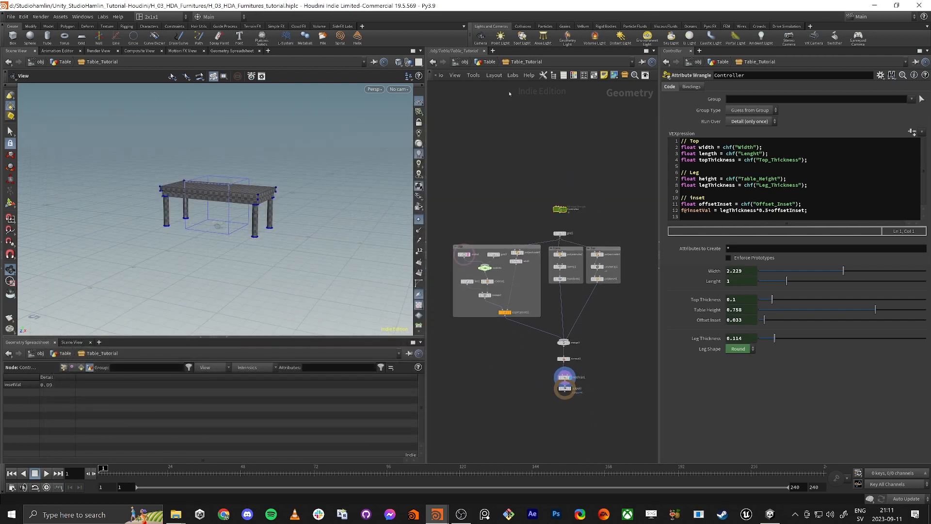
Go up to the Table network and test the asset with Width about 1.957 and Lenght about 1.684
key(u)
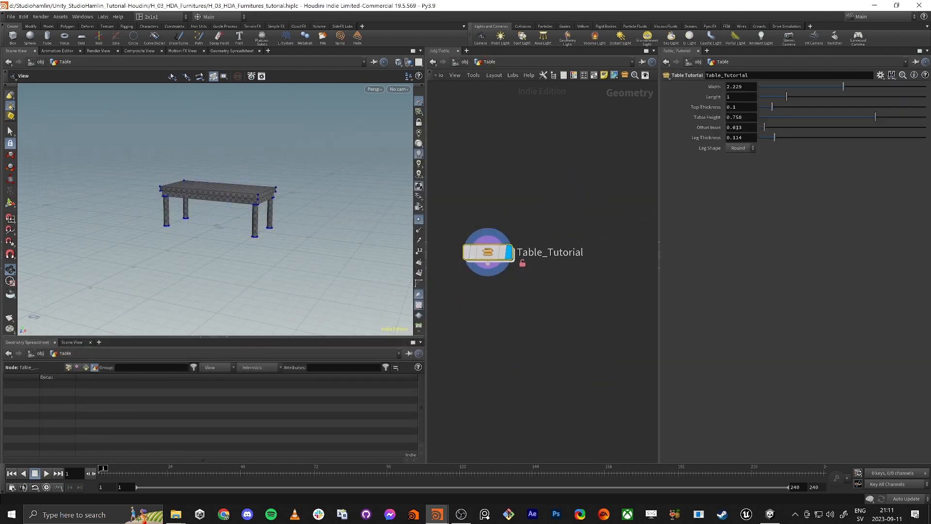
drag(843, 86, 818, 100)
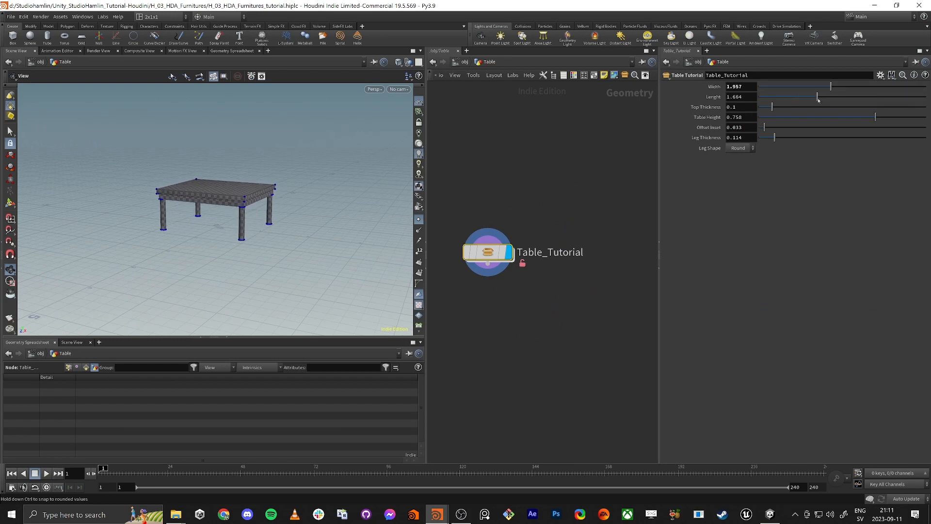
Switch to Unity, shrink its window beside the two file folders, and delete Classic_Table2 from the scene
click(875, 5)
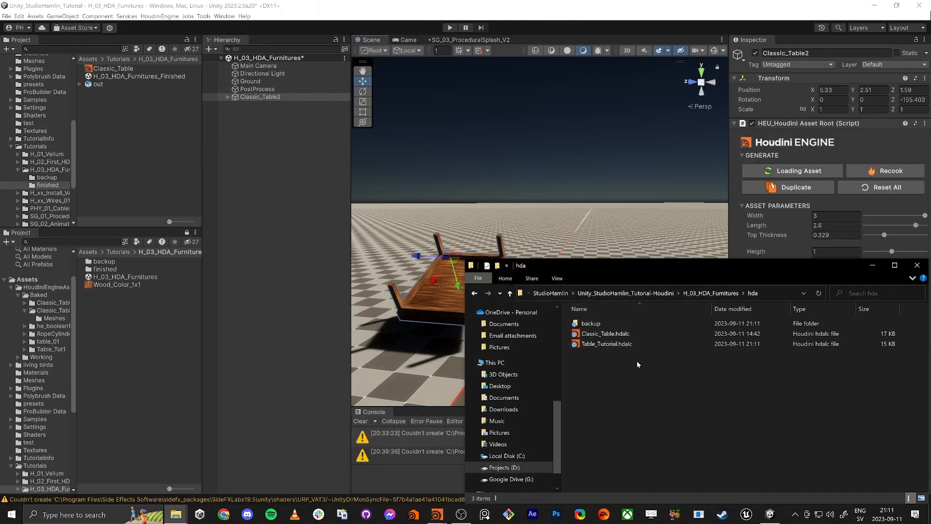
click(660, 10)
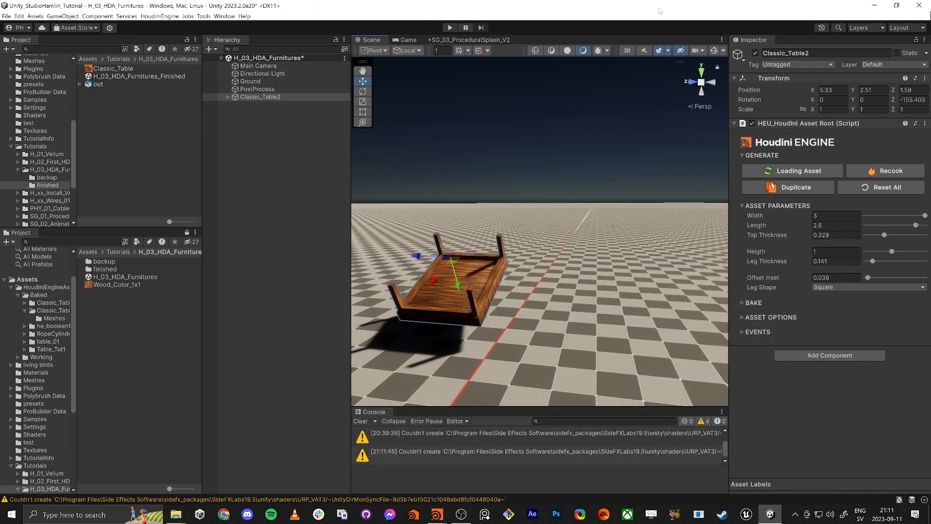
double_click(660, 10)
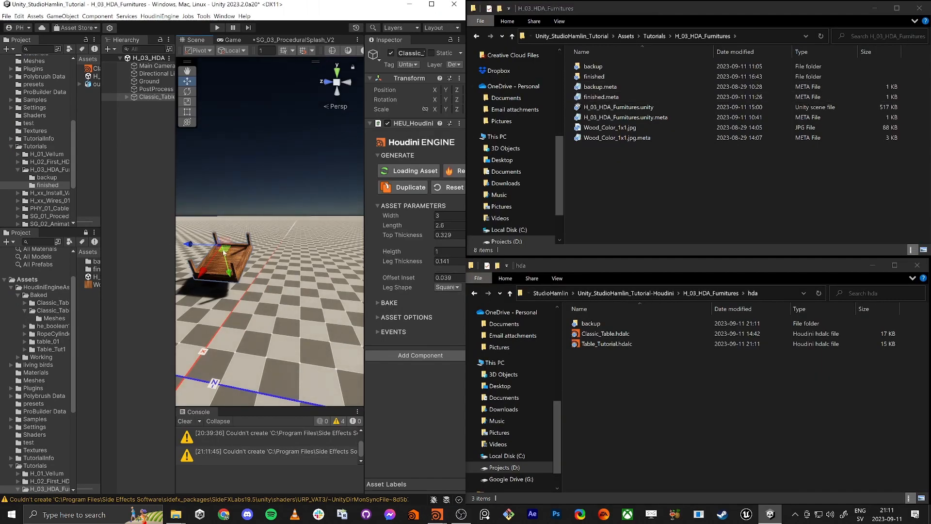
click(155, 97)
key(Delete)
Widen Unity's project browser and show the contents of Assets/Tutorials/H_03_HDA_Furnitures
click(606, 344)
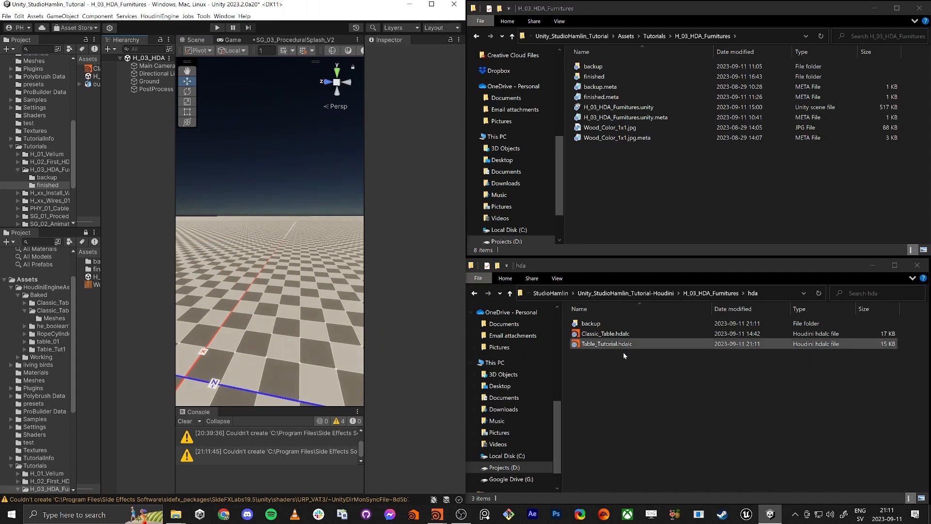
click(678, 382)
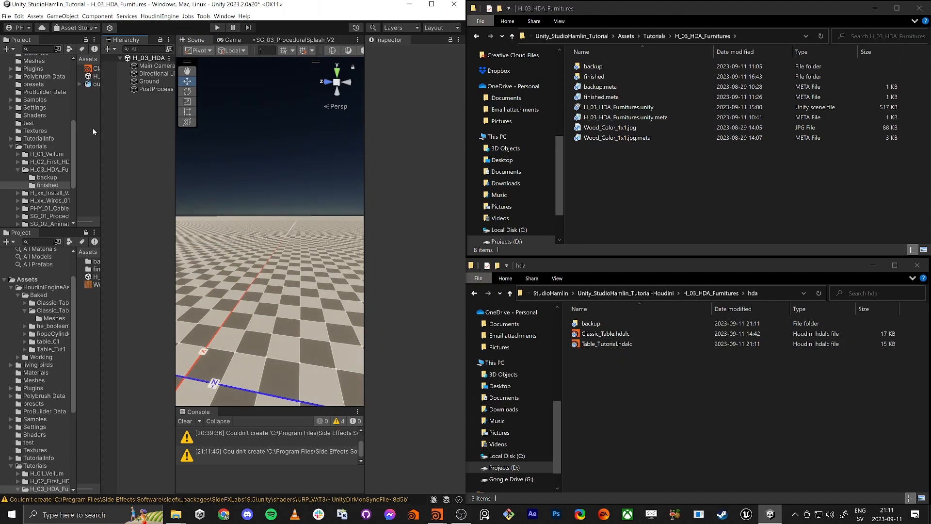
drag(102, 128, 169, 128)
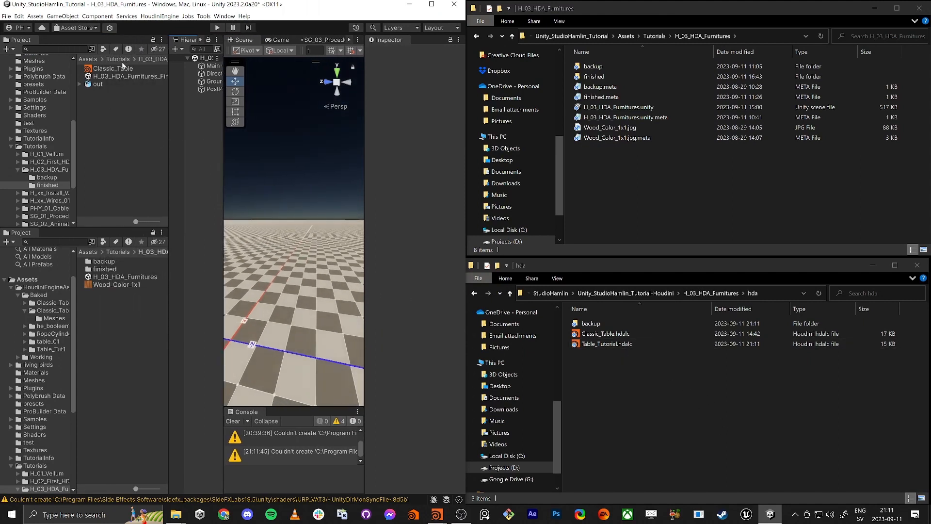
click(119, 59)
double_click(123, 85)
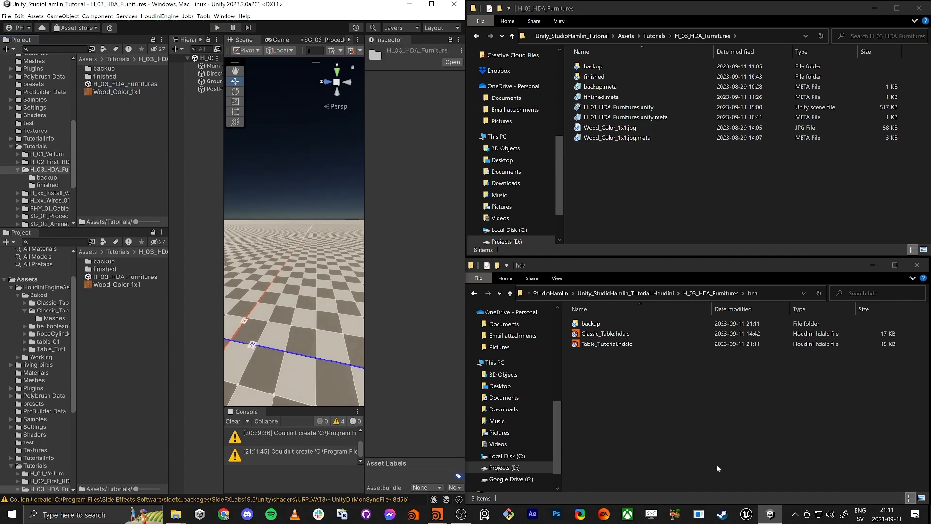
Review the Houdini project's H_03_HDA_Furnitures folder and locate Table_Tutorial.hdalc in its hda subfolder
click(685, 403)
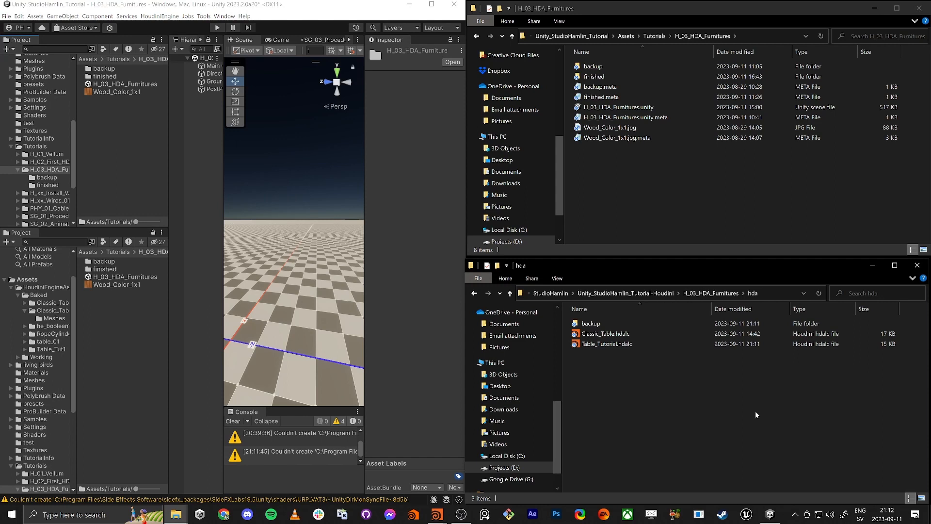
click(711, 293)
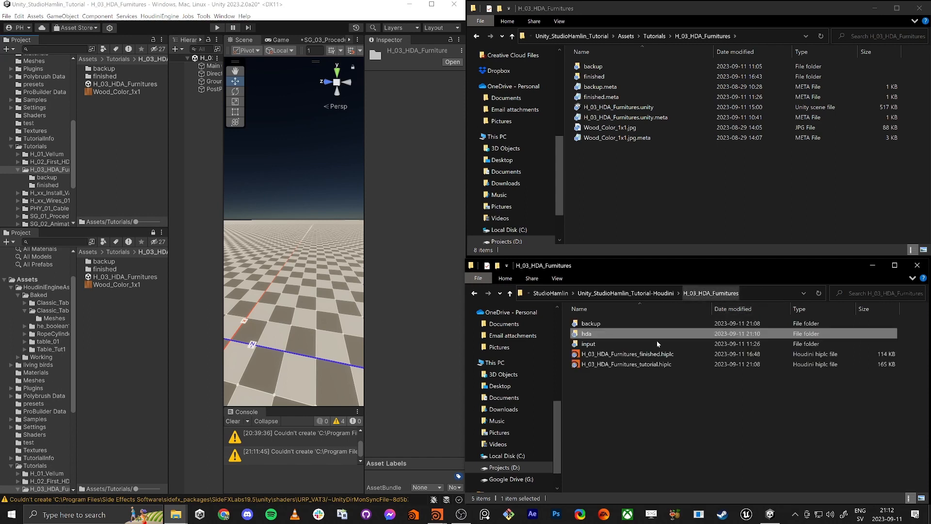
click(645, 365)
click(608, 355)
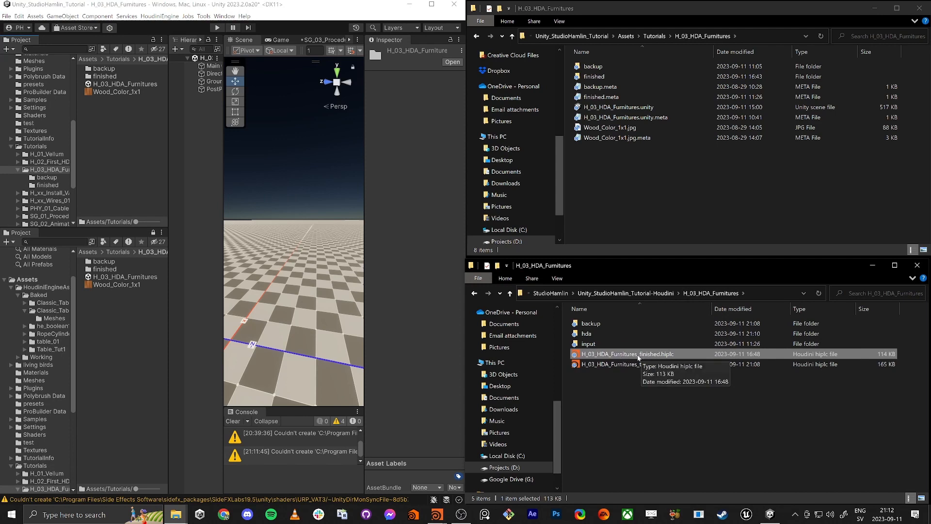
click(599, 345)
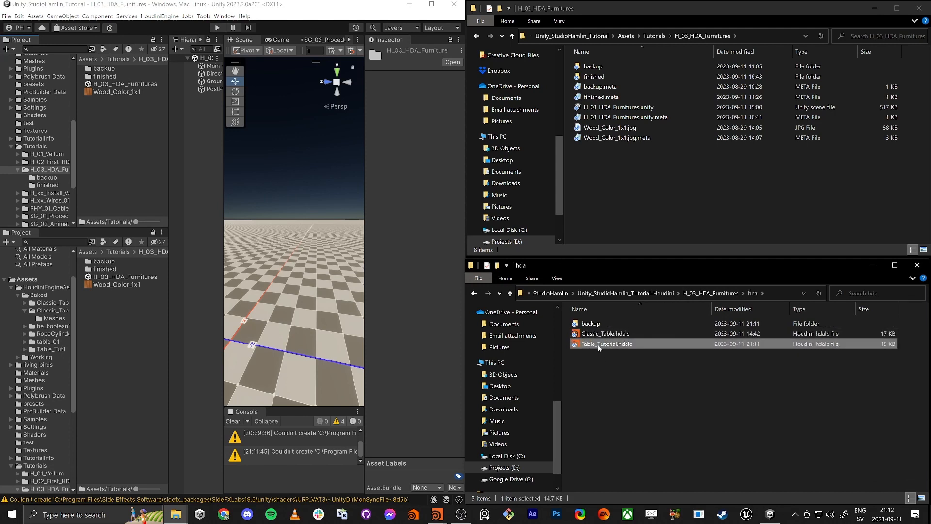
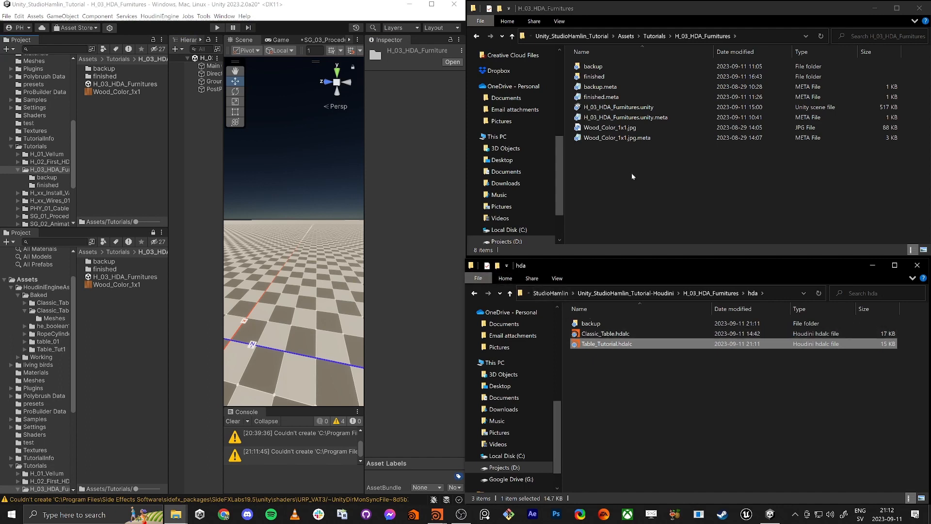
Copy Table_Tutorial.hdalc into the Unity project's Assets/Tutorials/H_03_HDA_Furnitures folder and have Unity import it
click(127, 129)
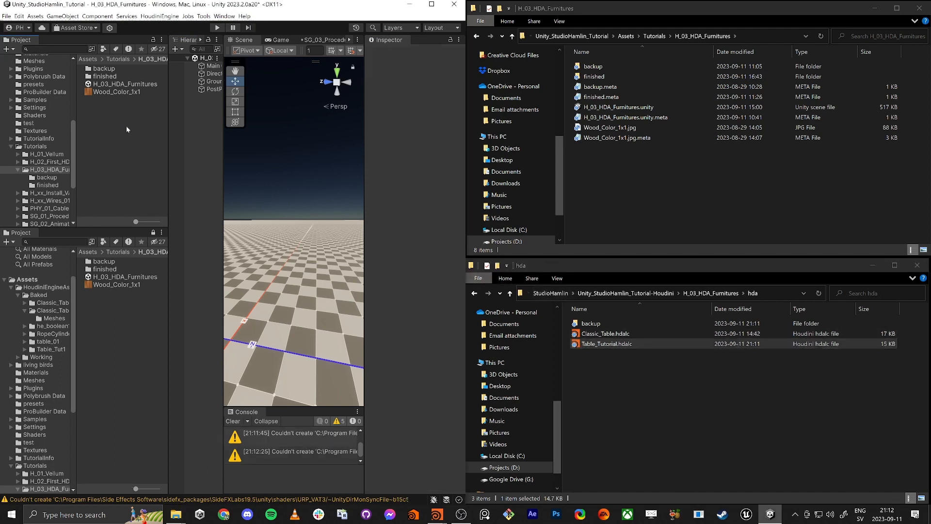
click(607, 344)
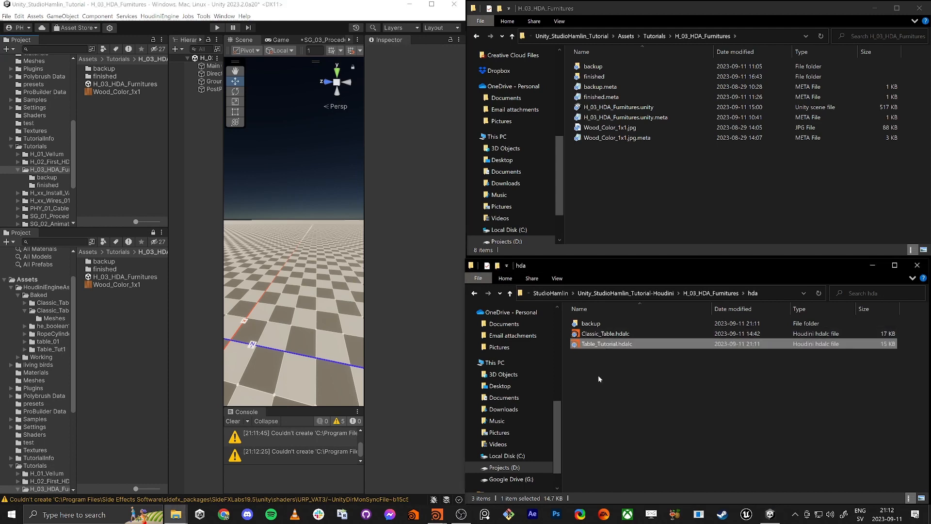
key(ctrl+c)
click(651, 193)
key(ctrl+v)
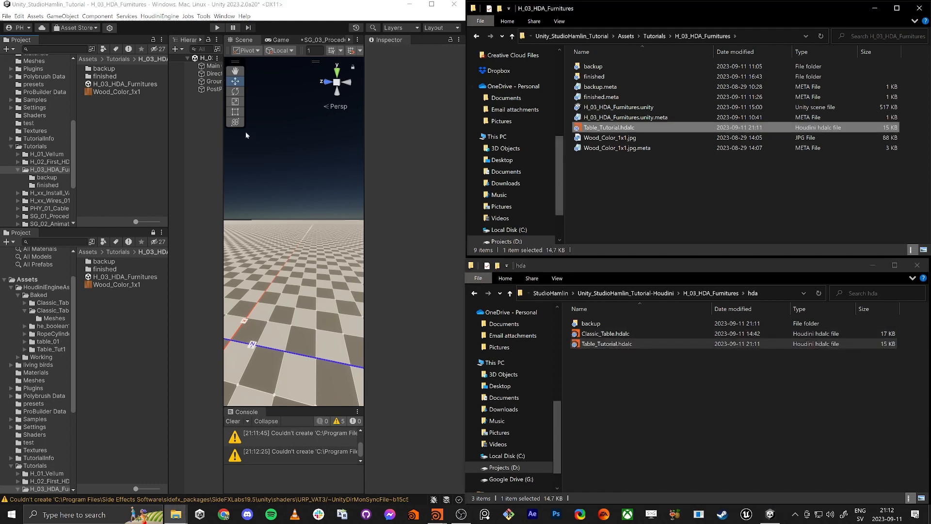
click(245, 132)
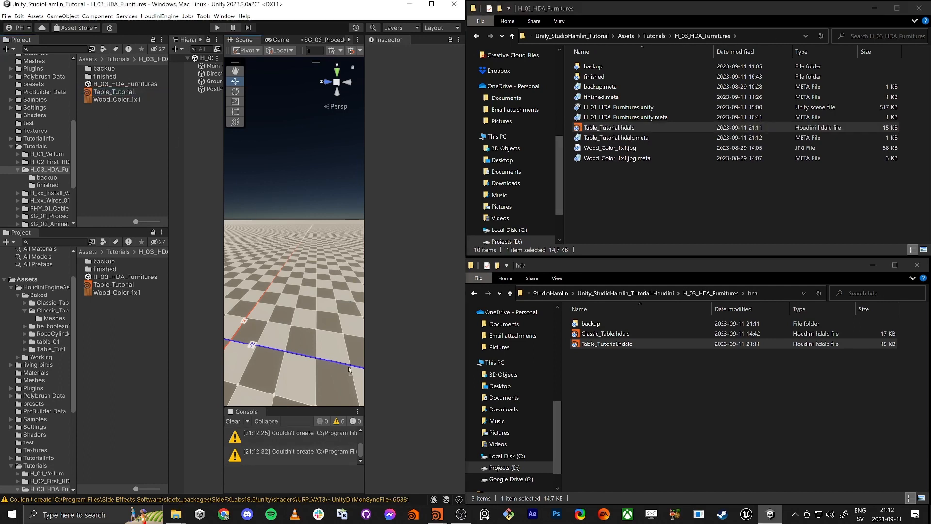
Place the Table_Tutorial asset in the scene and maximize the Unity window for a close view of the table
drag(269, 329, 271, 324)
right_drag(273, 322, 259, 332)
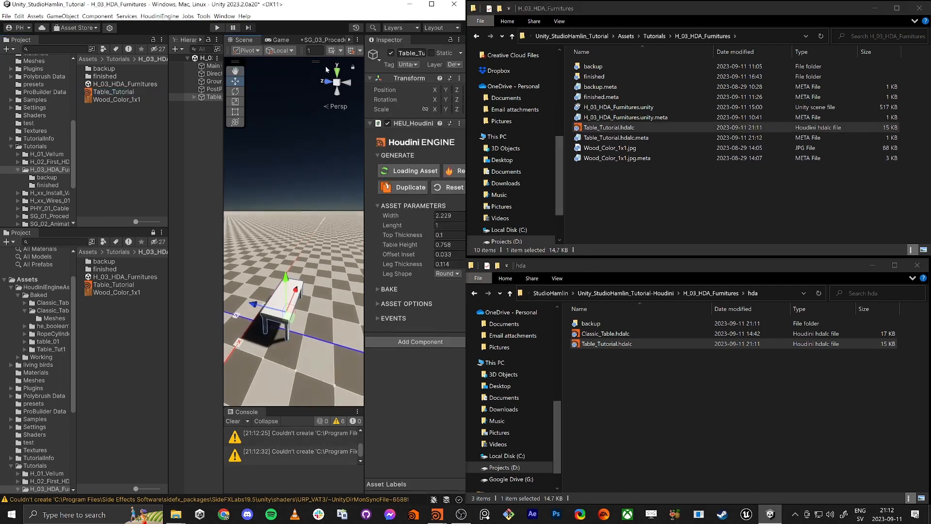
mouse_move(321, 5)
mouse_down()
mouse_move(326, 23)
mouse_move(326, 1)
mouse_up()
alt+drag(596, 349, 574, 306)
right_drag(573, 307, 427, 301)
drag(447, 301, 217, 308)
Set the table's Width to about 2.36, Lenght 2.04, Top Thickness 0.12, Table Height 0.54 and Offset Inset 0.11
drag(896, 216, 892, 226)
click(883, 234)
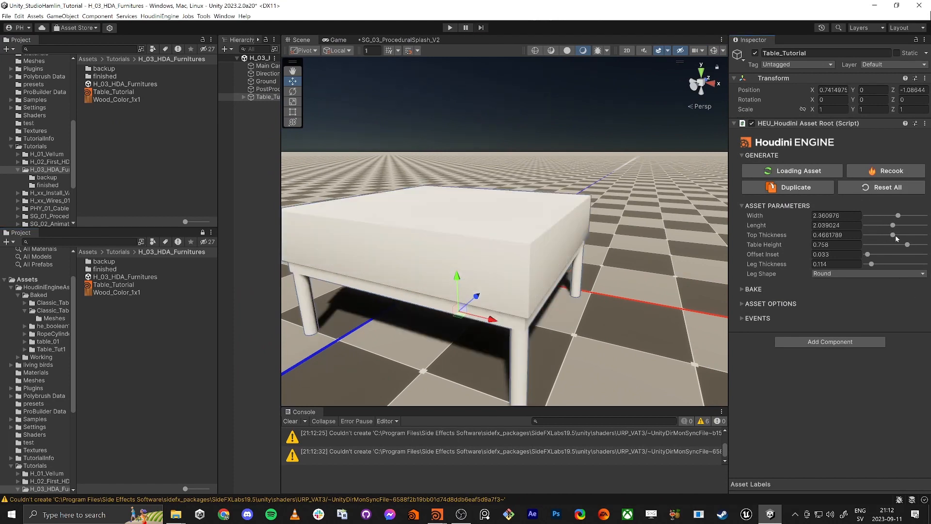
drag(891, 243, 875, 255)
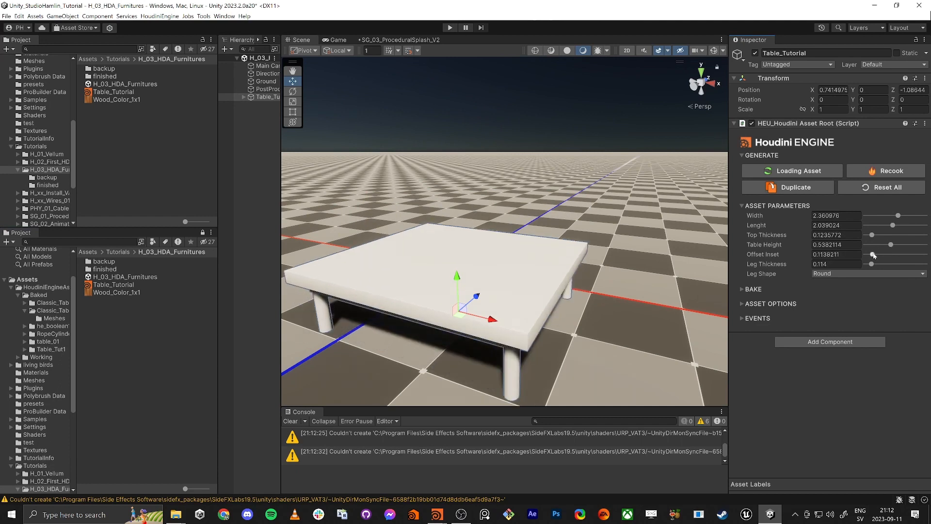
Test the table's Leg Shape by switching it to Square and back to Round
click(858, 274)
click(834, 296)
click(847, 274)
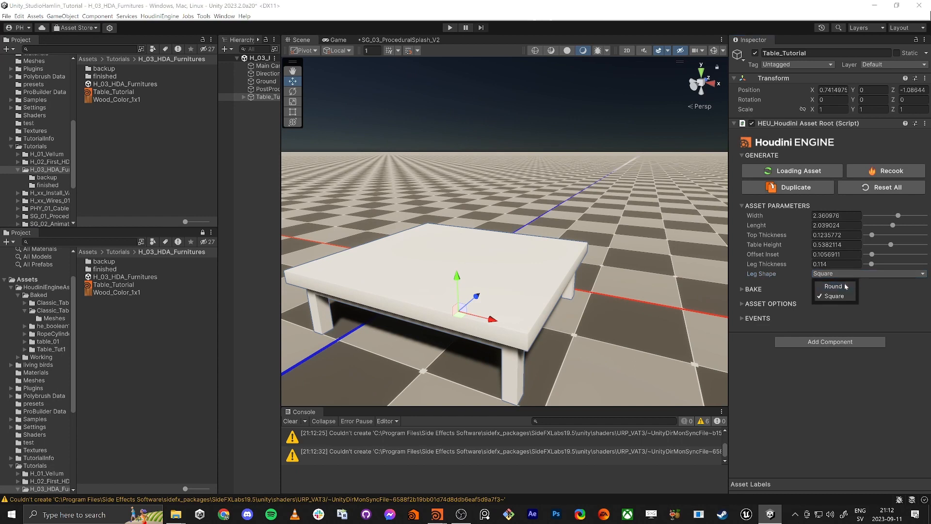
click(845, 287)
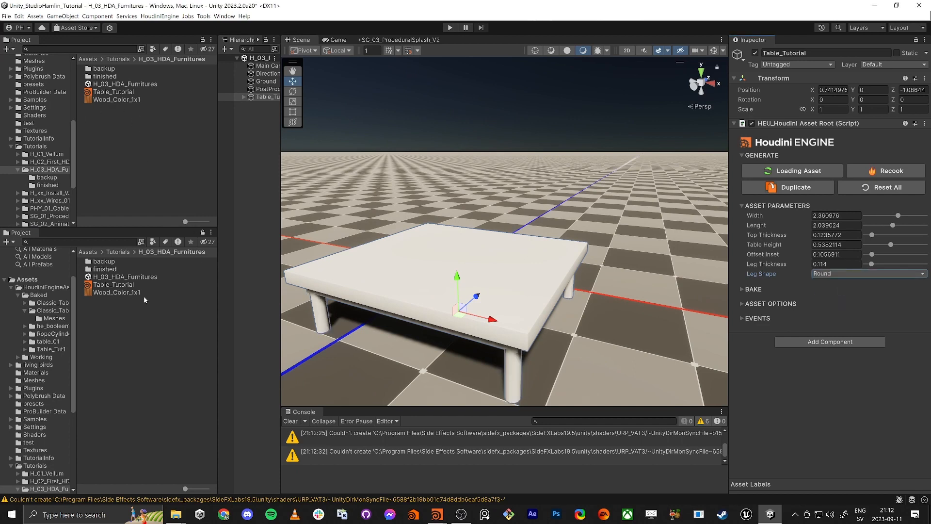
Find the SG_05_ProceduralWood material in the Tutorials folder and assign it to the table in the scene
scroll(32, 121, up, 3)
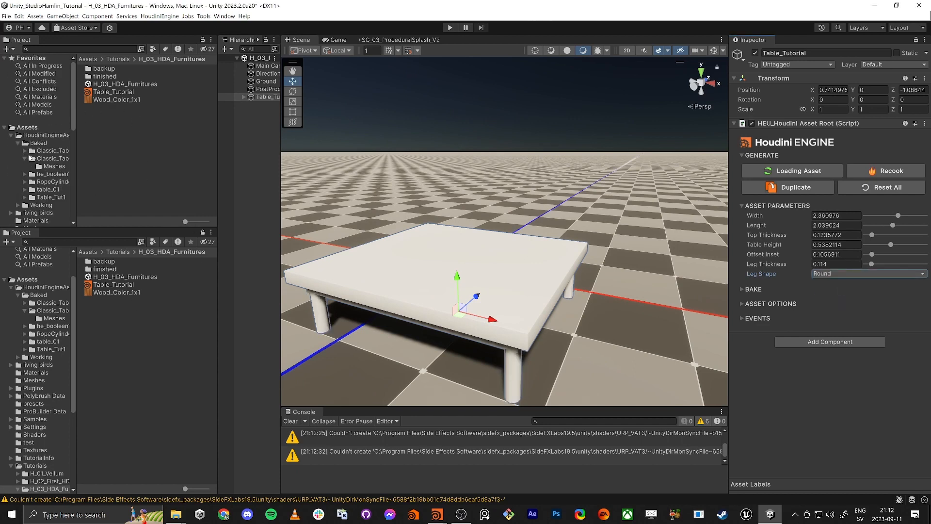
scroll(29, 156, up, 3)
click(32, 134)
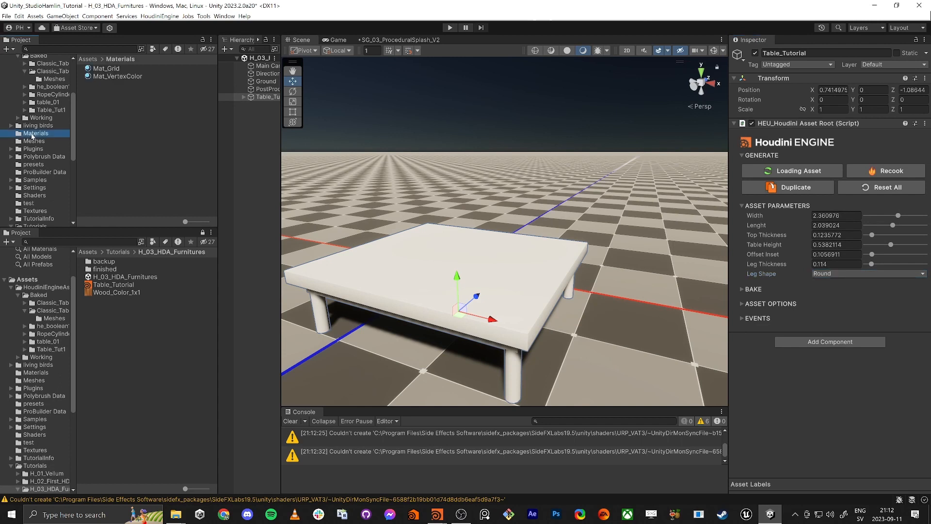
scroll(32, 136, down, 6)
click(39, 158)
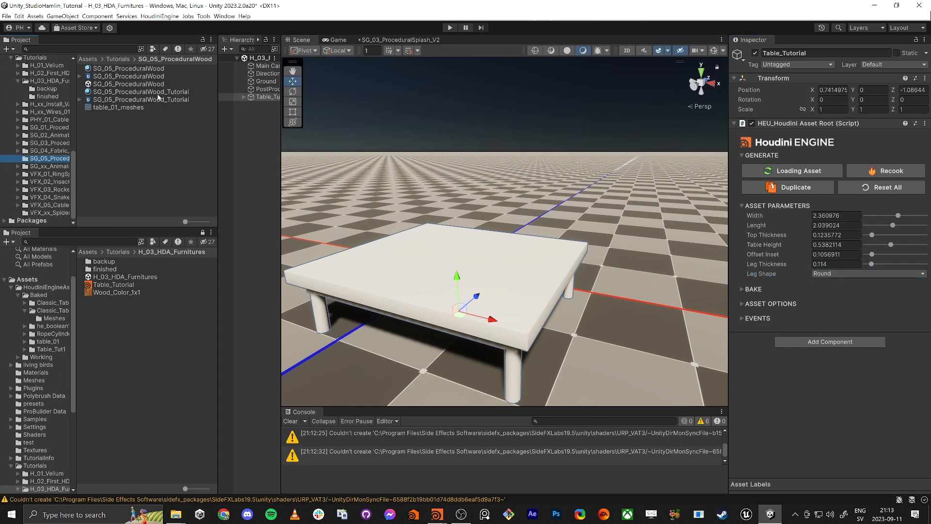
drag(112, 69, 428, 274)
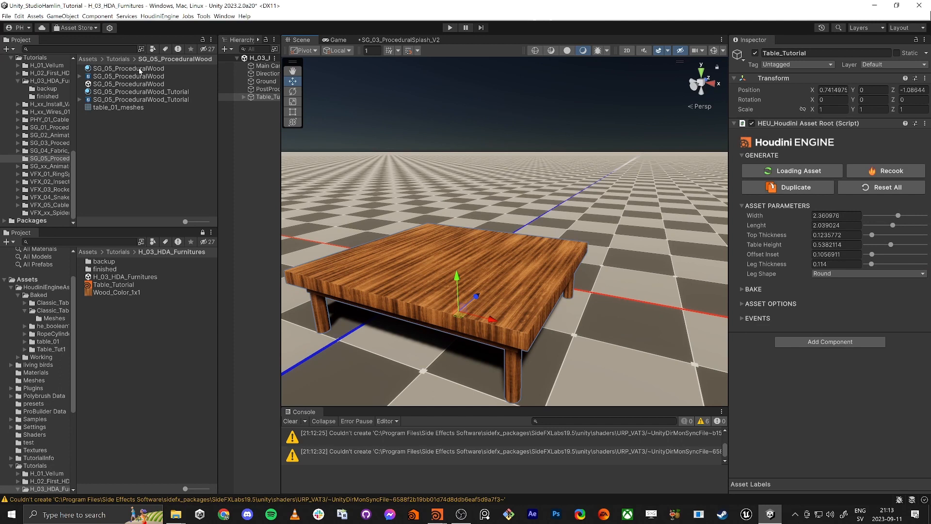
Adjust the SG_05_ProceduralWood material's wiggle and smoothness properties and set its Color Light to AB988A
click(129, 69)
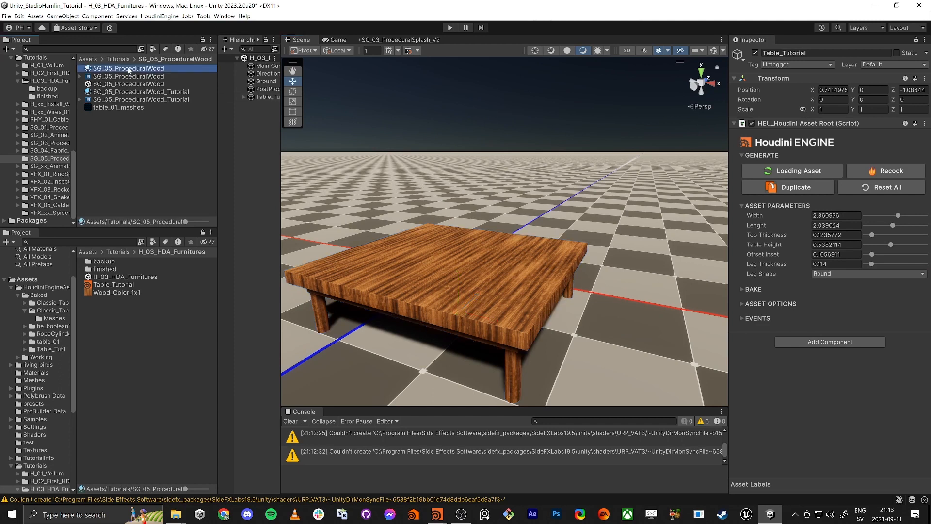
key(w)
right_drag(461, 233, 496, 248)
key(w)
drag(847, 197, 859, 216)
click(852, 226)
click(868, 177)
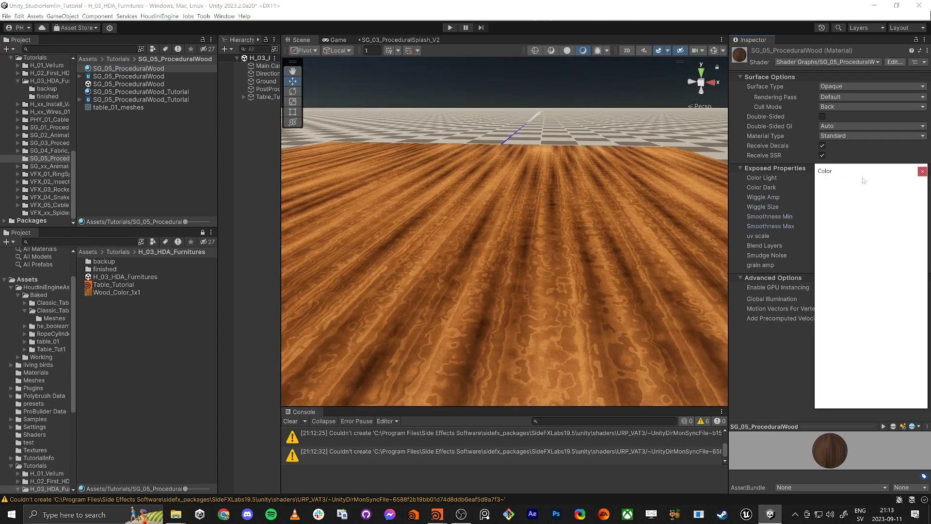
drag(866, 272, 855, 245)
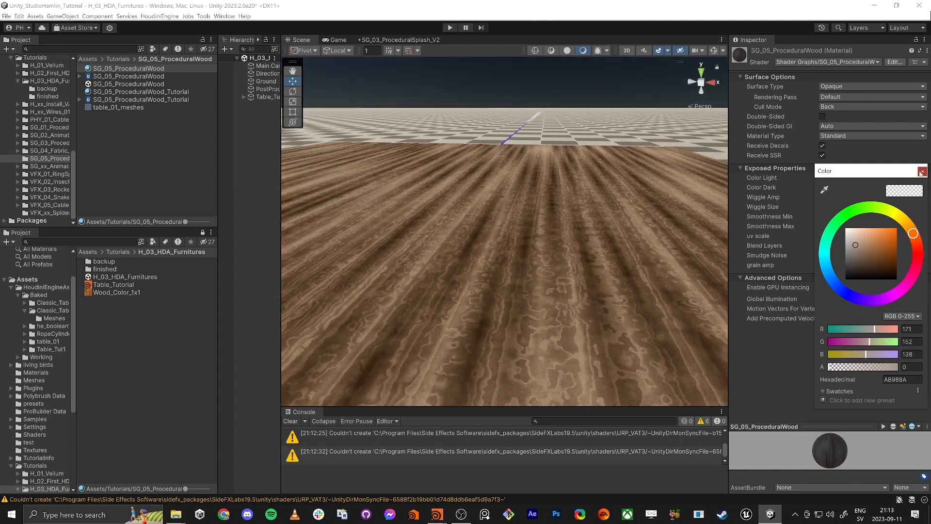
Close the colour picker and undo the recent colour, wiggle and smoothness changes on the SG_05_ProceduralWood material
click(922, 171)
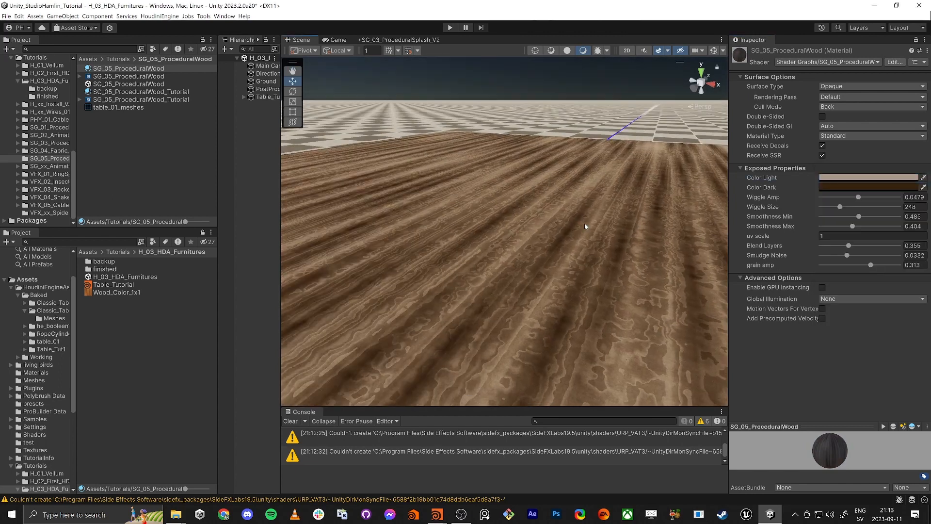
key(ctrl+z)
key(ctrl+z)
key(ctrl+z)
key(ctrl+z)
key(ctrl+z)
key(ctrl+z)
key(ctrl+z)
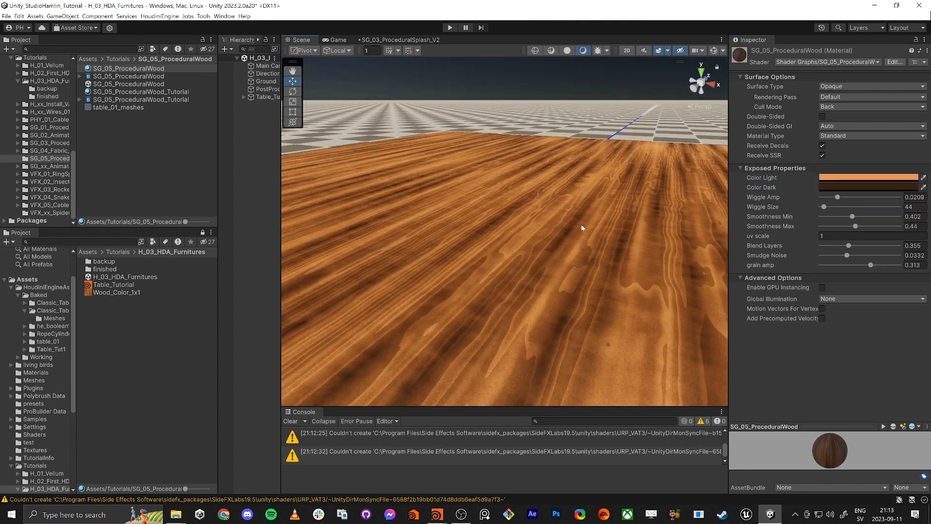
alt+drag(581, 224, 551, 236)
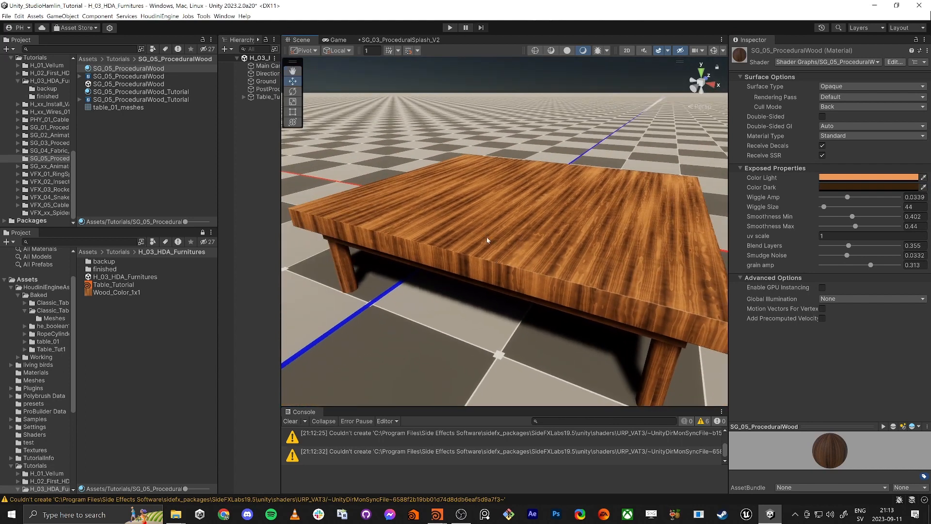
Place a second Table_Tutorial asset beside the first table at about X 3.14, Y 0.13 and assign it the SG_05_ProceduralWood material
drag(280, 147, 311, 135)
click(275, 99)
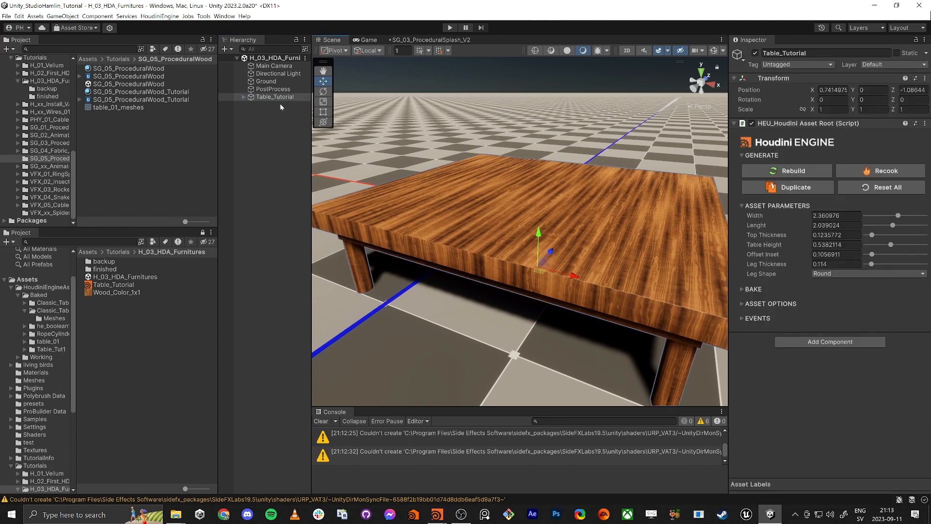
key(f)
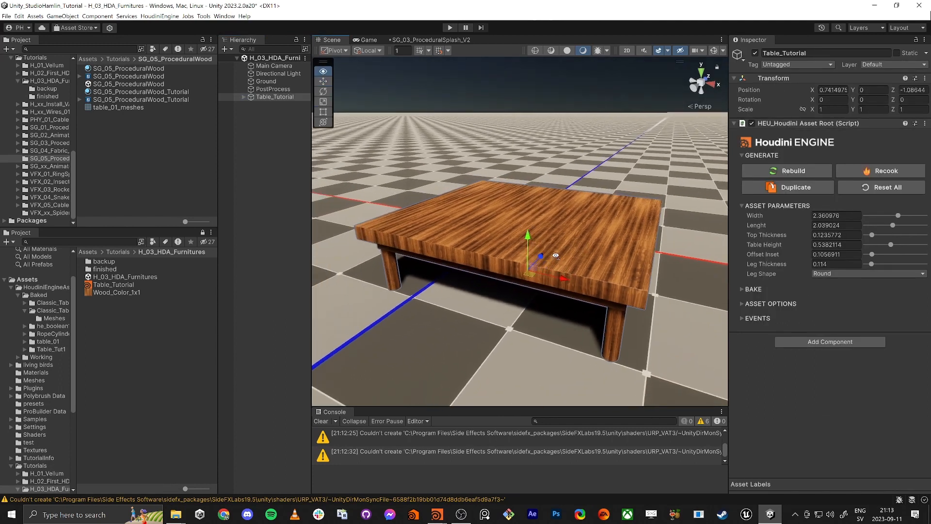
drag(257, 97, 289, 178)
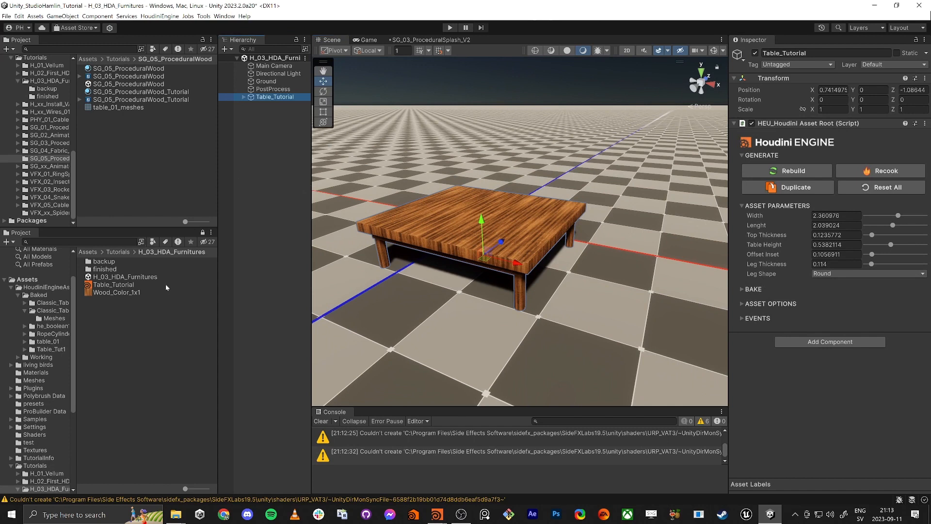
drag(124, 285, 622, 290)
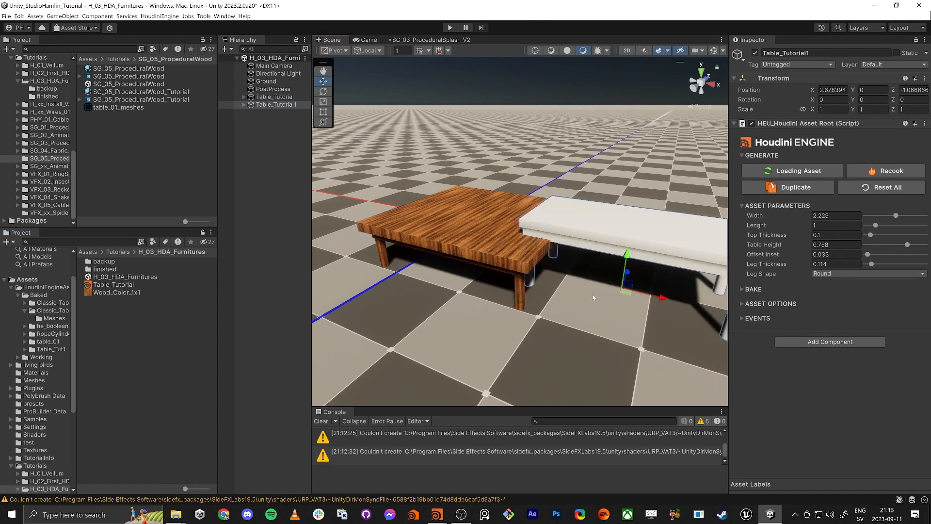
key(d)
right_drag(592, 298, 602, 302)
drag(570, 282, 612, 277)
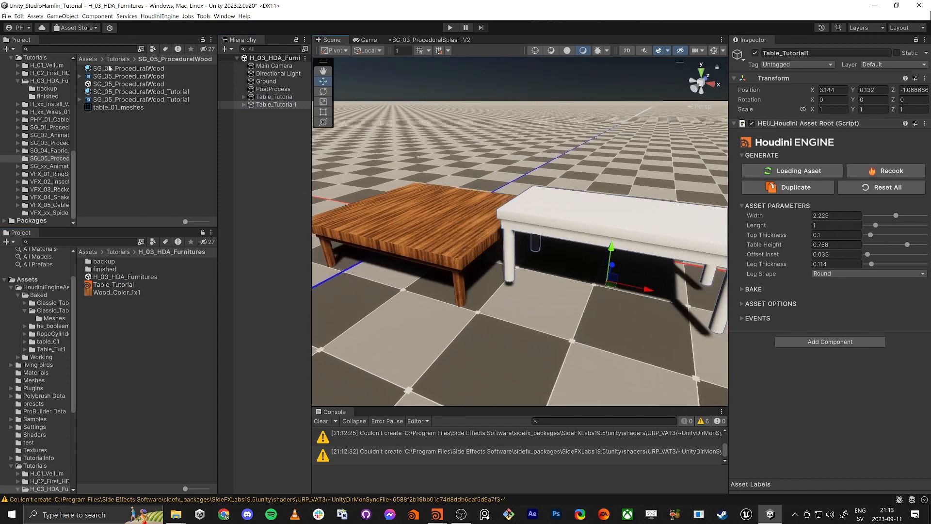
drag(109, 68, 584, 225)
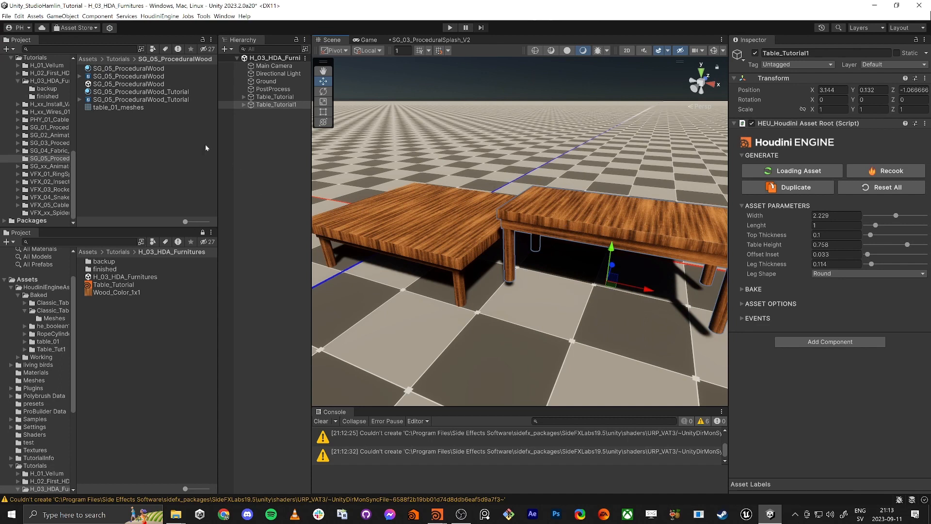
Copy the asset path of the SG_05_ProceduralWood material and switch to Houdini
click(155, 154)
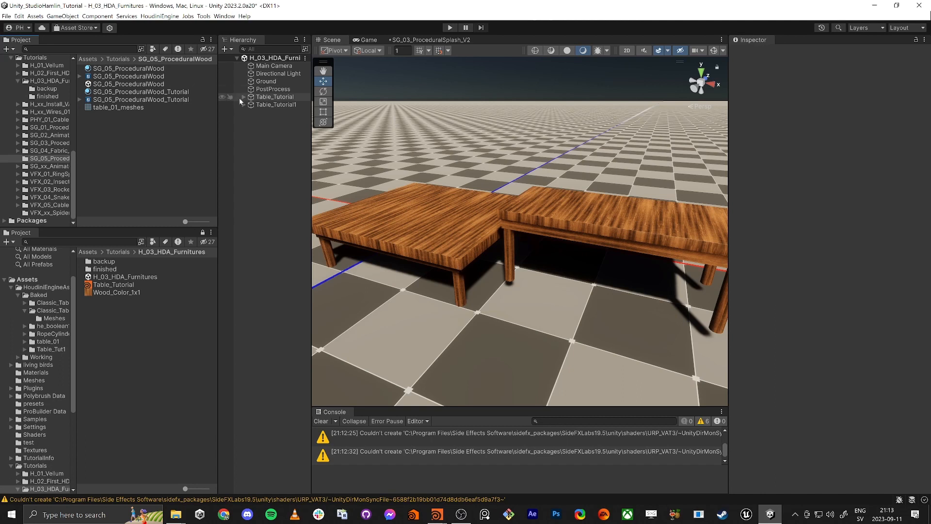
click(457, 208)
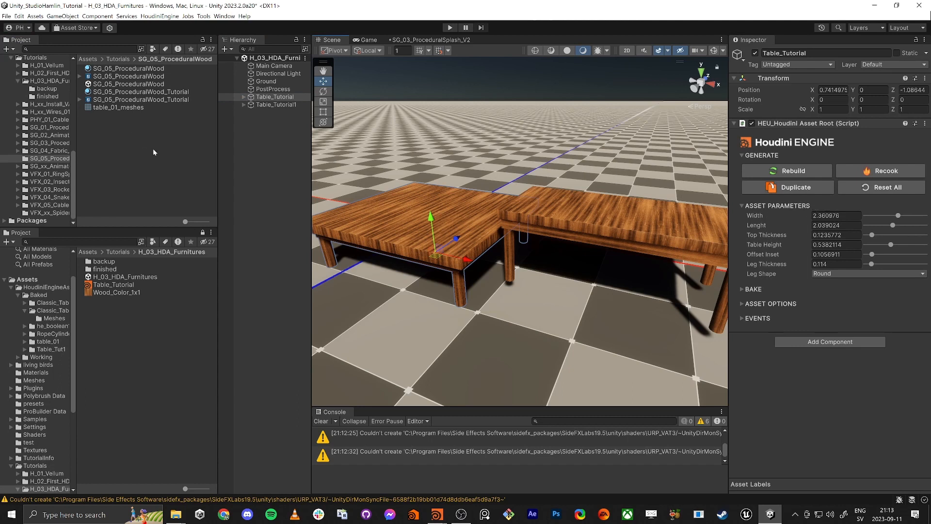
right_click(120, 70)
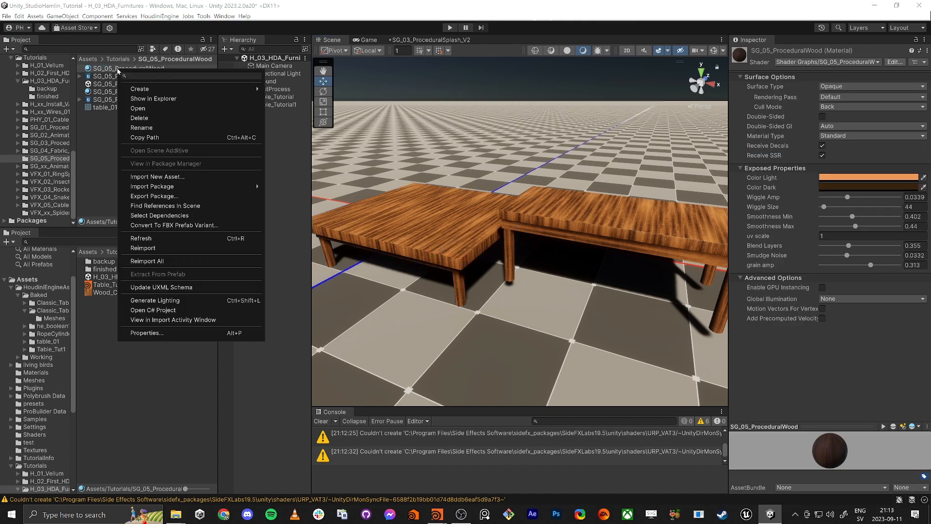
click(145, 138)
key(alt+Tab)
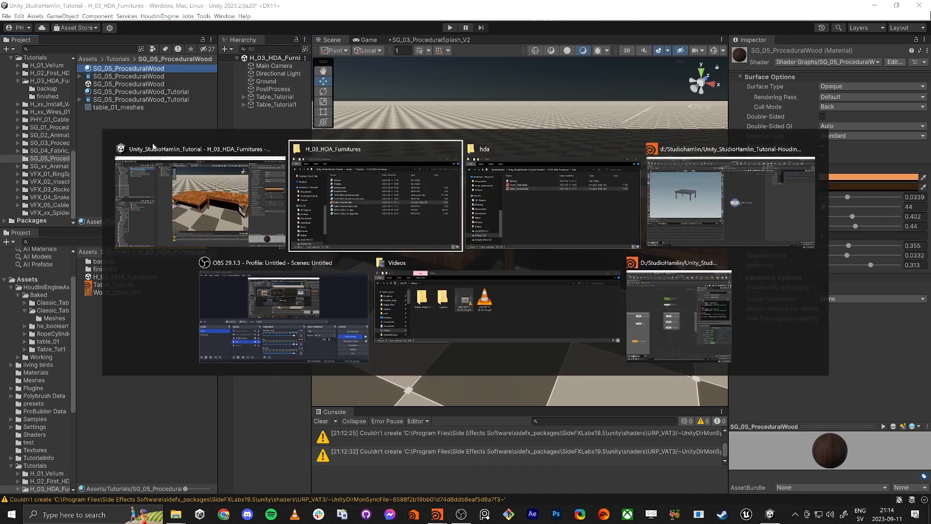
click(698, 212)
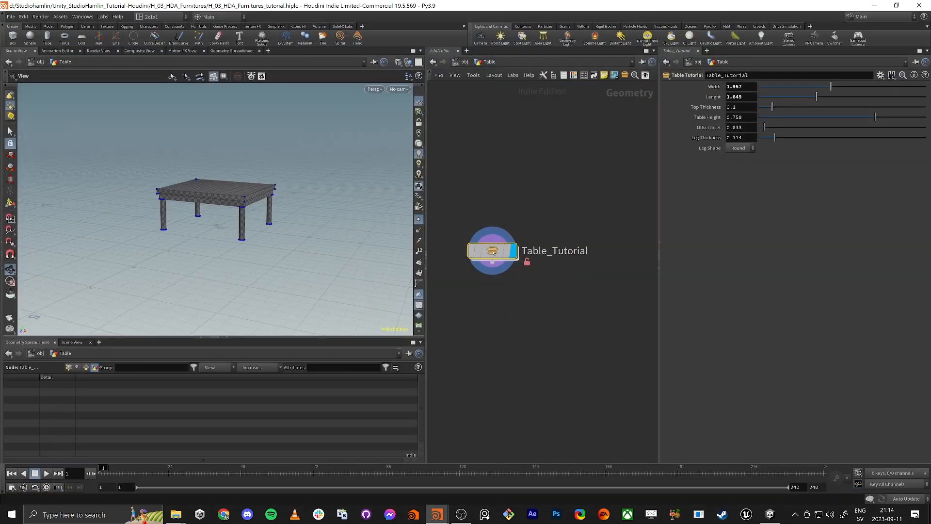
Widen the network editor pane and recentre the Table_Tutorial node in it
mouse_move(548, 292)
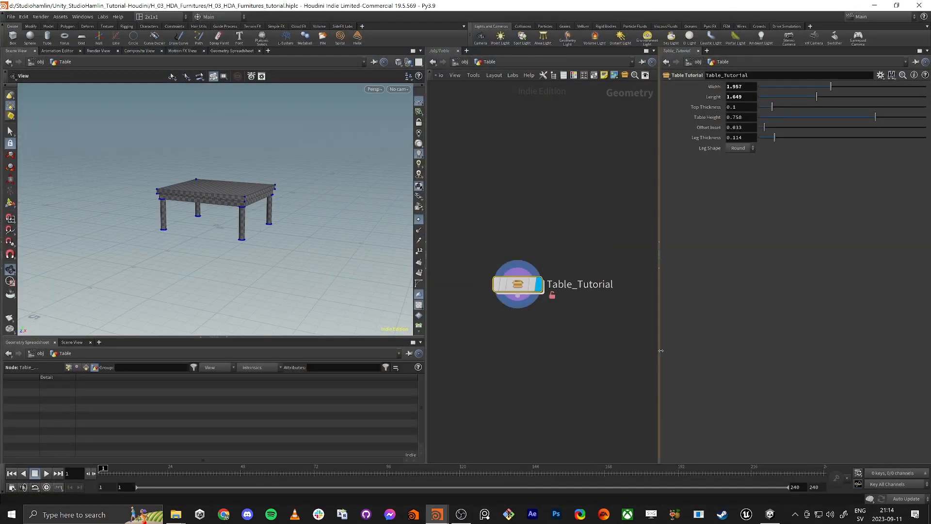
drag(659, 350, 755, 359)
middle_drag(569, 338, 498, 333)
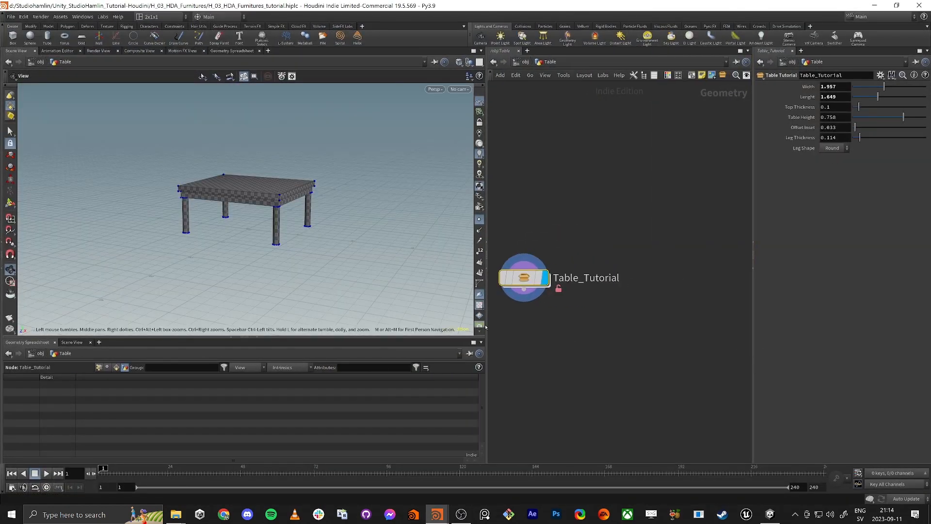
drag(486, 323, 428, 313)
middle_drag(504, 294, 536, 286)
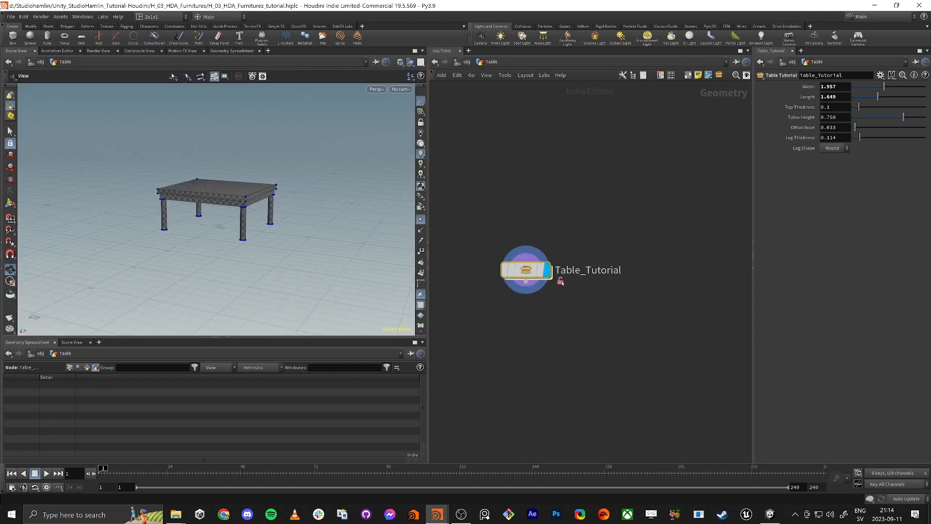
Lock the Table_Tutorial node by matching its current definition, look inside, and allow editing of its contents again
double_click(526, 269)
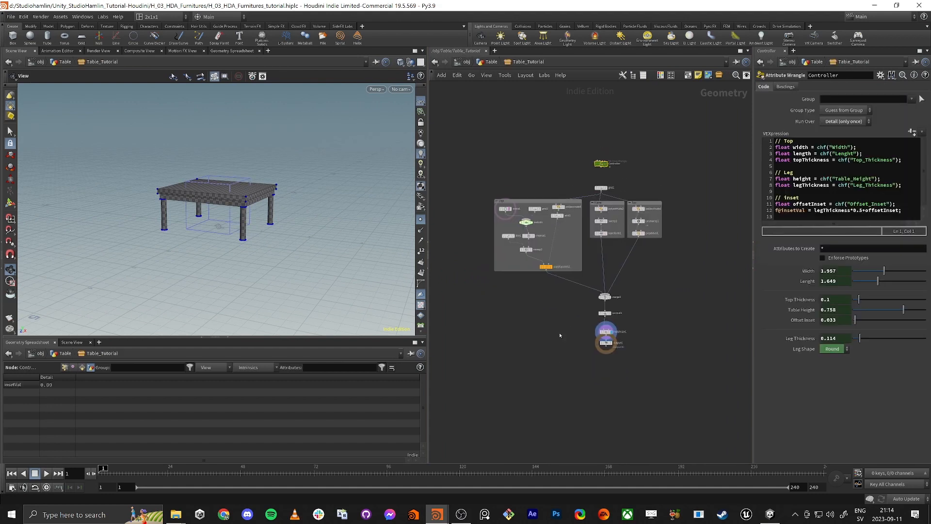
key(u)
right_click(522, 274)
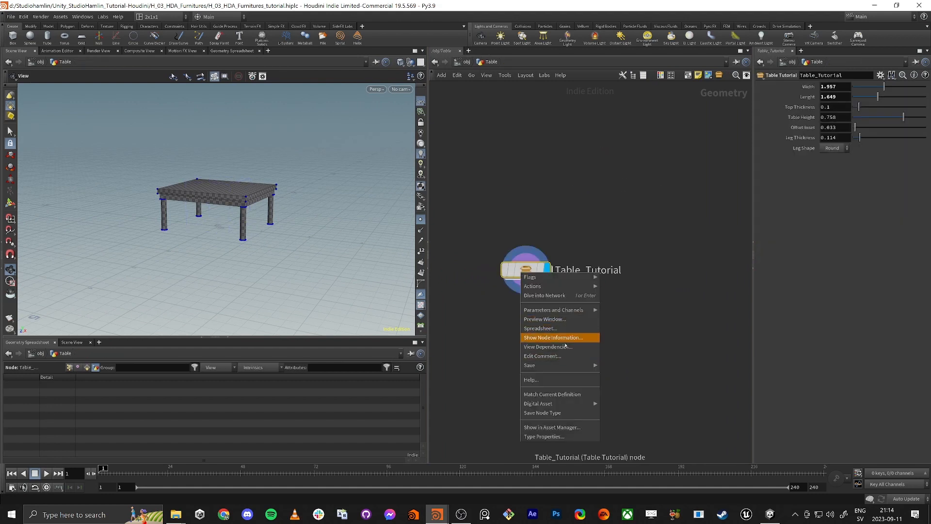
click(559, 394)
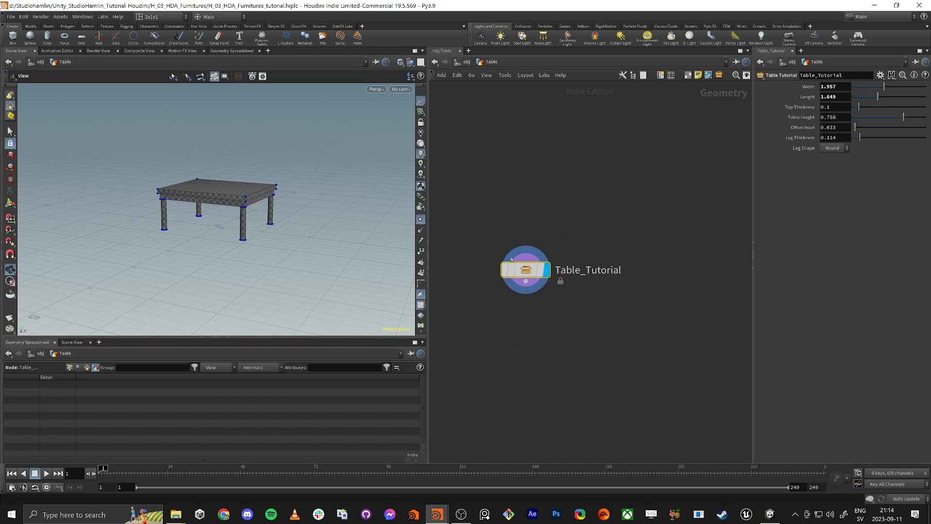
double_click(523, 271)
drag(603, 297, 603, 291)
key(u)
right_click(526, 270)
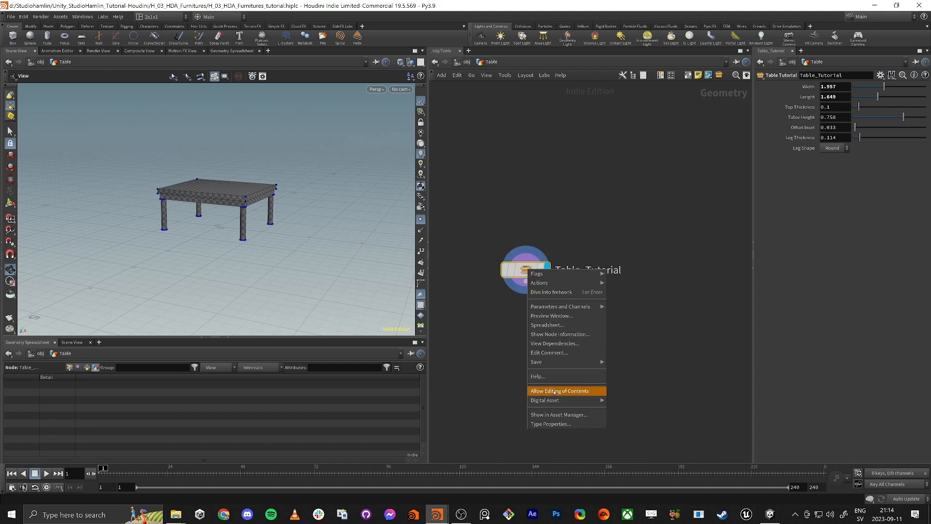
click(571, 392)
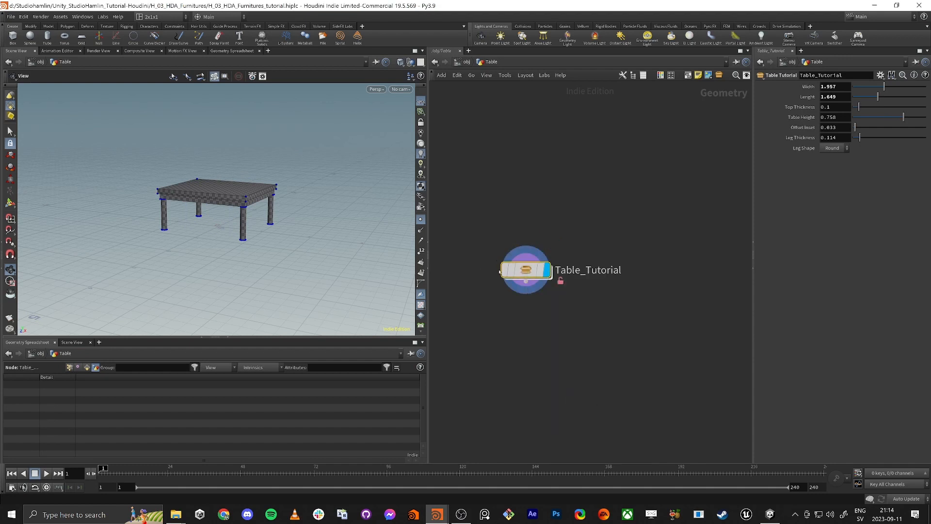
Inside Table_Tutorial, insert an Attribute Wrangle between matchsize1 and output0, moving output0 further down to make room
key(i)
scroll(615, 386, up, 5)
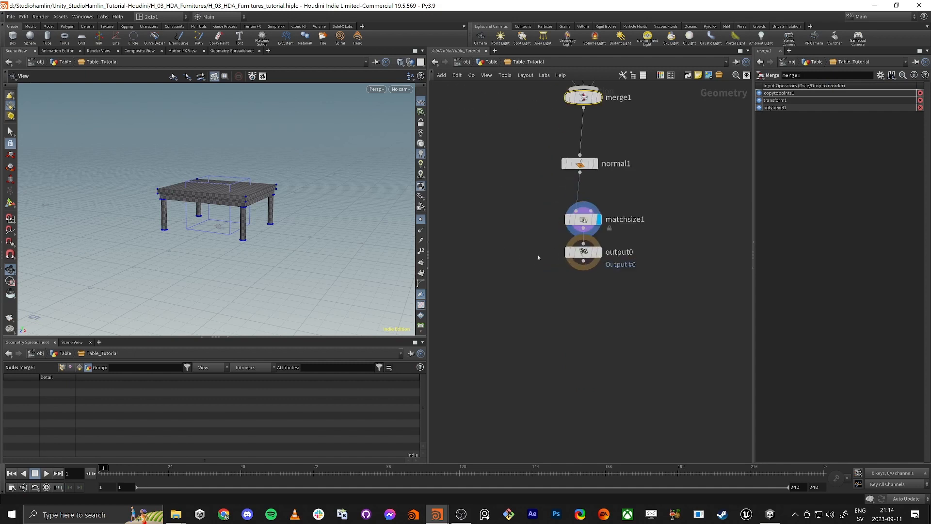
drag(571, 247, 572, 366)
key(Tab)
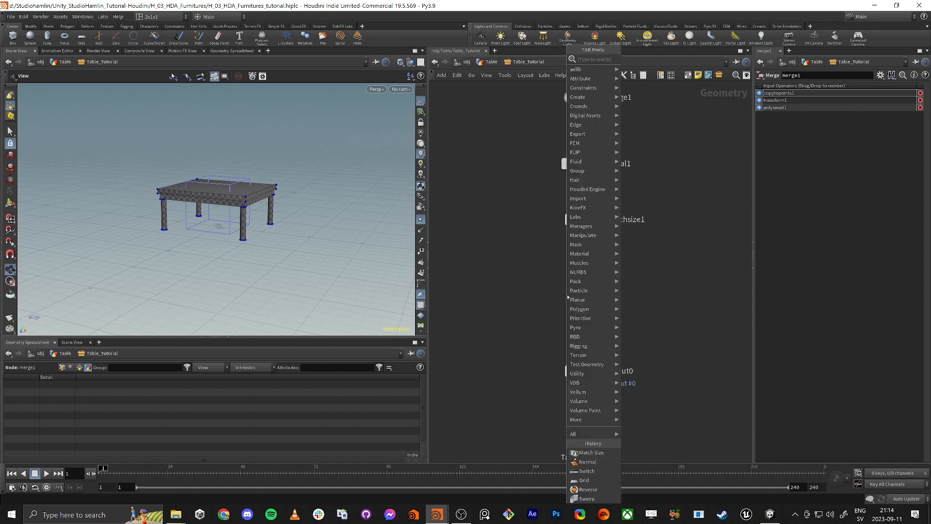
text(wran)
key(Return)
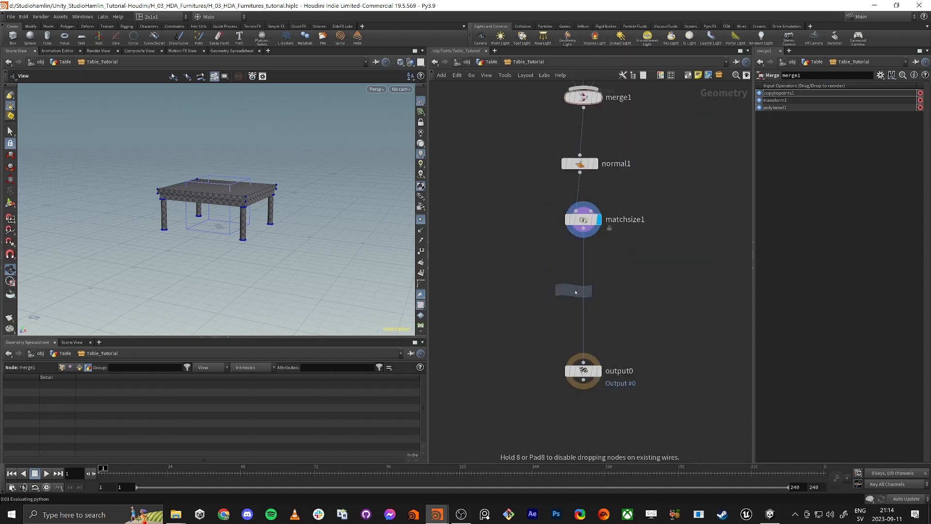
click(592, 294)
Rename the new Attribute Wrangle node to unity_material
click(640, 292)
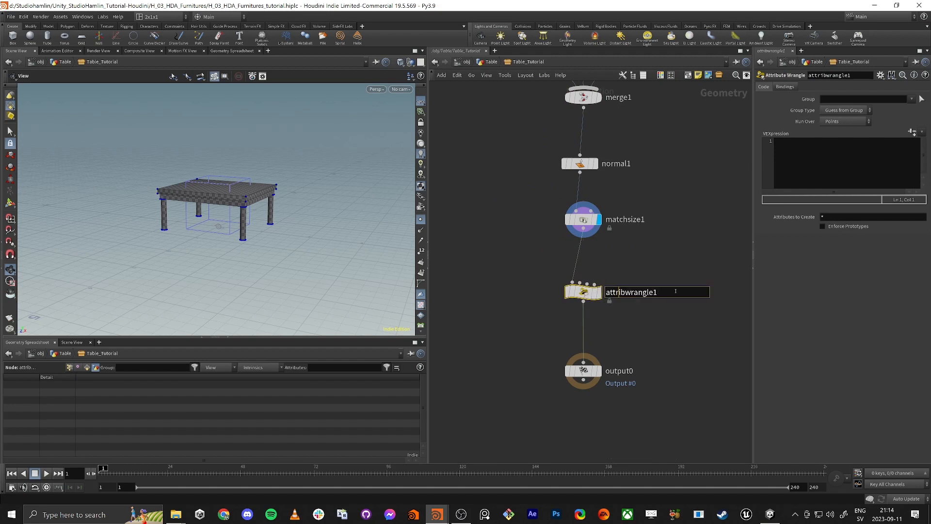
drag(675, 292, 387, 276)
text(unity_materia_l)
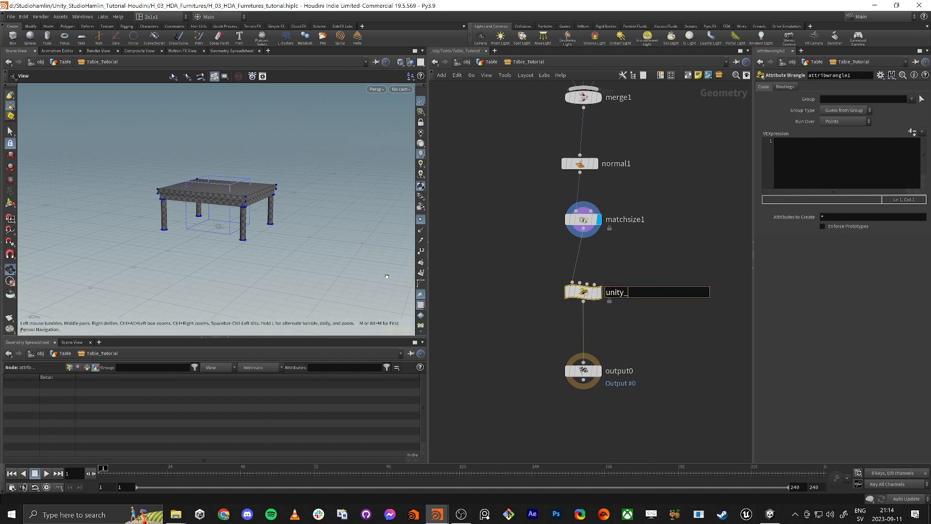
key(BackSpace)
key(BackSpace)
text(k)
key(Return)
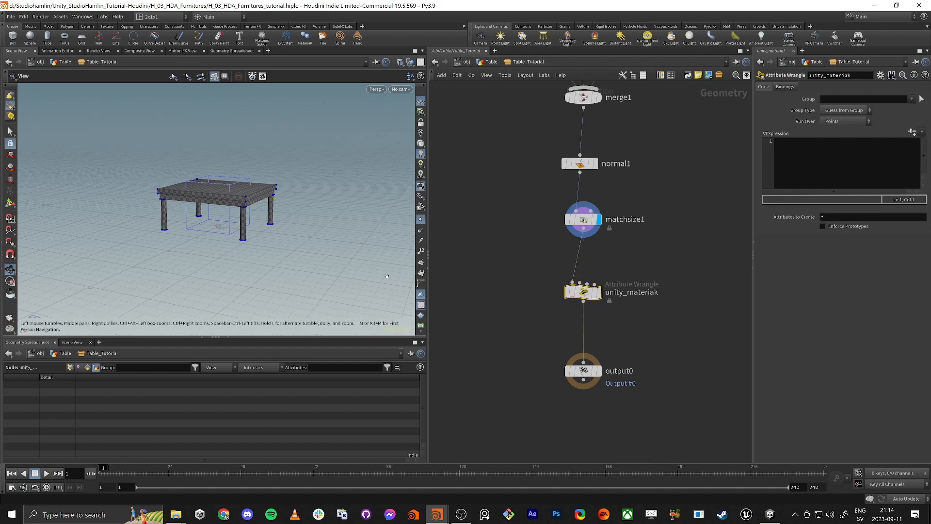
click(653, 292)
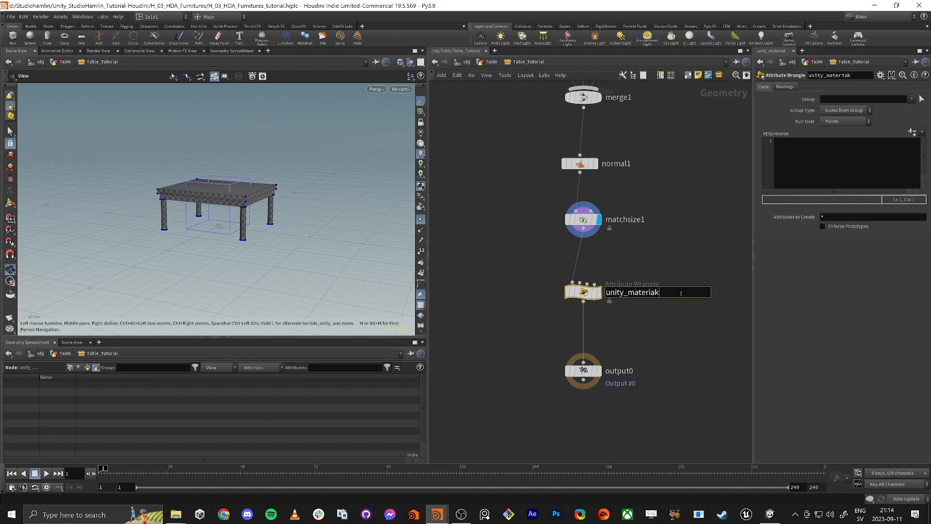
key(BackSpace)
text(l)
key(Return)
click(672, 294)
text(sfsdf)
drag(661, 293, 701, 283)
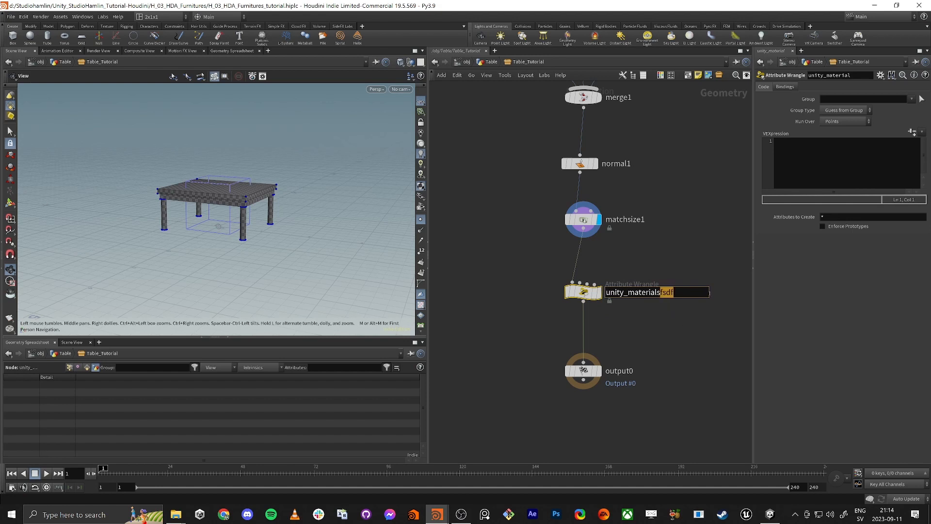
key(BackSpace)
key(BackSpace)
key(Return)
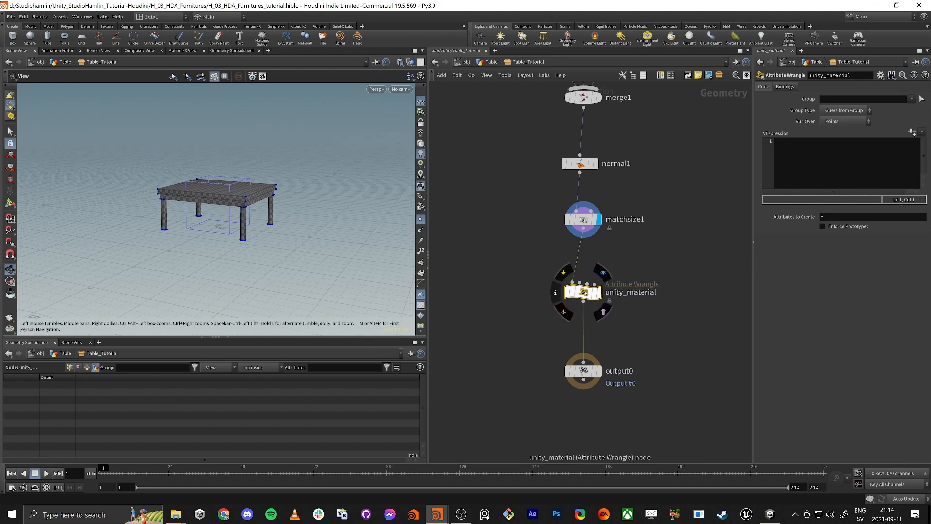
Set the unity_material wrangle to run over Primitives and write the VEX line s@unity_material = chs("");
click(848, 121)
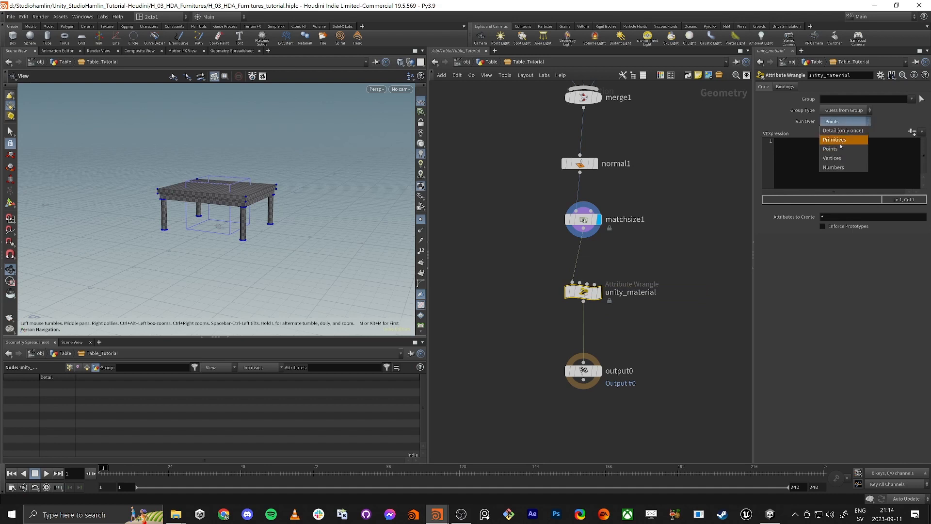
click(841, 140)
click(834, 155)
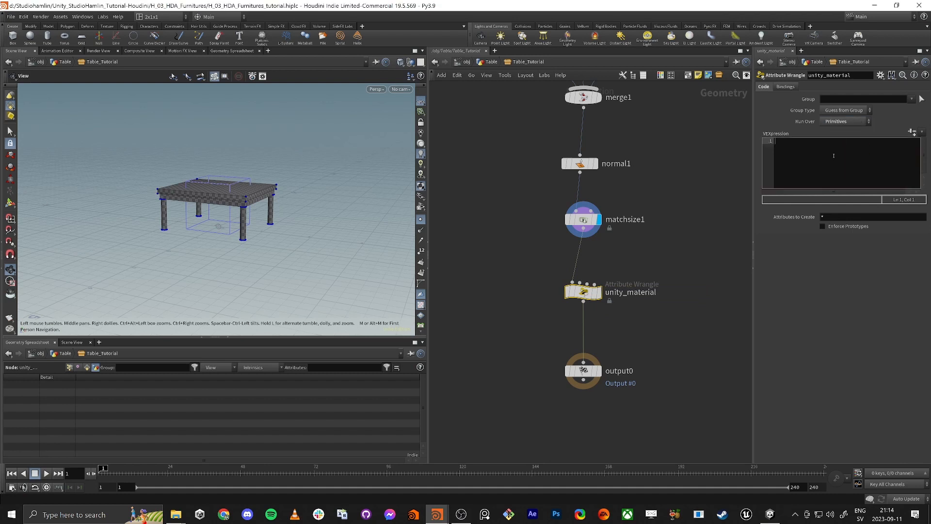
text(s@)
text(unity_)
text(materila)
text(al = chf()
key(BackSpace)
key(BackSpace)
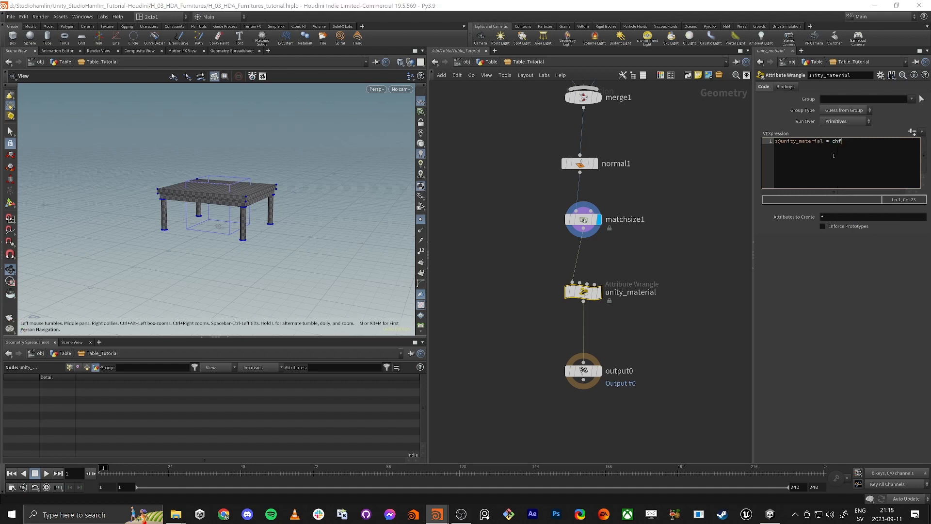
key(BackSpace)
key(BackSpace)
text(s("");)
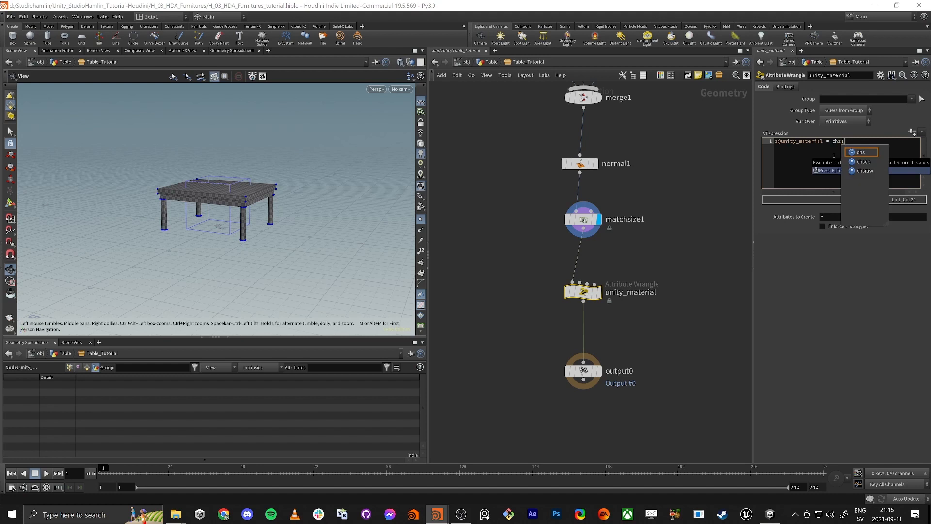
Enter Material as the channel name inside the chs() call of the VEX line
key(Left)
key(Left)
key(Left)
text(Matera)
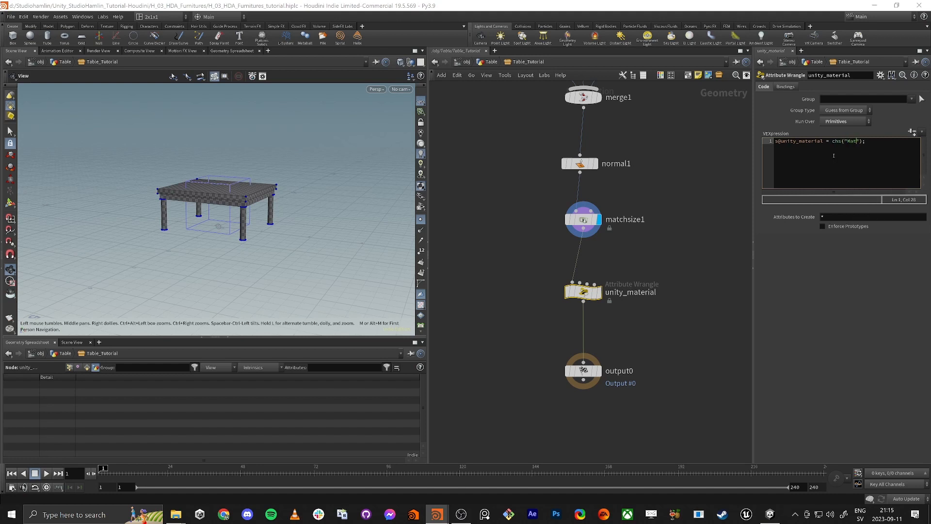
key(BackSpace)
text(ial)
key(Return)
key(BackSpace)
drag(822, 142, 782, 147)
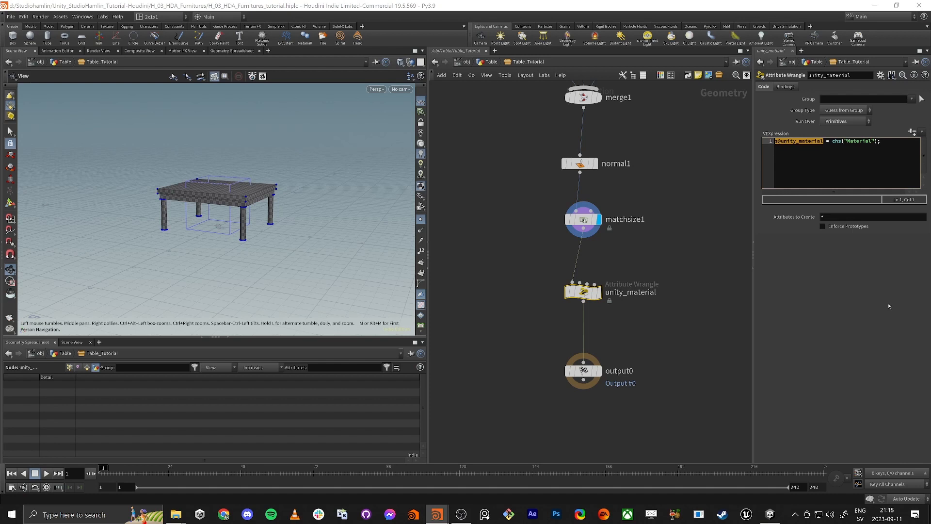
Create the wrangle's Material parameter from the code and set it to Assets/Tutorials/SG_05_ProceduralWood/SG_05_ProceduralWood.mat, widening the parameter pane
click(912, 132)
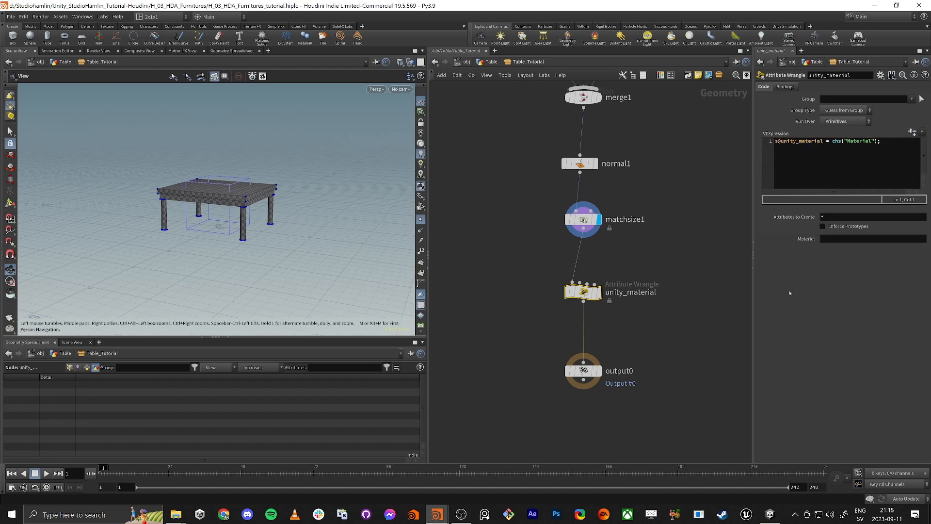
click(830, 239)
key(ctrl+v)
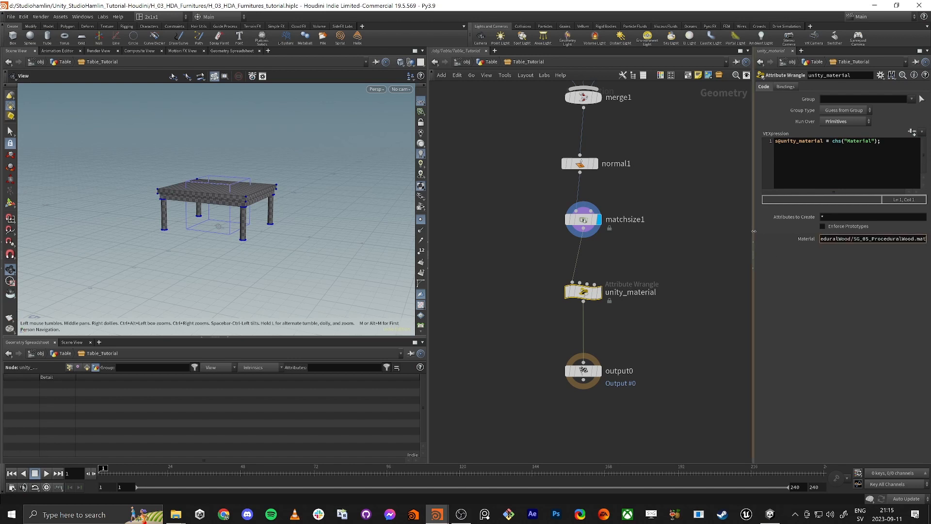
drag(753, 250, 576, 250)
drag(831, 239, 596, 234)
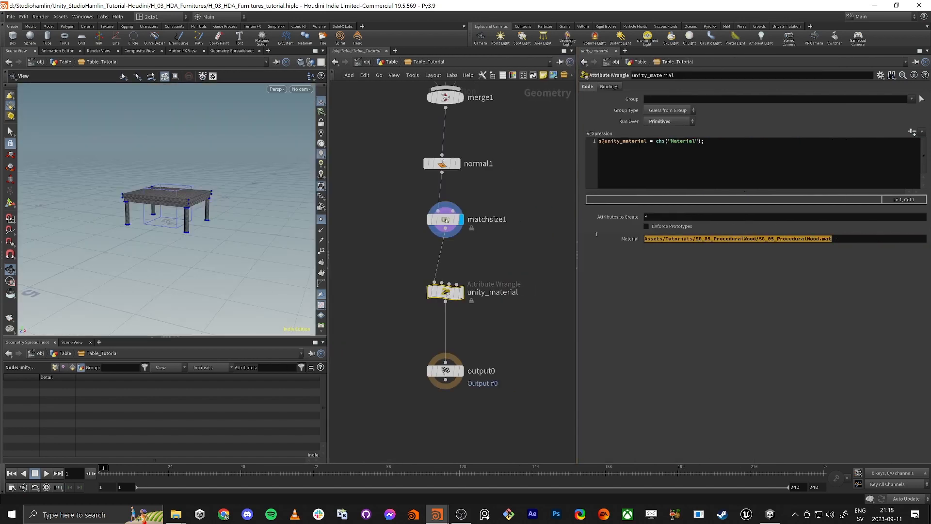
Switch to Unity, copy the path of the SG_05_ProceduralWood material asset, and return to Houdini
key(alt+Tab)
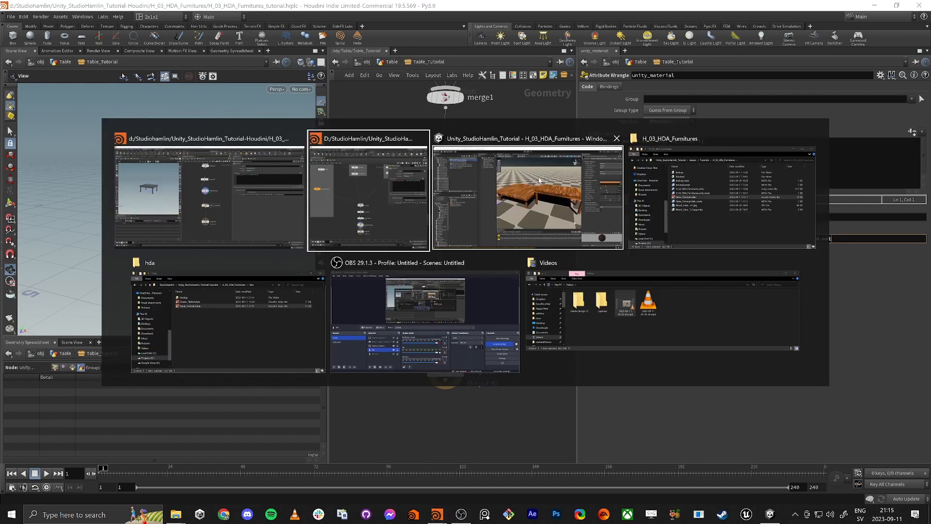
right_click(128, 72)
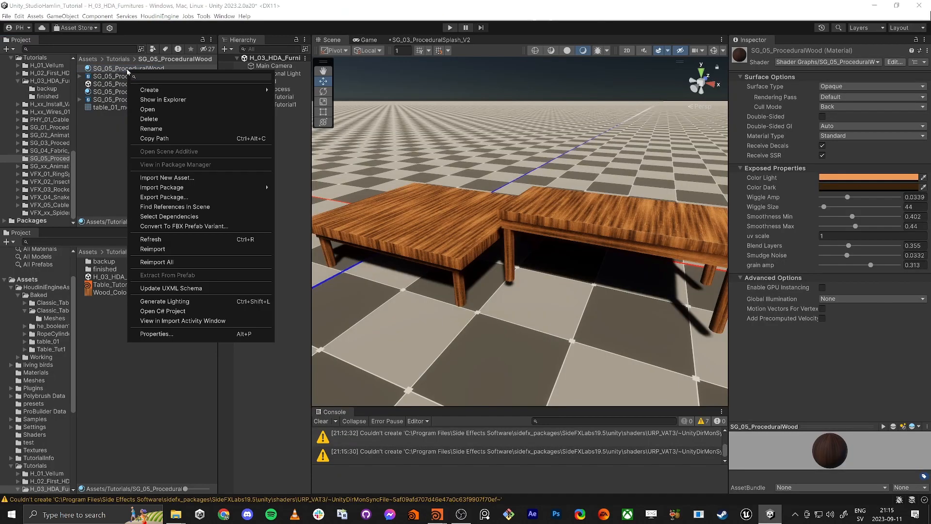
click(176, 139)
key(alt+Tab)
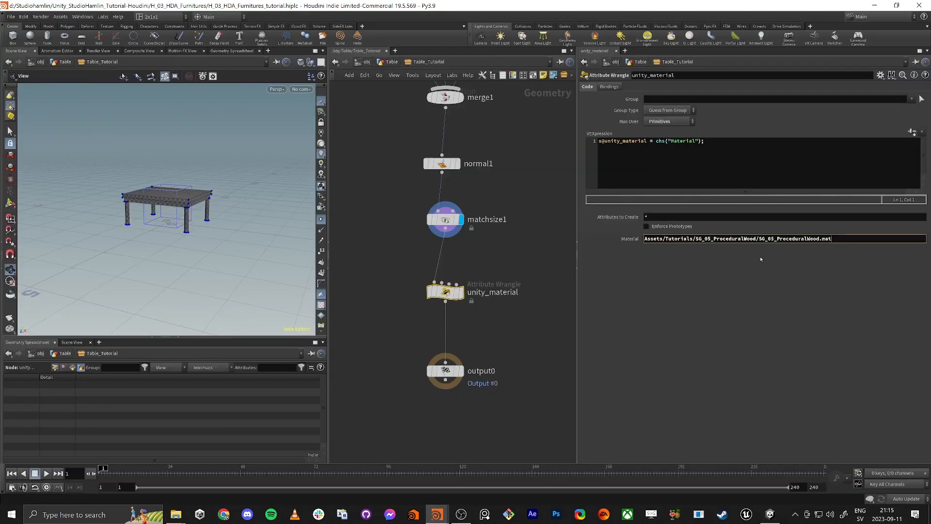
Go back up to the Table network and save the Table_Tutorial node type
scroll(522, 361, down, 3)
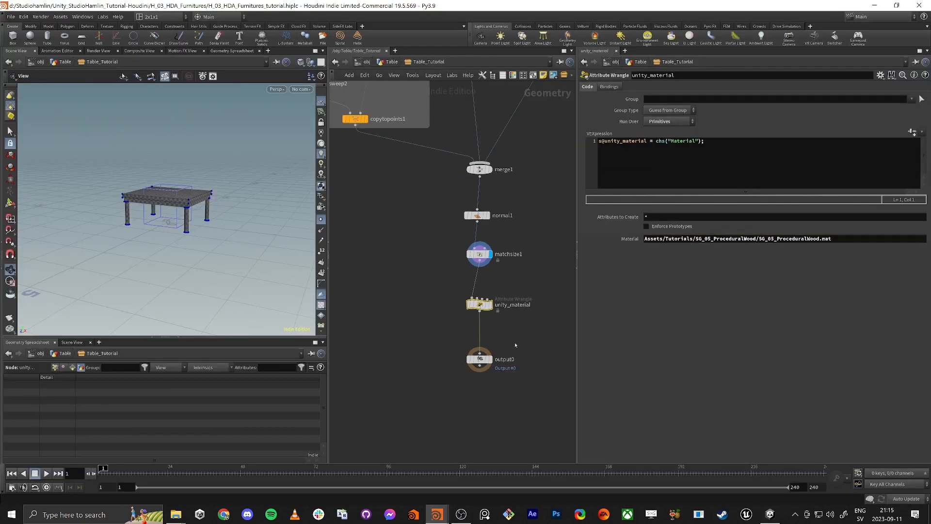
click(391, 62)
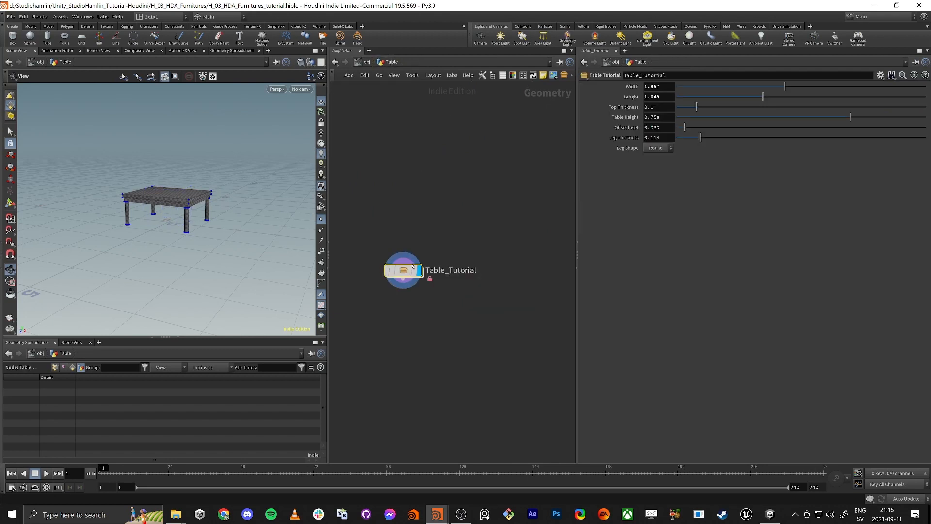
right_click(403, 268)
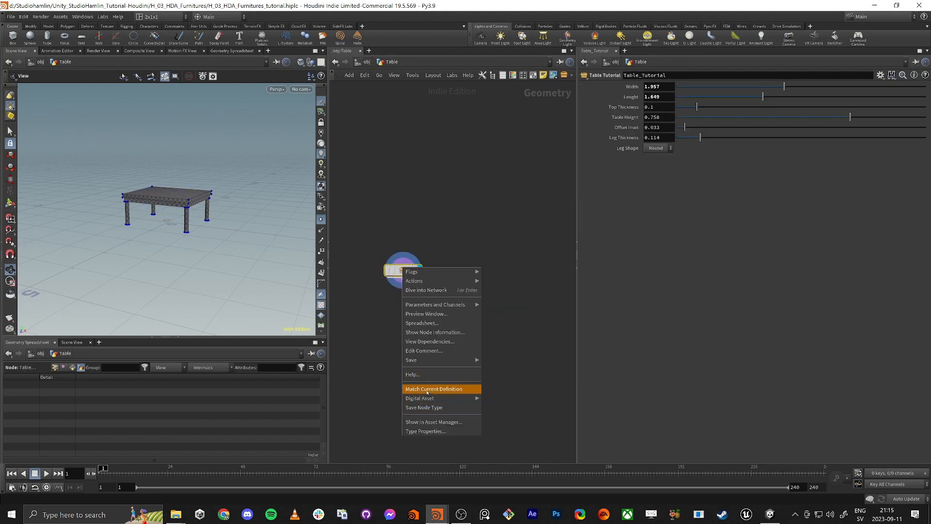
click(423, 408)
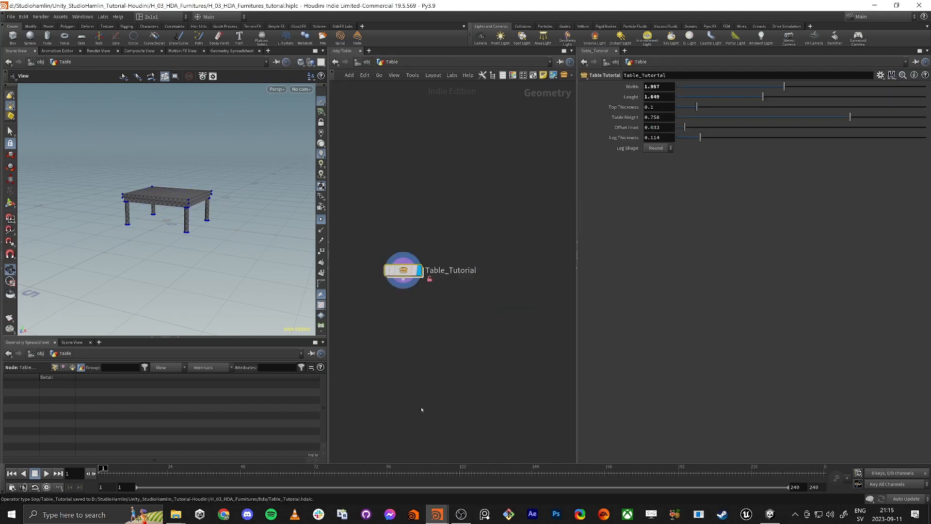
Switch to Unity, fit it to half the screen, and minimize Houdini to reach the two File Explorer folders
key(alt+Tab)
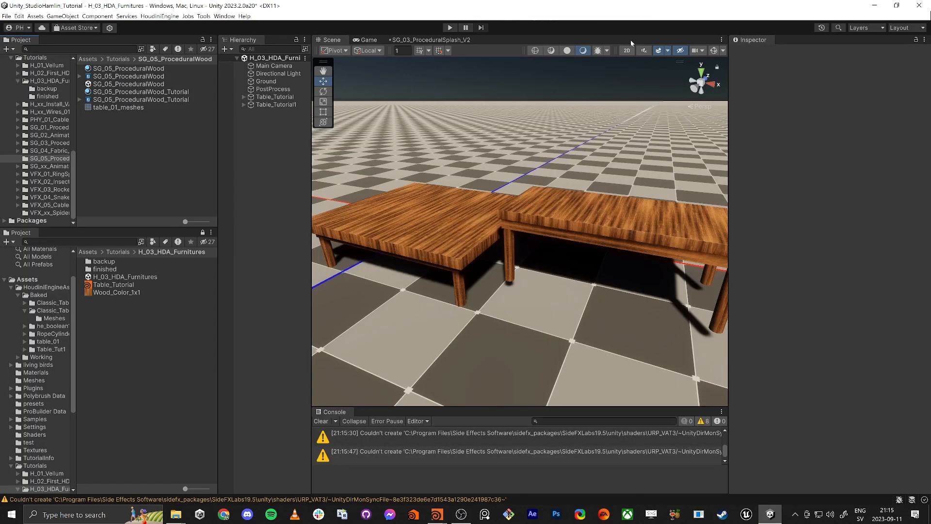
key(super+Left)
click(626, 172)
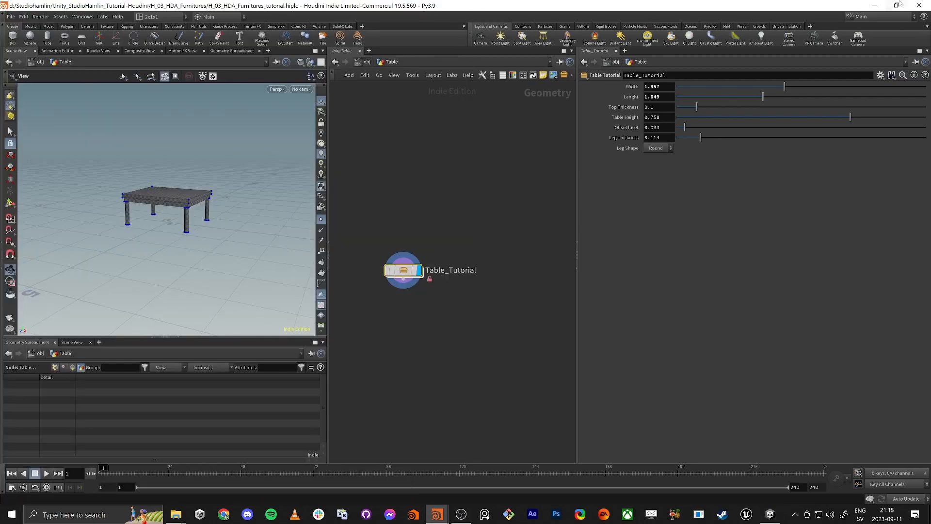
click(875, 5)
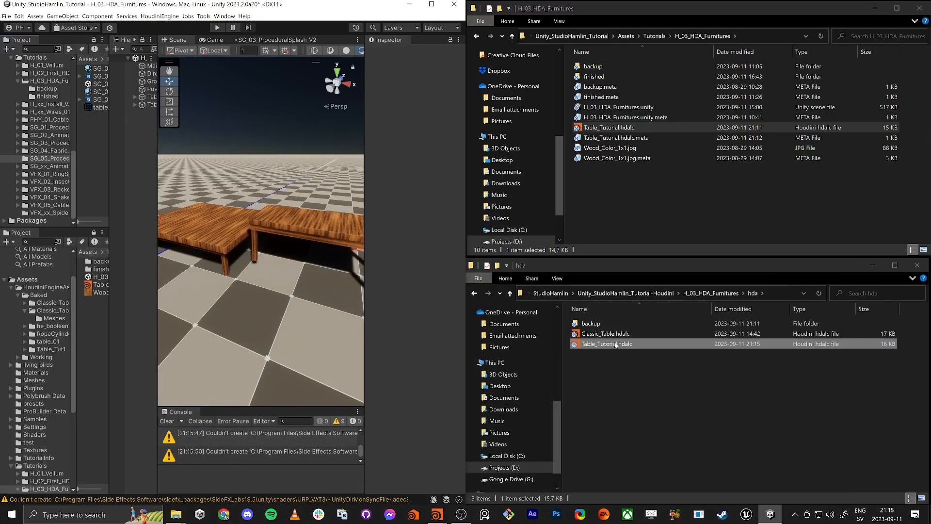
Copy Table_Tutorial.hdalc from the hda folder into Unity's H_03_HDA_Furnitures asset folder, replacing the existing file
click(598, 345)
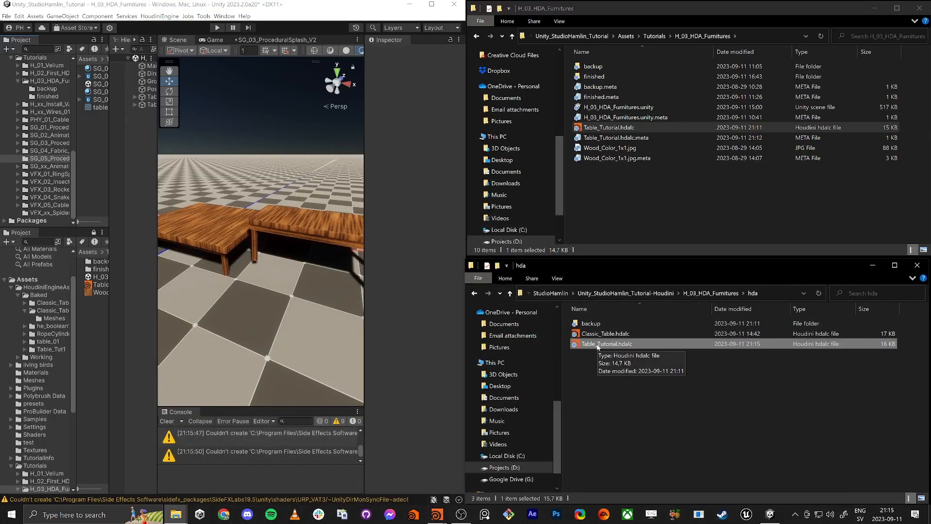
click(598, 346)
click(624, 387)
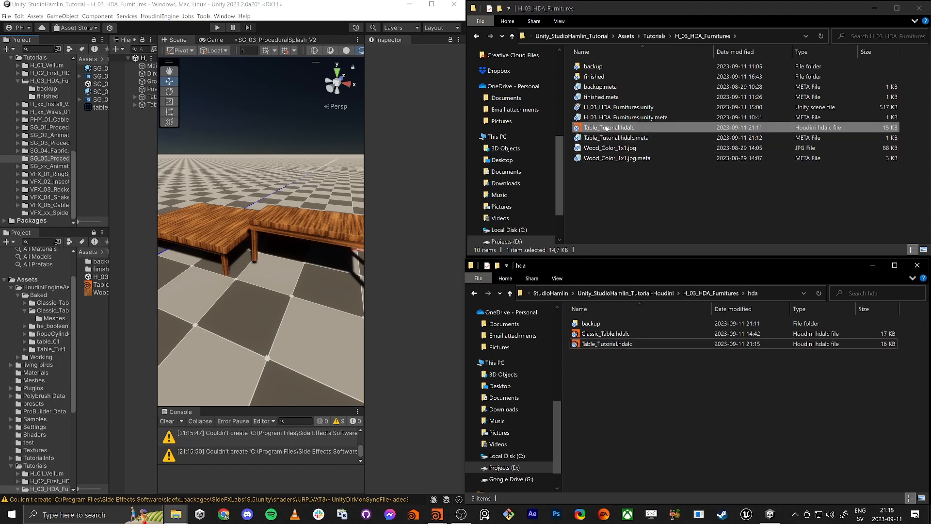
click(612, 344)
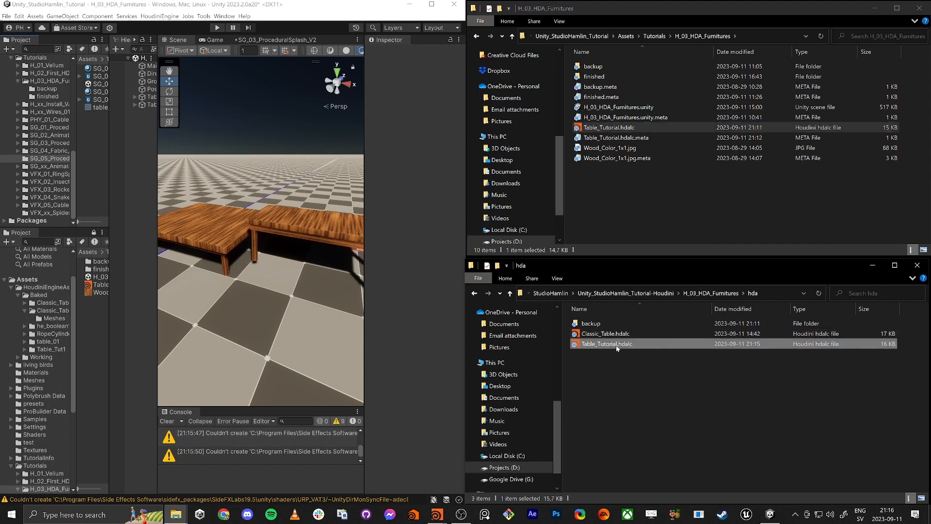
click(620, 208)
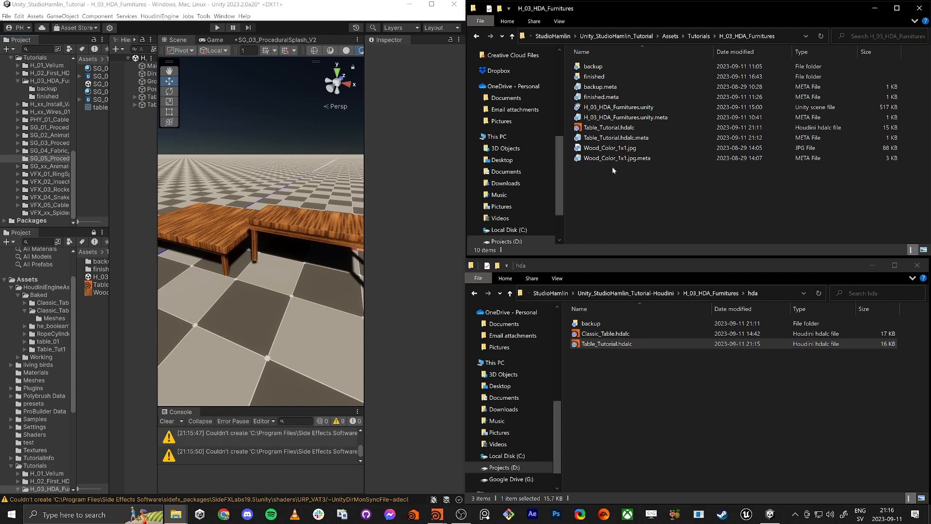
key(ctrl+v)
click(435, 257)
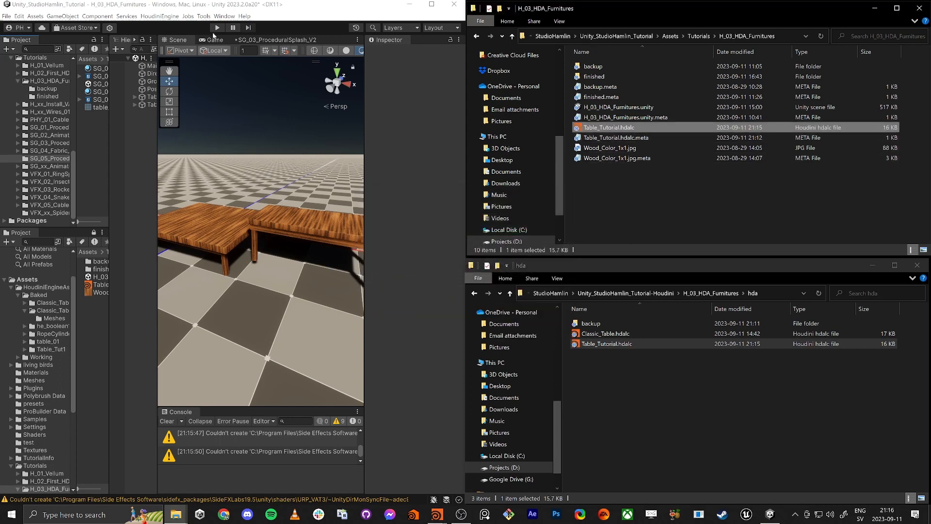
Maximize Unity and place a new instance of the updated Table_Tutorial asset in the scene behind the existing tables
double_click(248, 5)
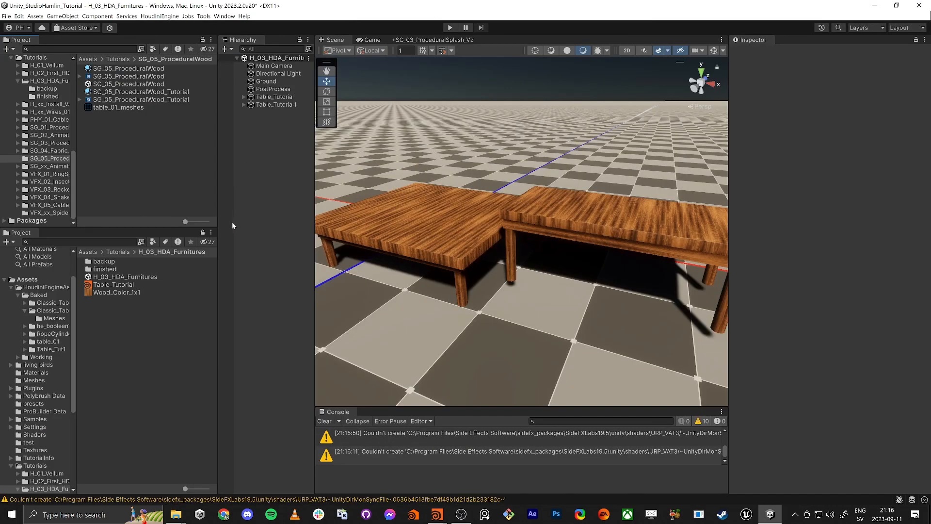
drag(116, 285, 395, 335)
drag(575, 162, 570, 160)
key(w)
key(d)
right_drag(570, 160, 566, 194)
key(s)
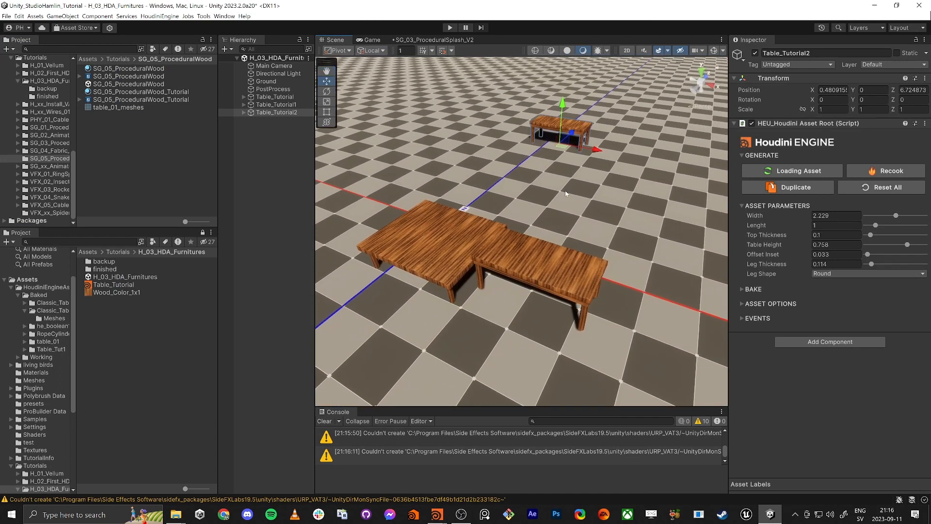
Delete the Table_Tutorial2 and Table_Tutorial1 instances from the scene
key(Delete)
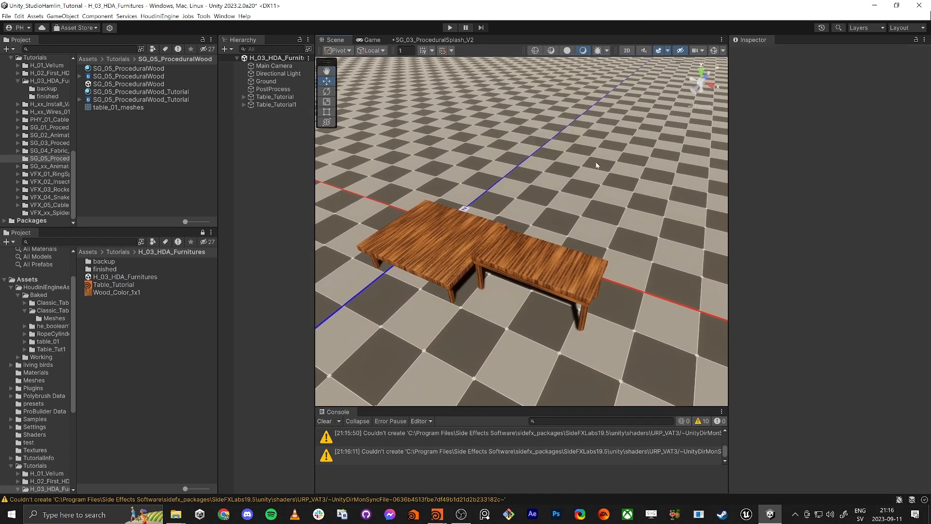
click(532, 266)
key(Delete)
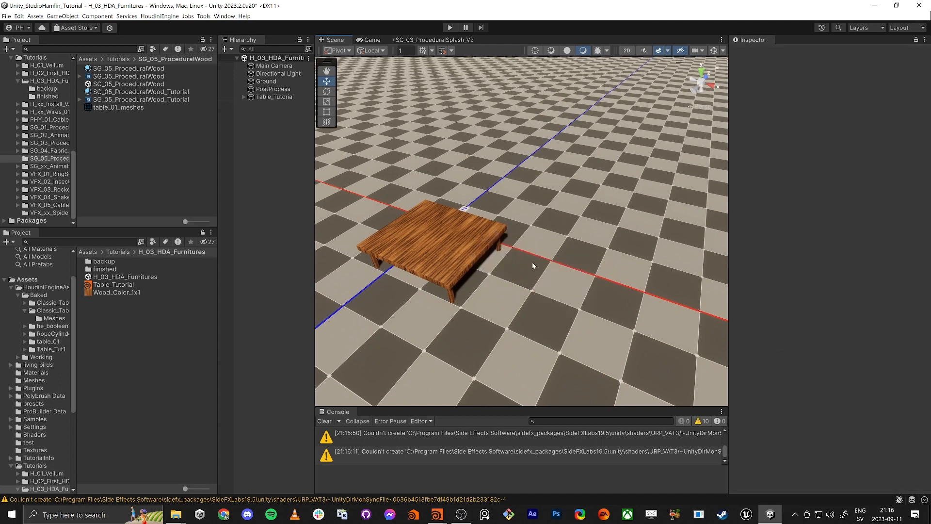
Reshape the remaining Table_Tutorial to a width of about 1.57, length 3.33, top thickness 0.14 and table height 0.66
click(454, 273)
drag(441, 263, 452, 226)
right_drag(452, 225, 456, 205)
key(w)
key(q)
drag(898, 215, 909, 216)
drag(893, 225, 885, 246)
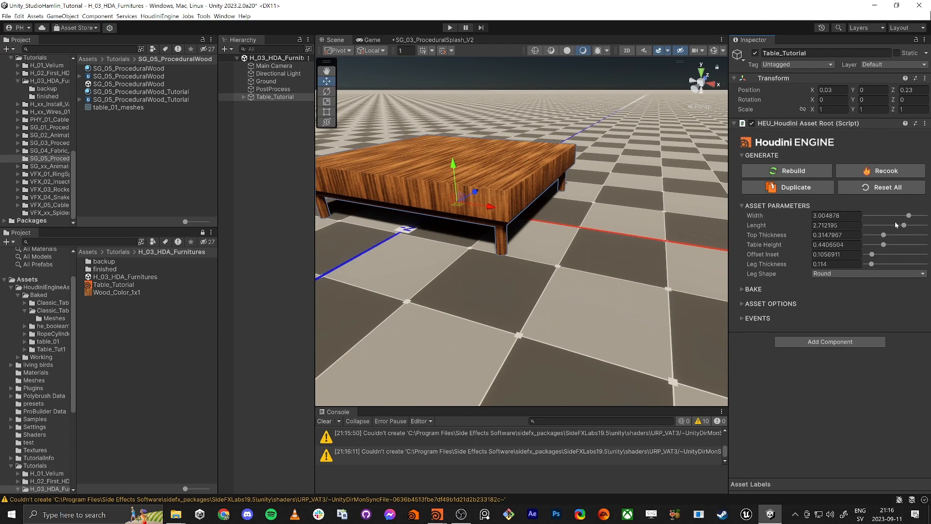
drag(884, 234, 873, 235)
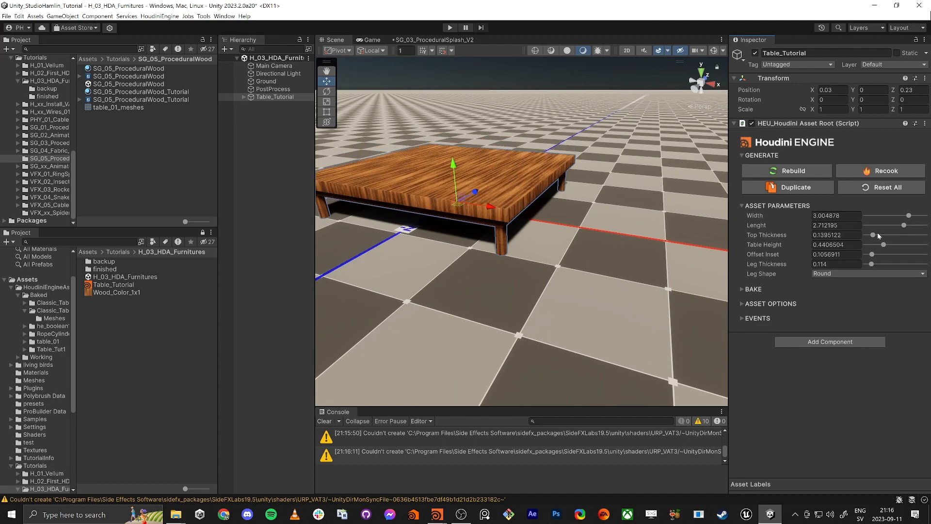
alt+drag(442, 225, 502, 273)
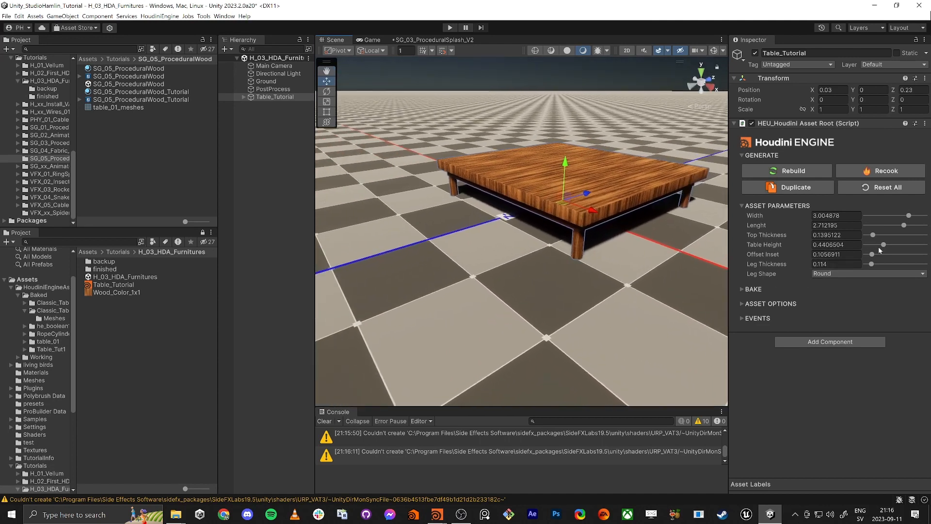
drag(889, 244, 885, 217)
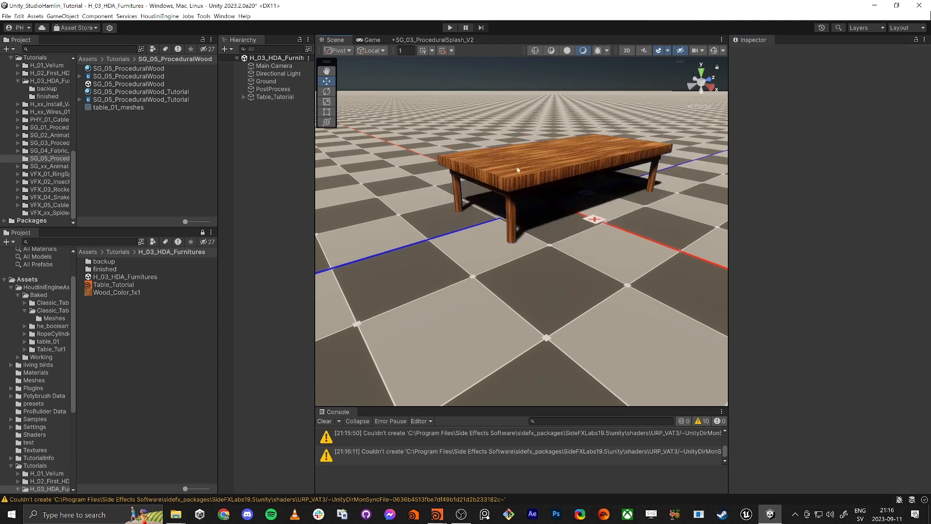
Bake the Table_Tutorial asset to a standalone GameObject
alt+drag(513, 218, 545, 233)
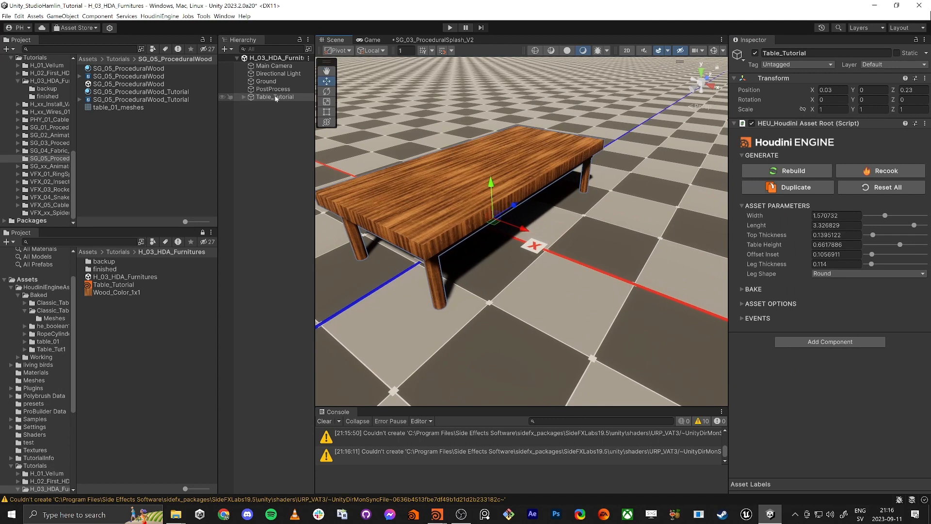
click(742, 290)
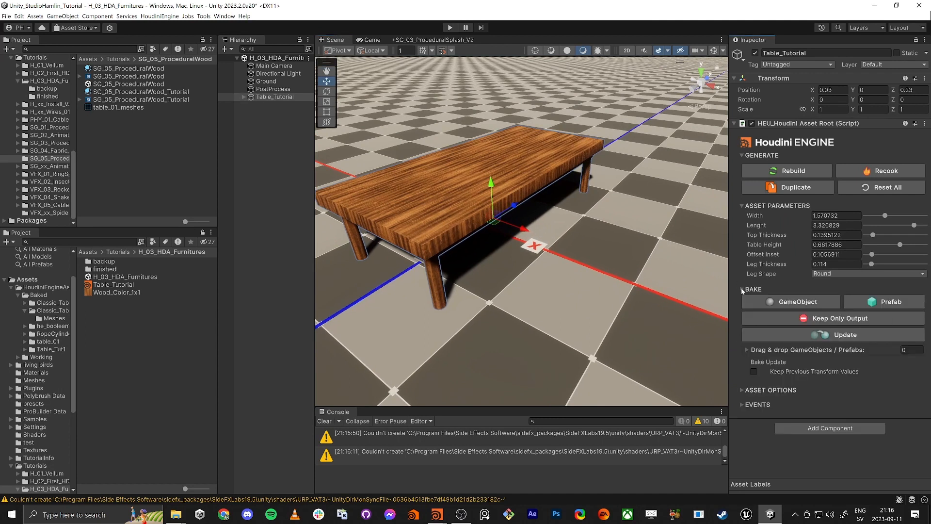
click(788, 301)
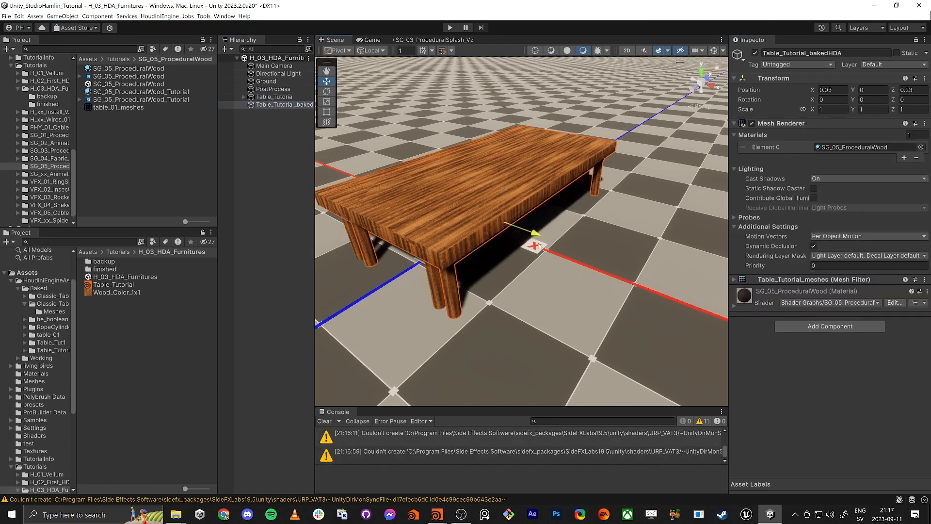
Move the baked table along the X axis to about 4.38, clear of the original Table_Tutorial
drag(523, 227, 688, 264)
right_drag(689, 264, 540, 243)
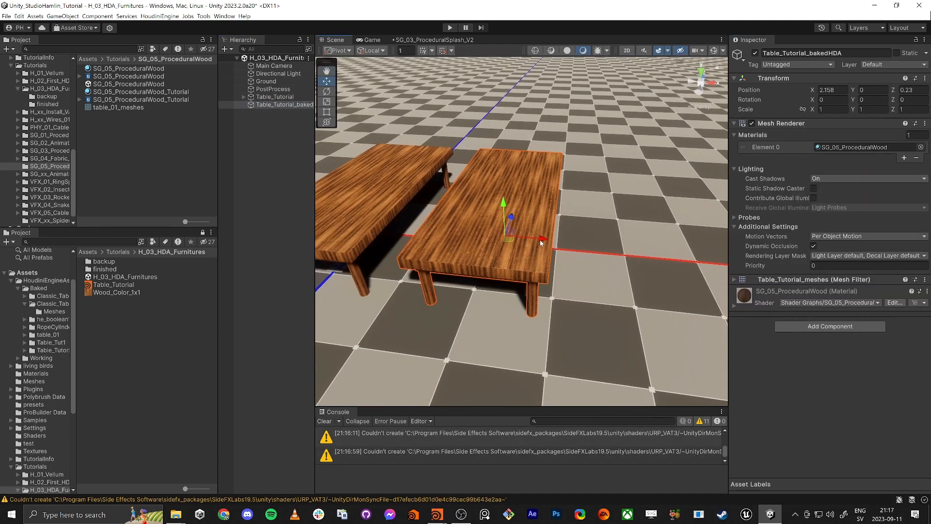
drag(541, 243, 681, 254)
mouse_move(531, 239)
right_down()
mouse_move(522, 247)
mouse_move(536, 244)
mouse_move(522, 245)
right_up()
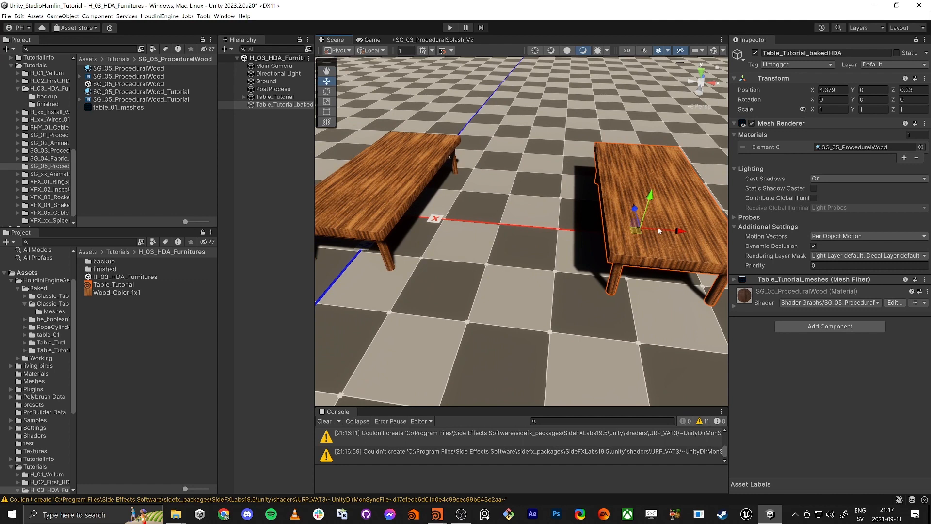
Reshape the original Table_Tutorial to a width of about 2.71, length 1.95, table height 0.42 and top thickness 0.68
click(385, 184)
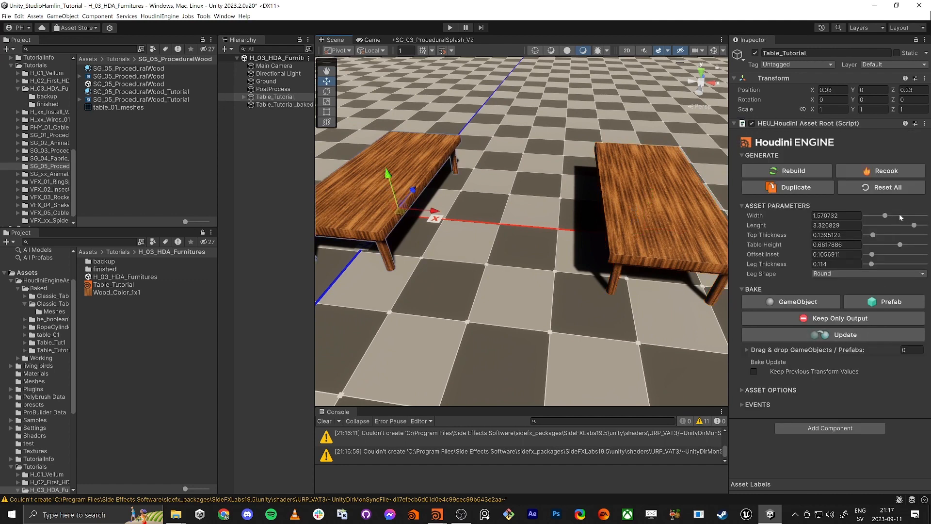
click(905, 215)
click(892, 225)
click(882, 244)
click(906, 235)
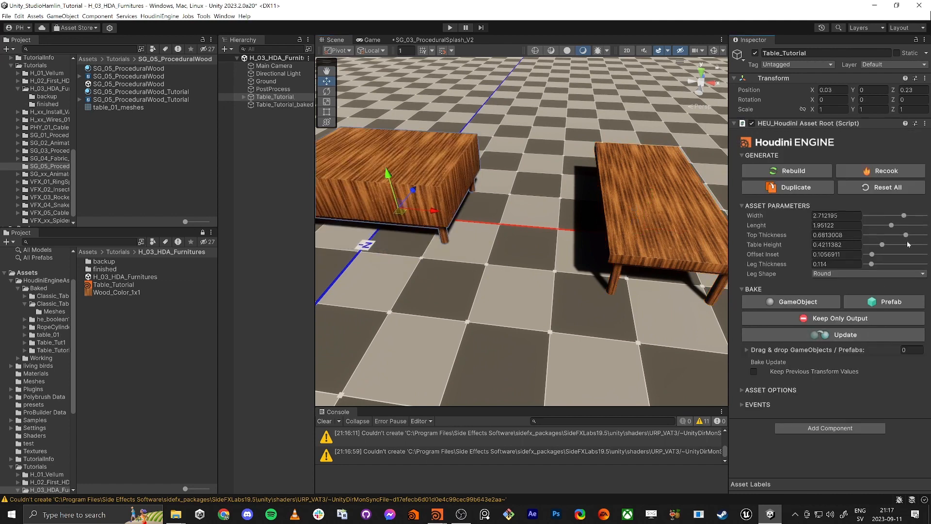
Give the Table_Tutorial square legs with a leg thickness of about 0.12 and an offset inset of about 0.11
click(904, 255)
click(887, 264)
click(868, 273)
click(827, 297)
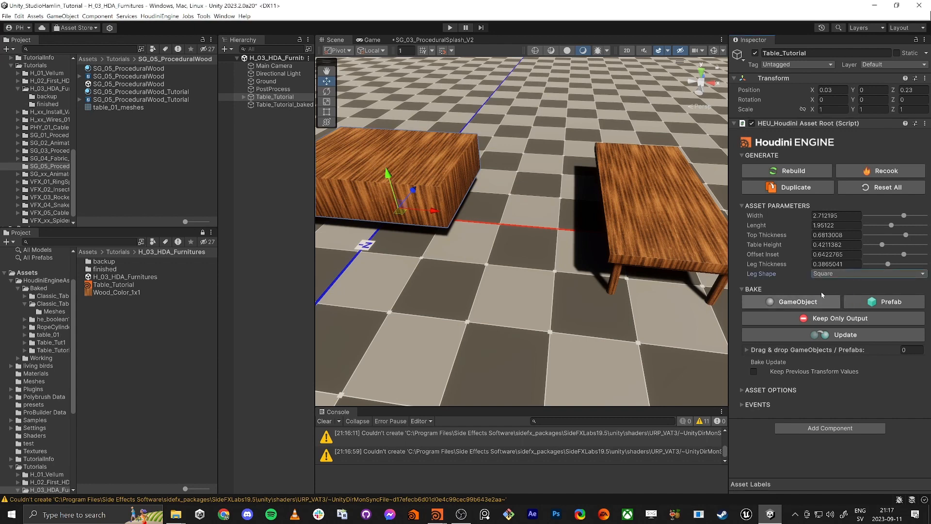
alt+drag(465, 214, 487, 175)
click(872, 264)
click(891, 254)
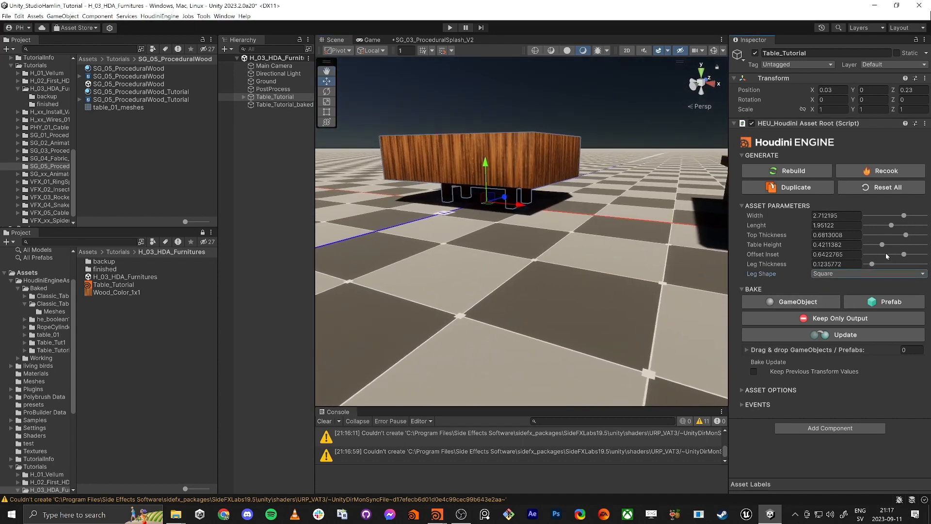
drag(889, 255, 872, 254)
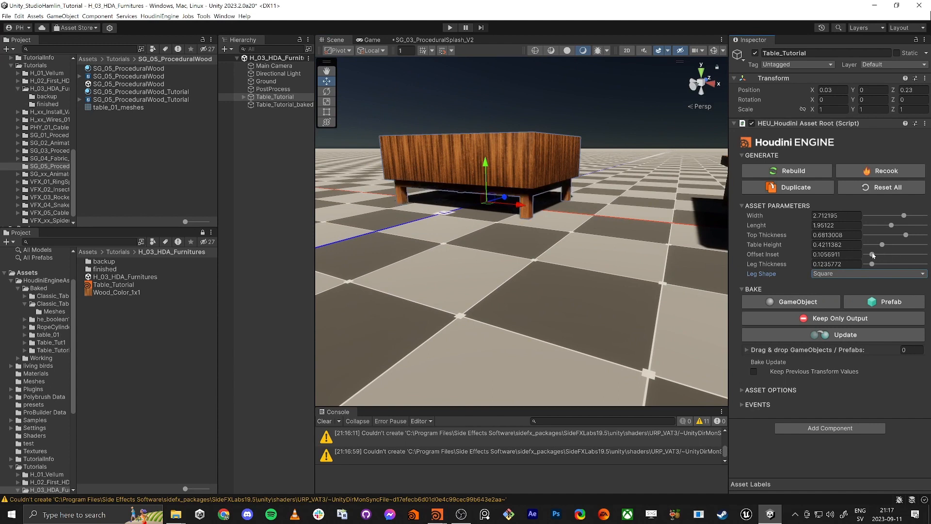
Bake the reshaped table to a GameObject, move the copy to about X 3.37, Z 5.68, and reselect the original Table_Tutorial
click(798, 301)
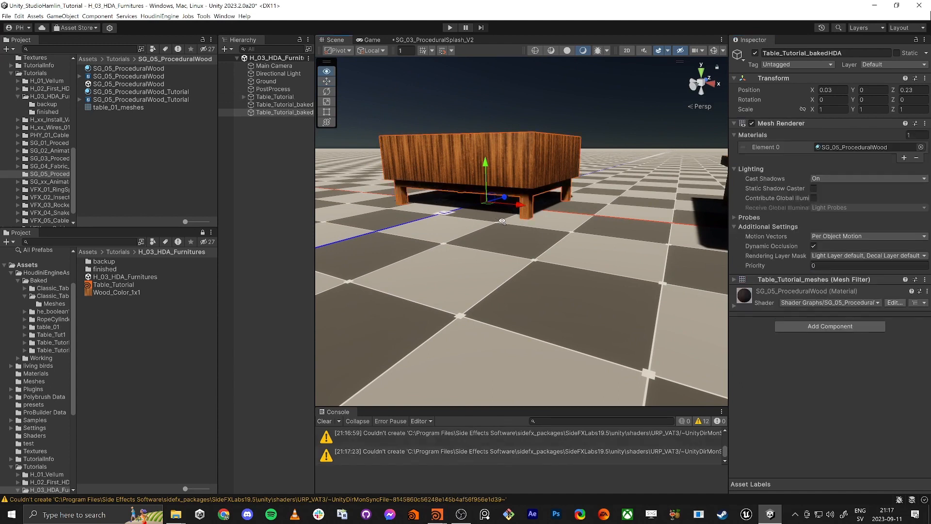
alt+drag(528, 240, 485, 237)
drag(439, 174, 669, 150)
right_drag(582, 179, 510, 263)
key(w)
key(s)
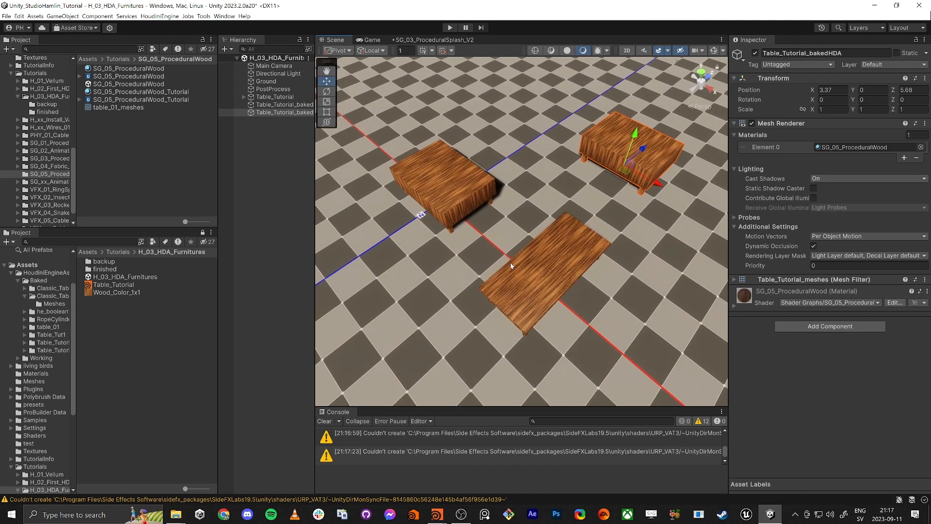
click(447, 204)
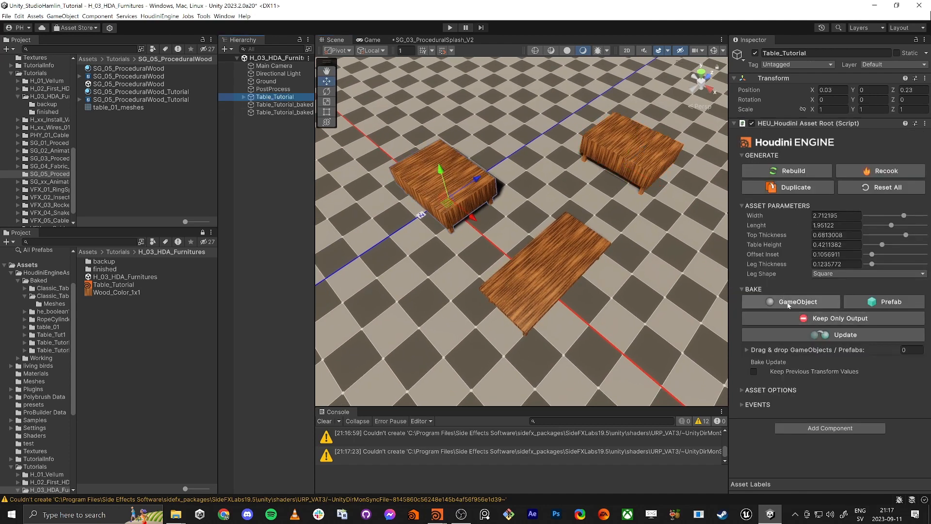
Enlarge the upper Project browser and its folder tree, and collapse all subfolders so only the top-level Assets folders are listed
scroll(17, 111, up, 10)
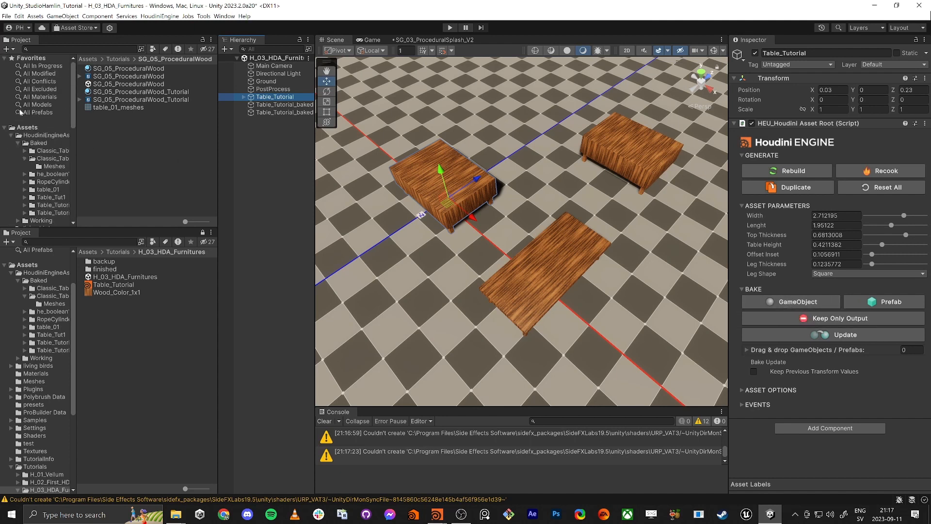
drag(75, 141, 127, 141)
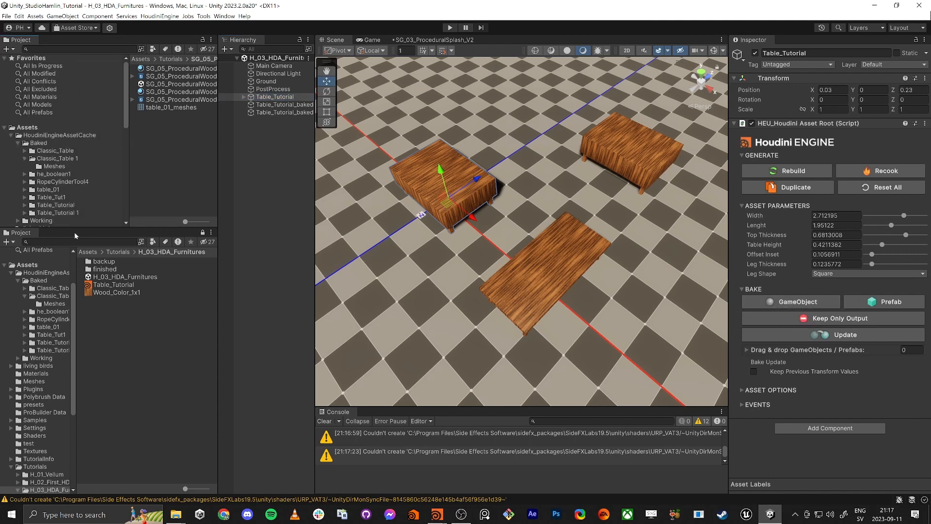
drag(77, 226, 77, 376)
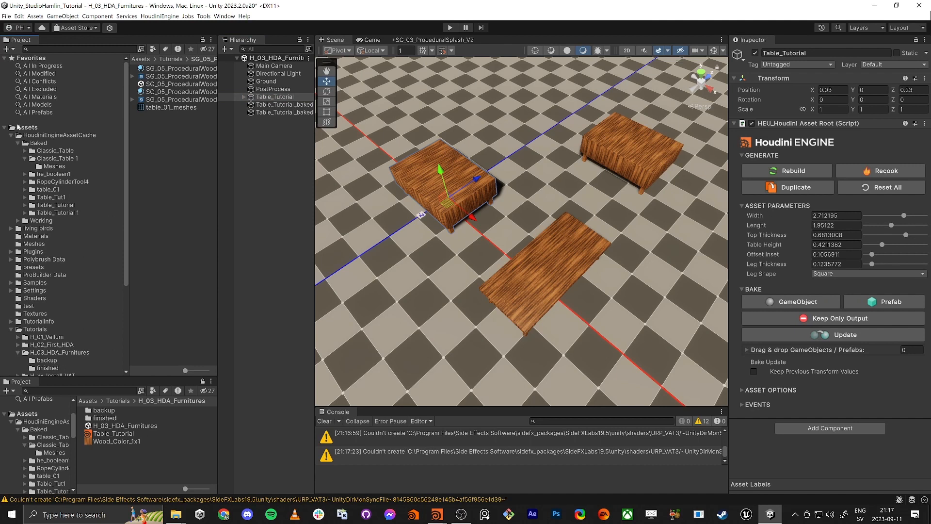
alt+click(3, 127)
click(4, 128)
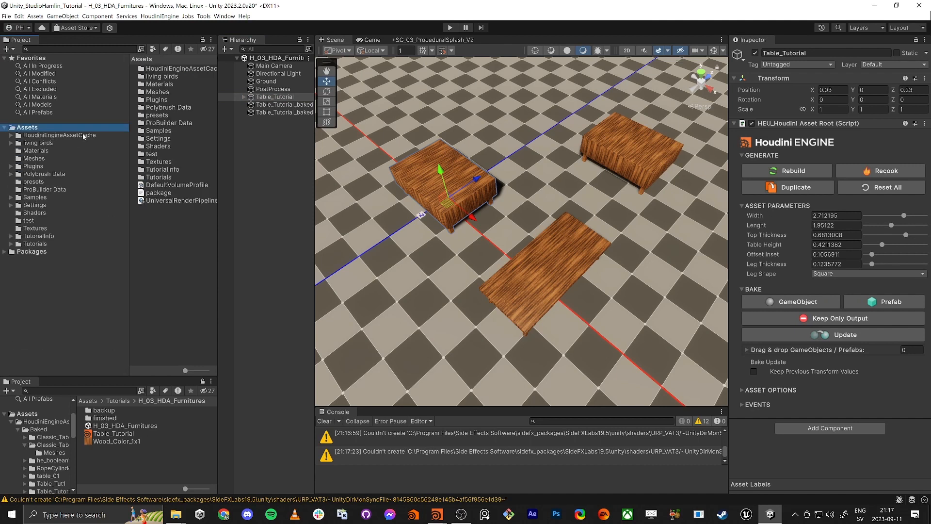
Expand the Baked folder of HoudiniEngineAssetCache and open its Table_Tutorial and Table_Tutorial 1 folders
click(74, 134)
click(11, 135)
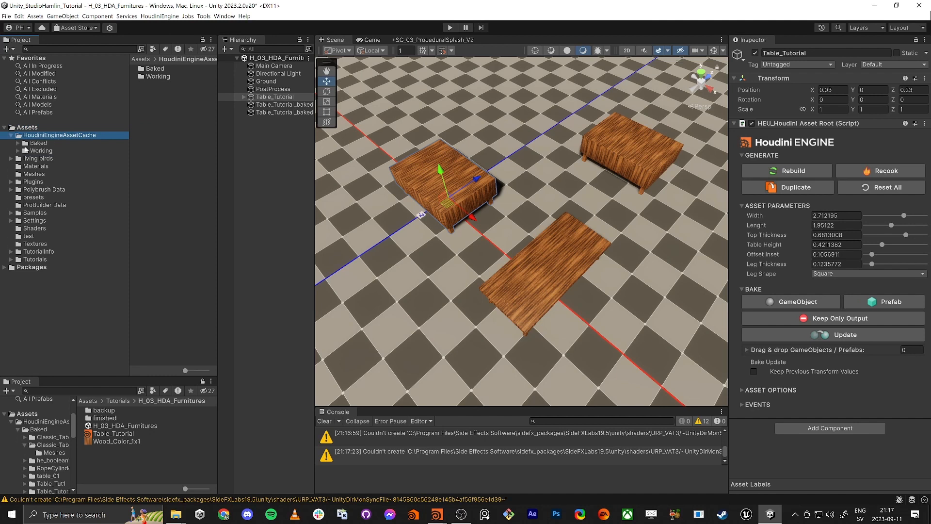
click(20, 143)
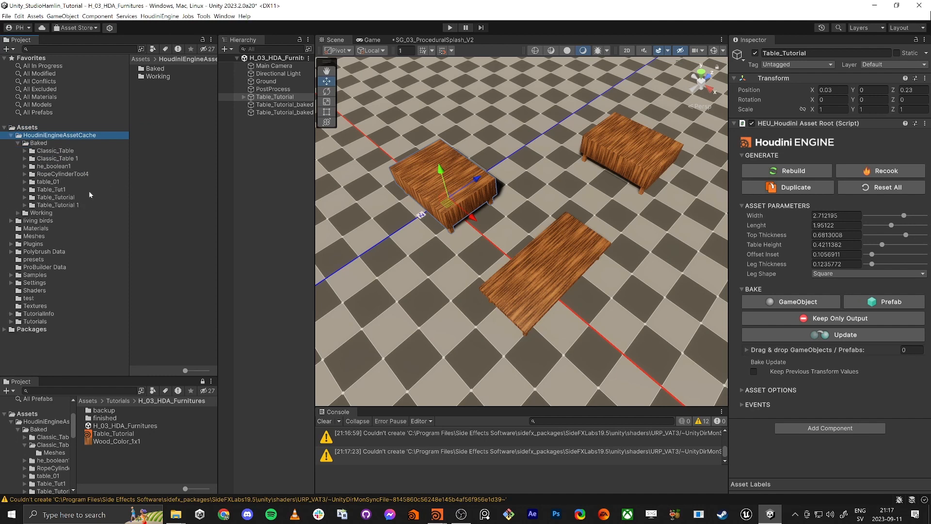
click(56, 197)
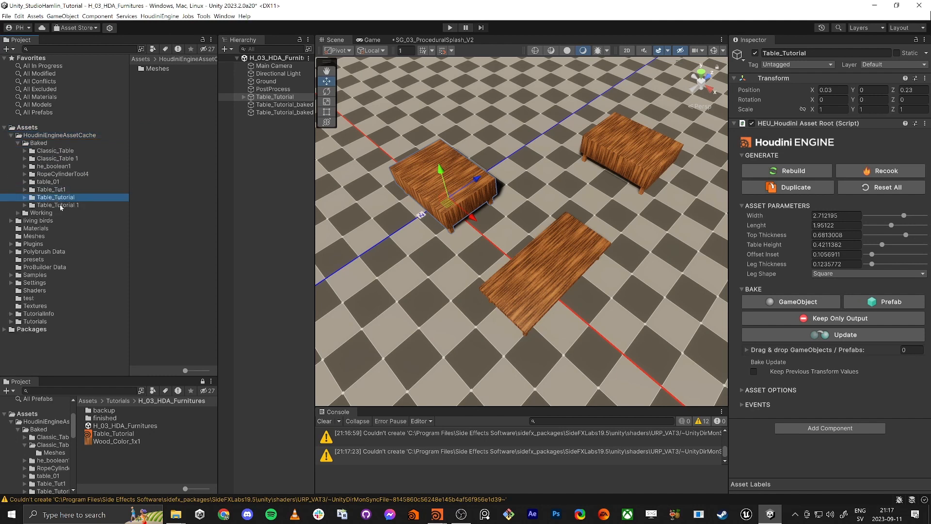
click(60, 205)
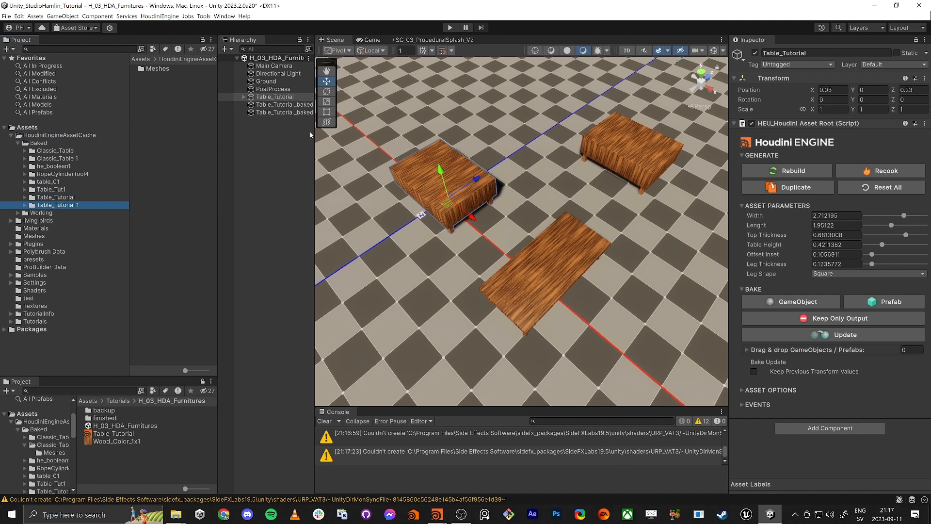
Widen the Hierarchy and place the baked mesh from Table_Tut1's Meshes folder on the floor in front of the tables
drag(315, 135, 335, 137)
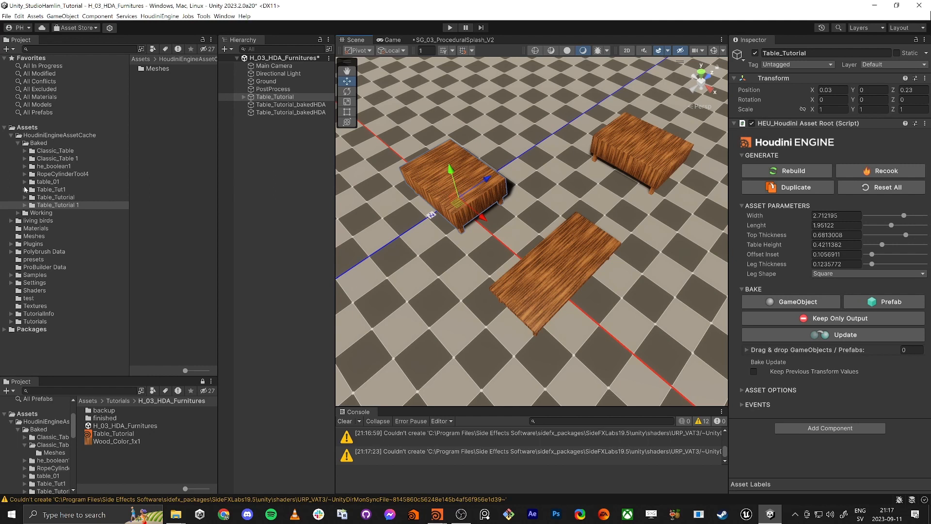
click(24, 189)
click(43, 197)
drag(173, 69, 442, 313)
Place the Table_Tutorial_meshes assets from the Table_Tutorial and Table_Tutorial 1 Meshes folders in the scene beside their matching baked tables
click(56, 205)
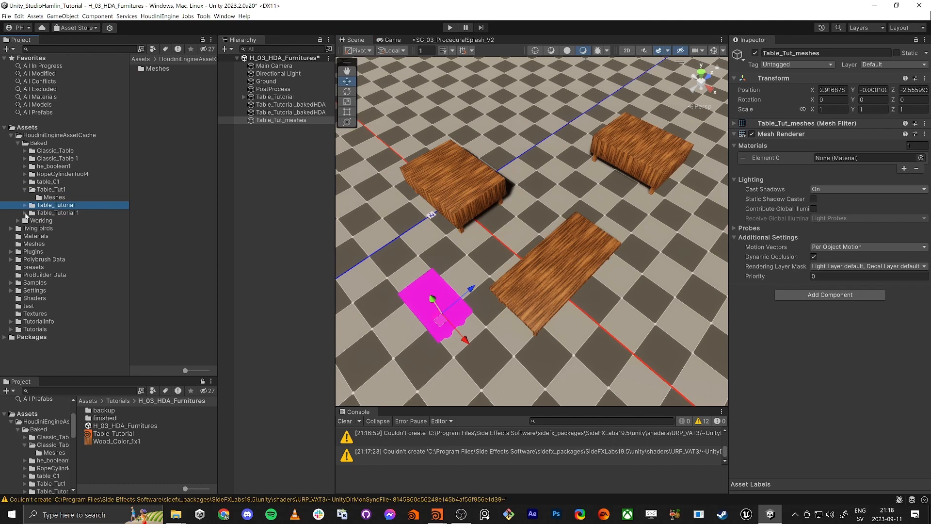
click(25, 213)
click(25, 206)
click(53, 215)
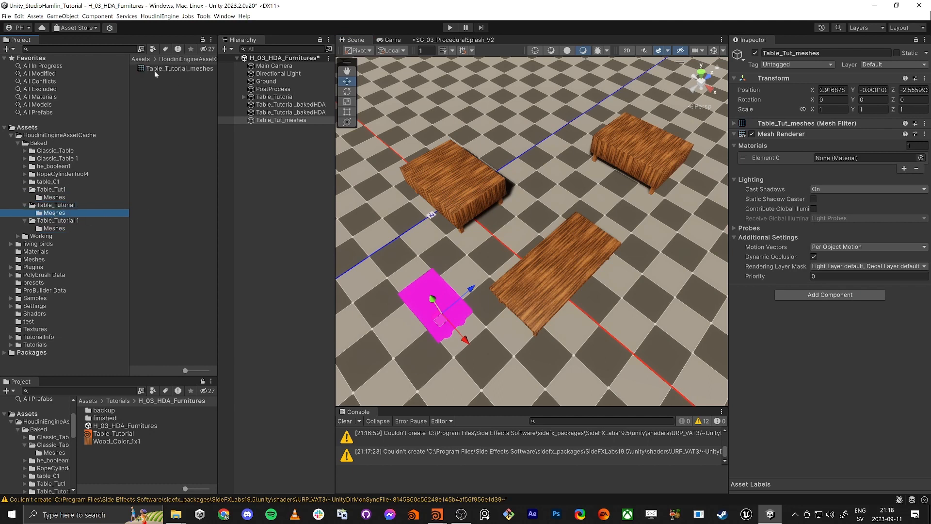
drag(154, 71, 618, 342)
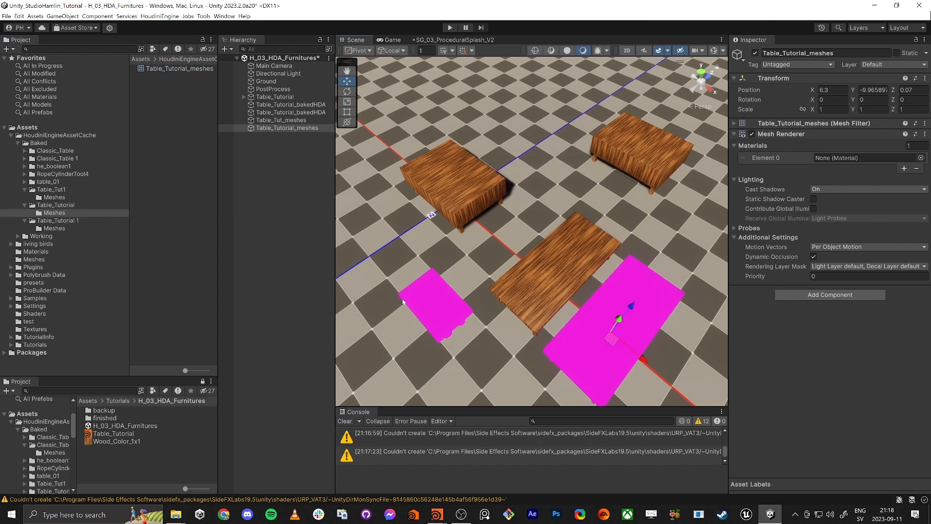
click(64, 228)
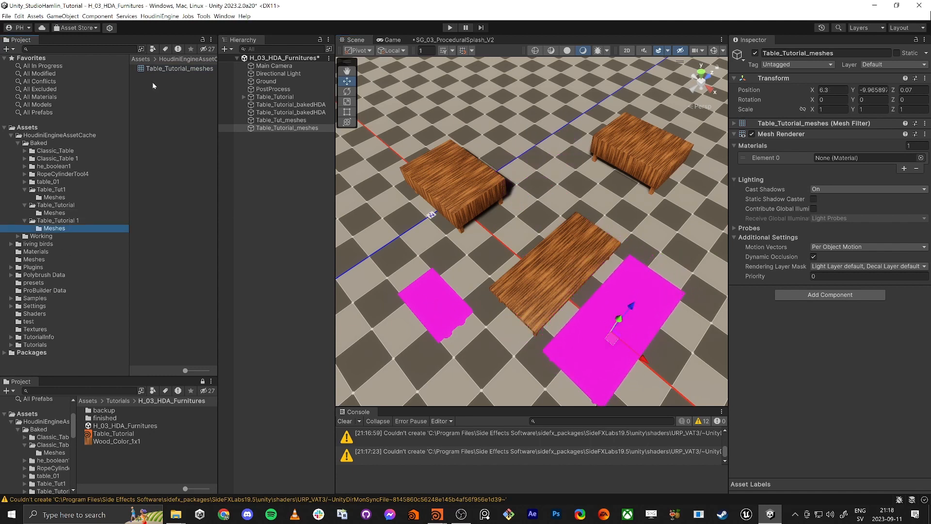
drag(180, 69, 686, 243)
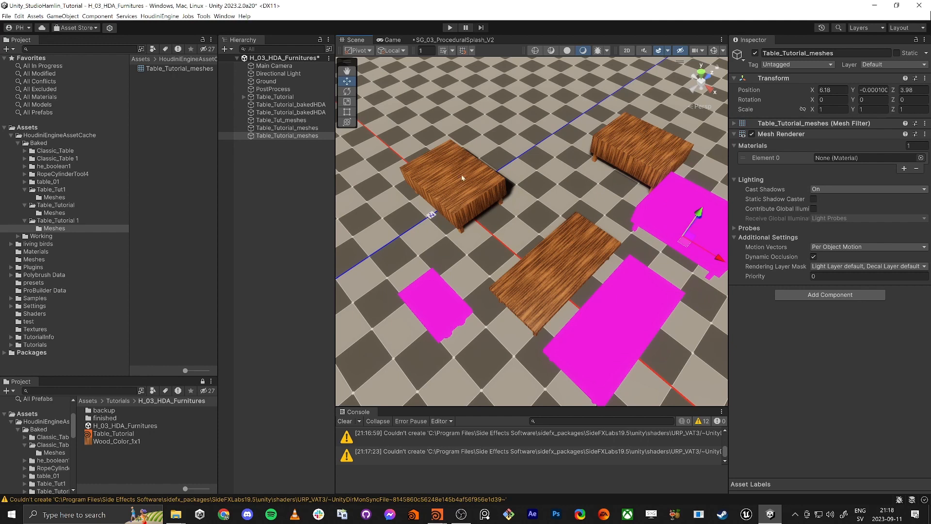
Locate the SG_05_ProceduralWood material through the baked table's renderer and assign it to the three newly placed meshes
click(587, 285)
click(587, 285)
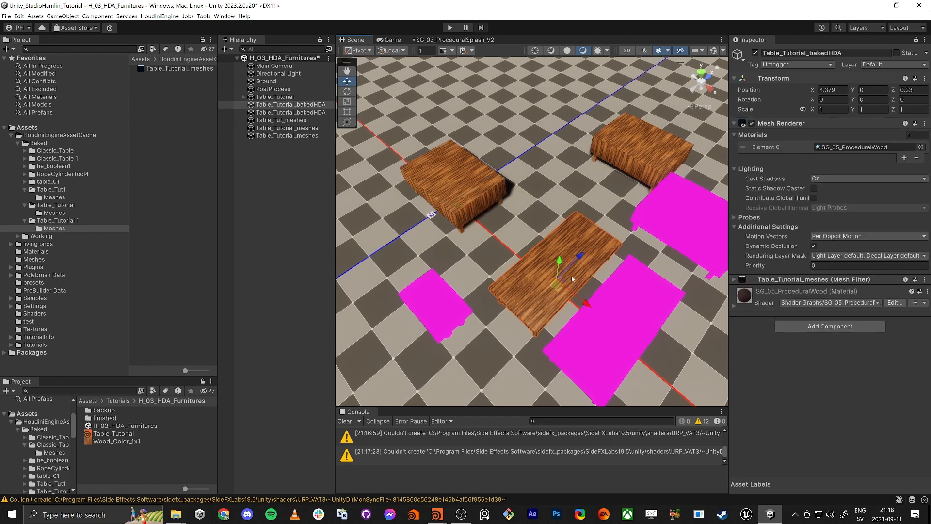
click(853, 147)
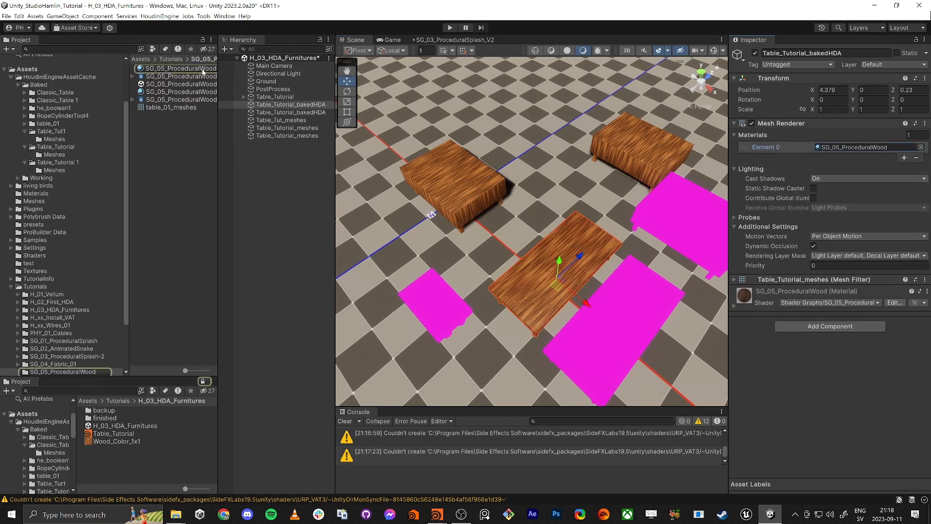
drag(175, 69, 618, 331)
drag(175, 69, 675, 206)
right_drag(672, 204, 446, 262)
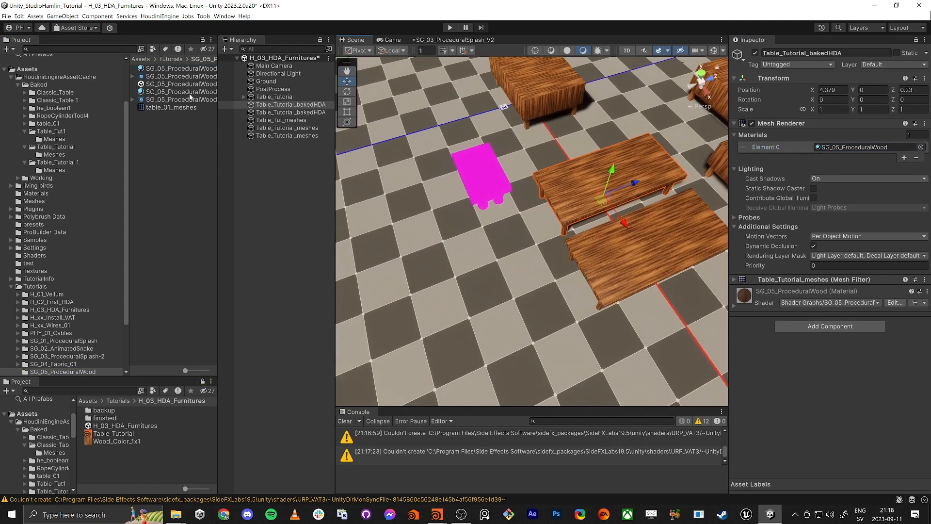
drag(202, 68, 485, 175)
Maximize the Scene view and examine all the wood-textured tables from a low angle
key(f)
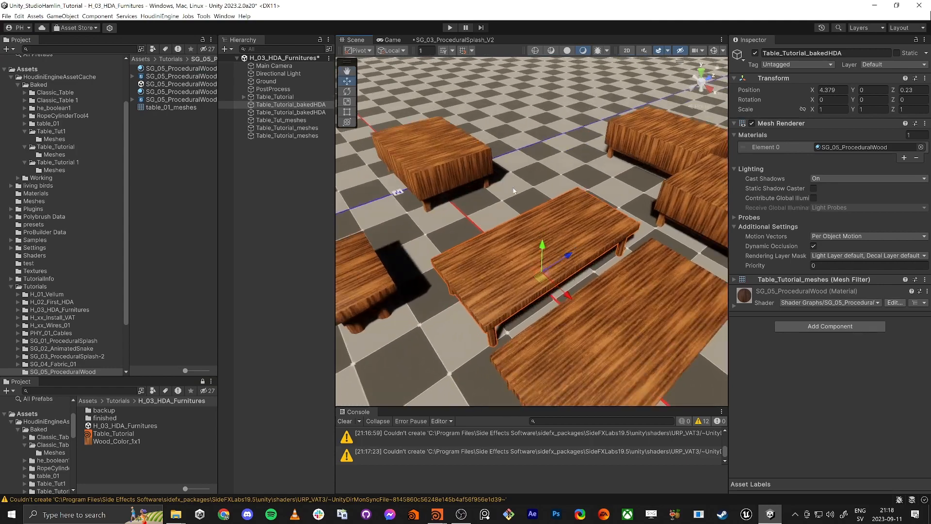
key(shift+space)
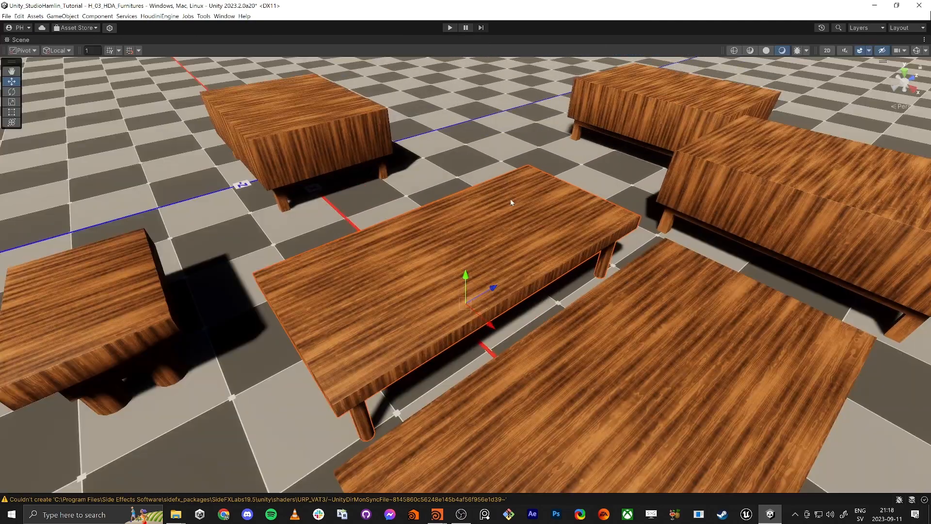
right_drag(510, 191, 550, 246)
key(s)
key(a)
key(w)
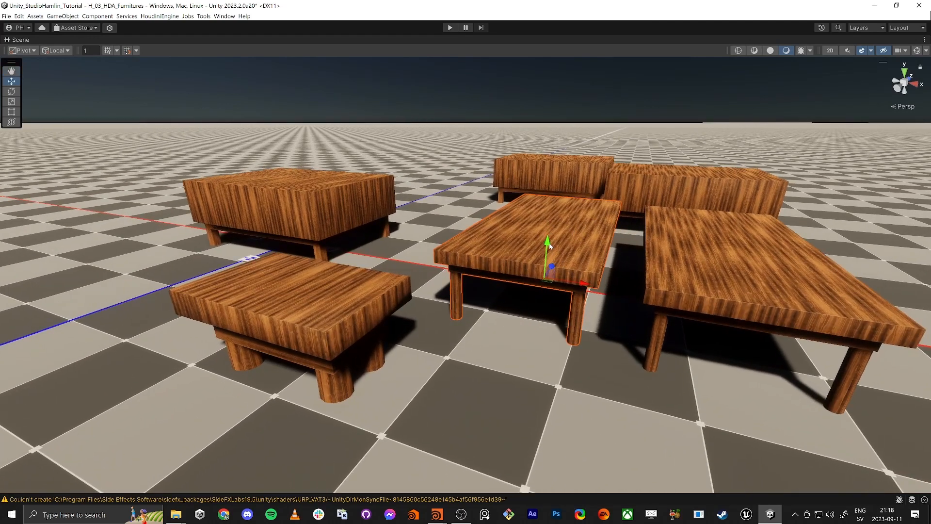